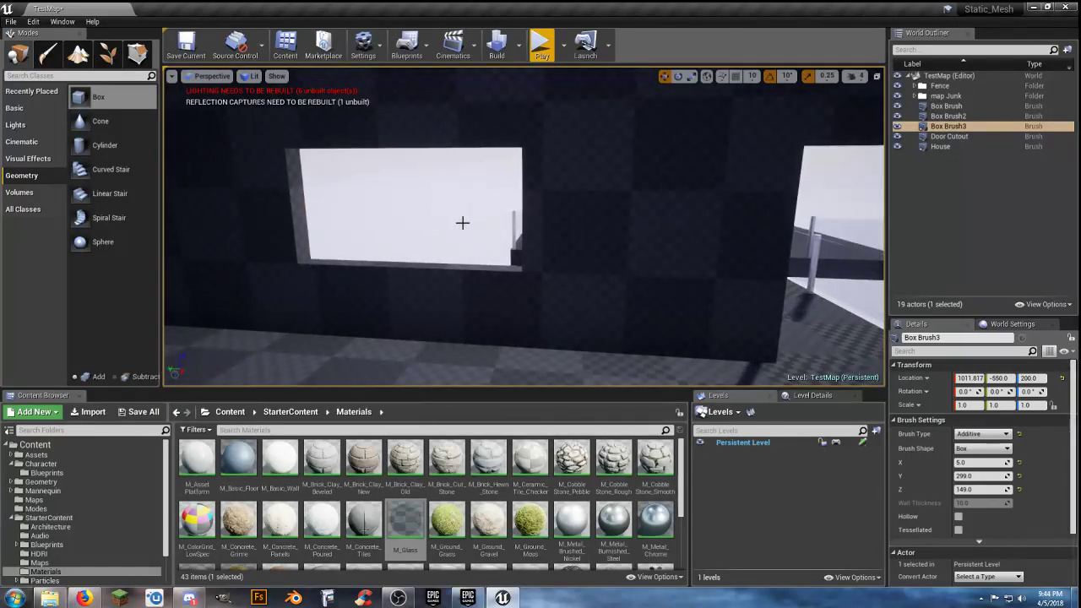
# Step: Duplicate the subtractive Box Brush that cuts the window opening at Y location 550
pyautogui.click(959, 115)
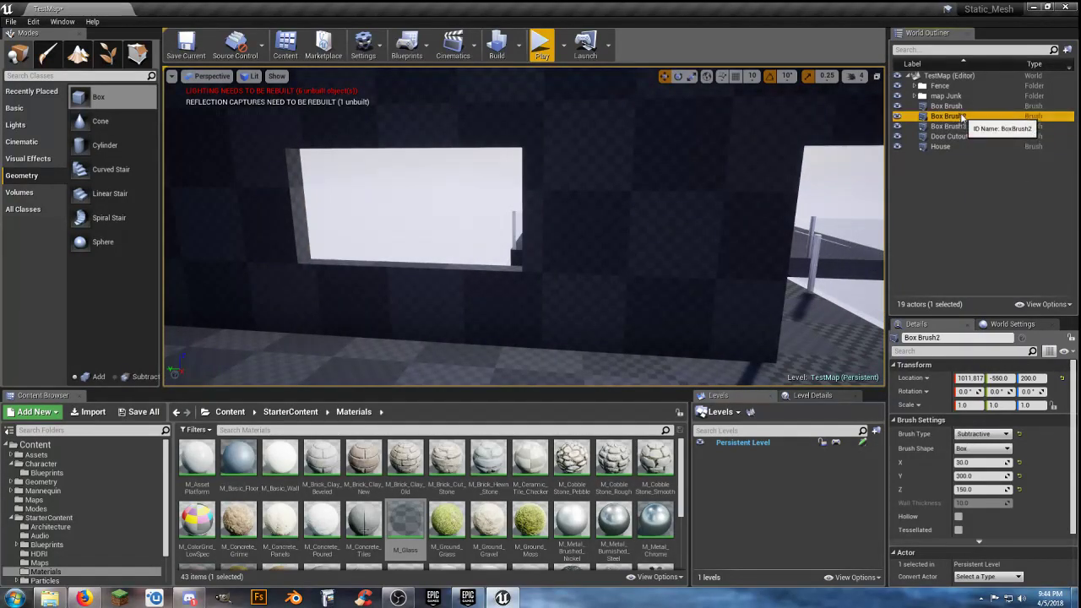
pyautogui.click(961, 107)
pyautogui.moveTo(587, 263)
pyautogui.mouseDown(button='right')
pyautogui.moveTo(597, 258)
pyautogui.moveTo(587, 264)
pyautogui.mouseUp(button='right')
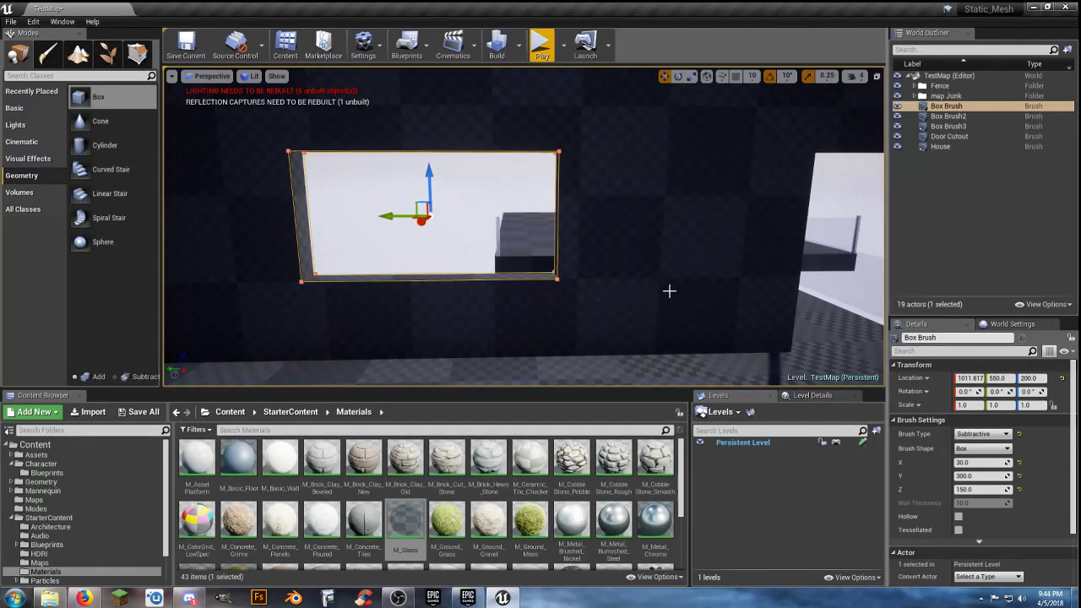
pyautogui.hotkey('ctrl', 'w')
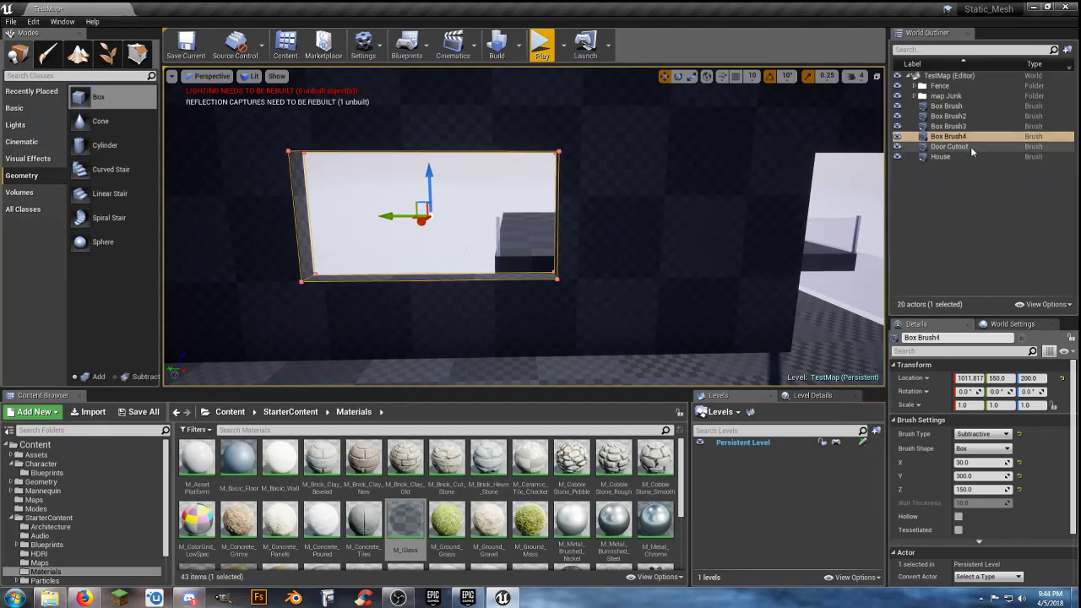
# Step: Make the duplicated window brush, Box Brush4, additive and apply the M_Glass material to its interior face
pyautogui.click(967, 138)
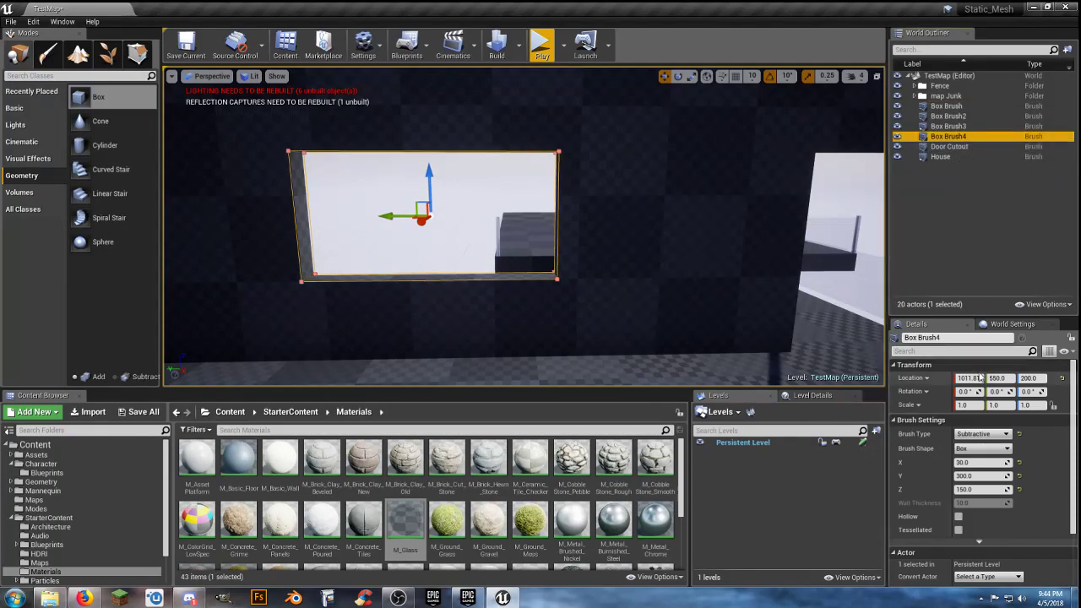
pyautogui.click(982, 434)
pyautogui.click(983, 443)
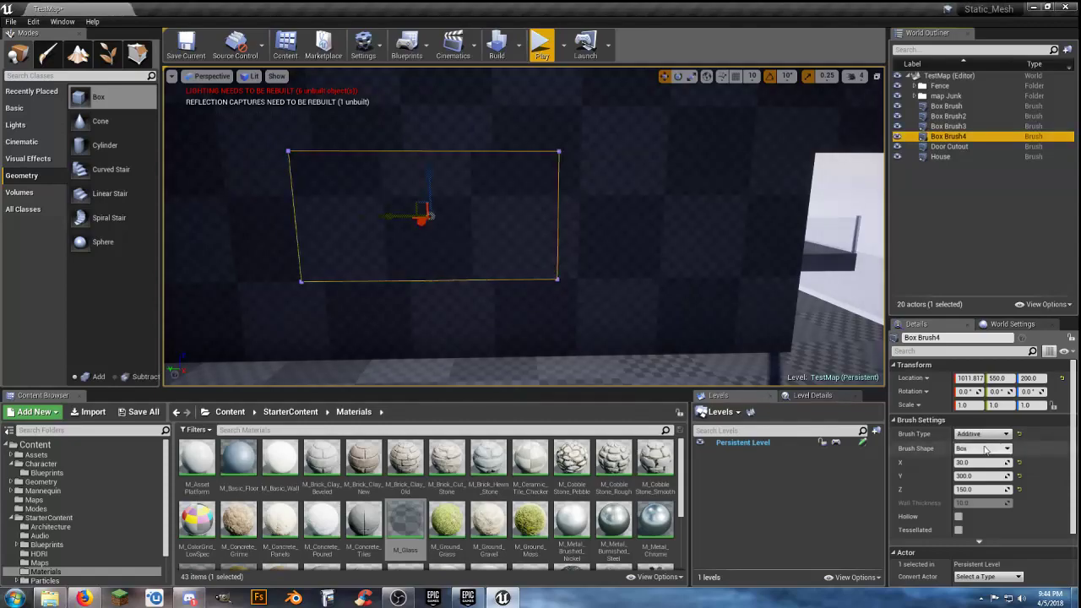
pyautogui.click(496, 240)
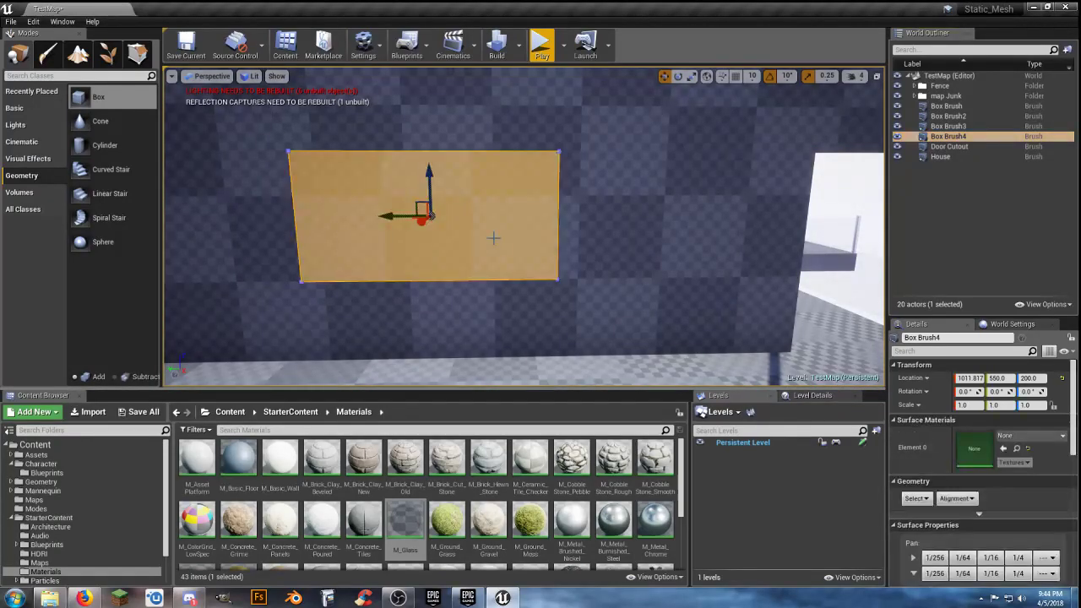
pyautogui.click(1003, 448)
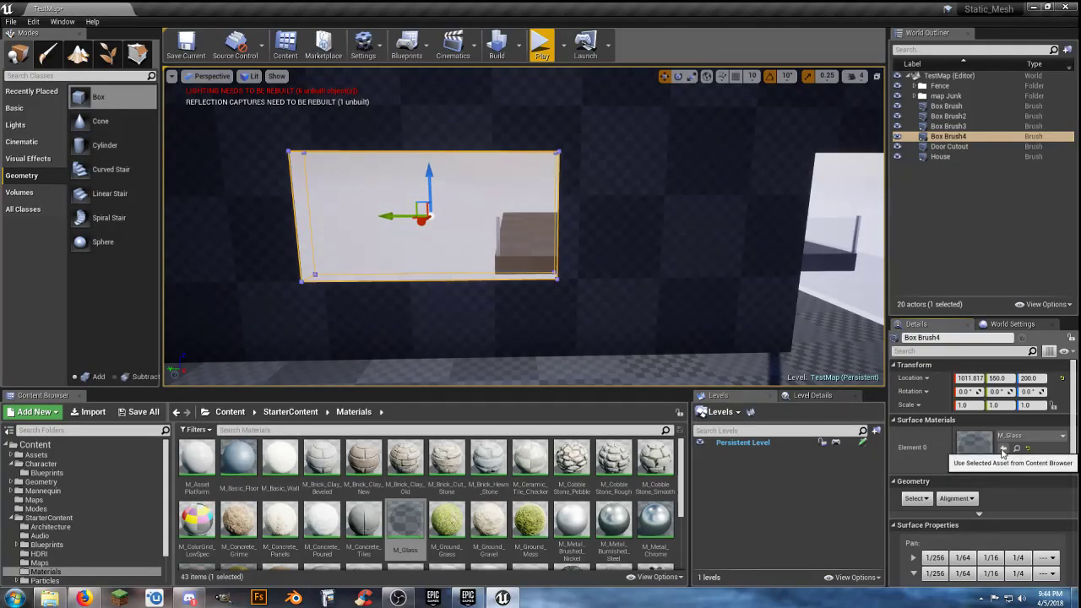
# Step: Resize Box Brush4 to X 5, Y 299 and Z 149 to match the other glass pane
pyautogui.click(954, 136)
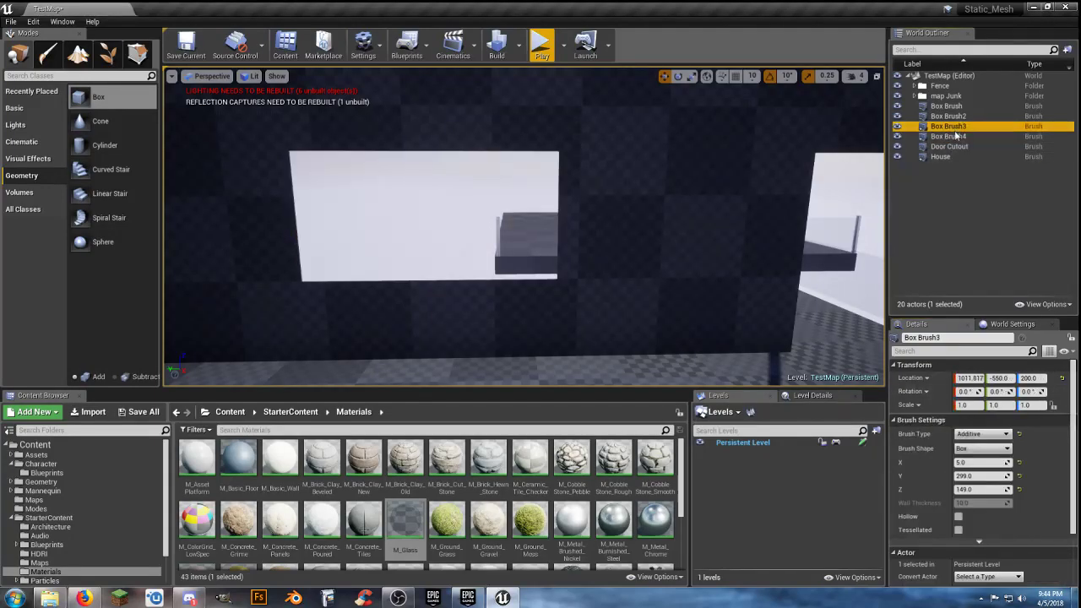
pyautogui.click(972, 463)
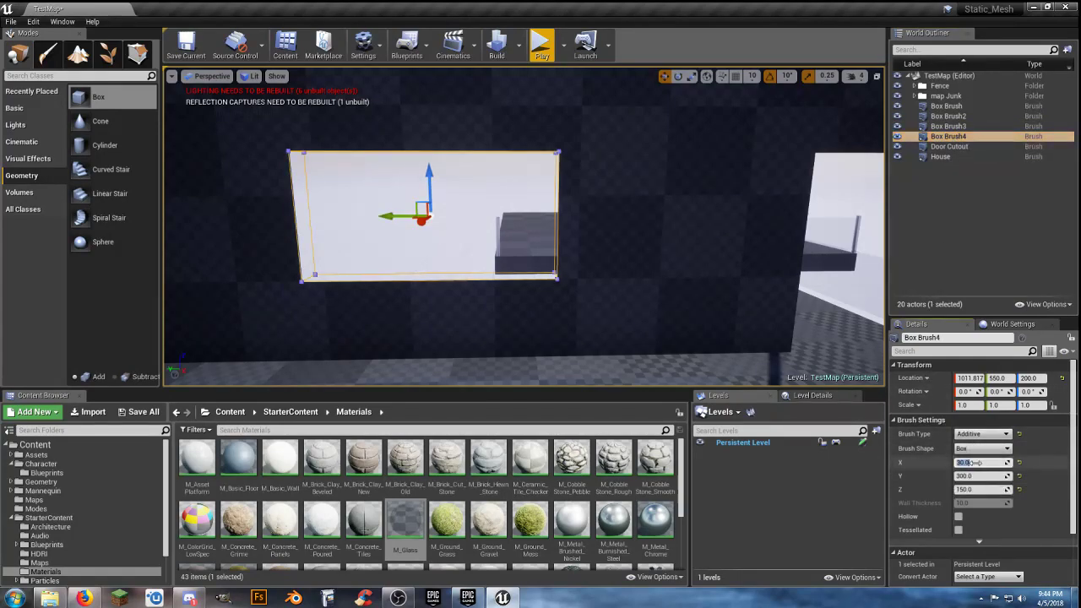
pyautogui.press('Tab')
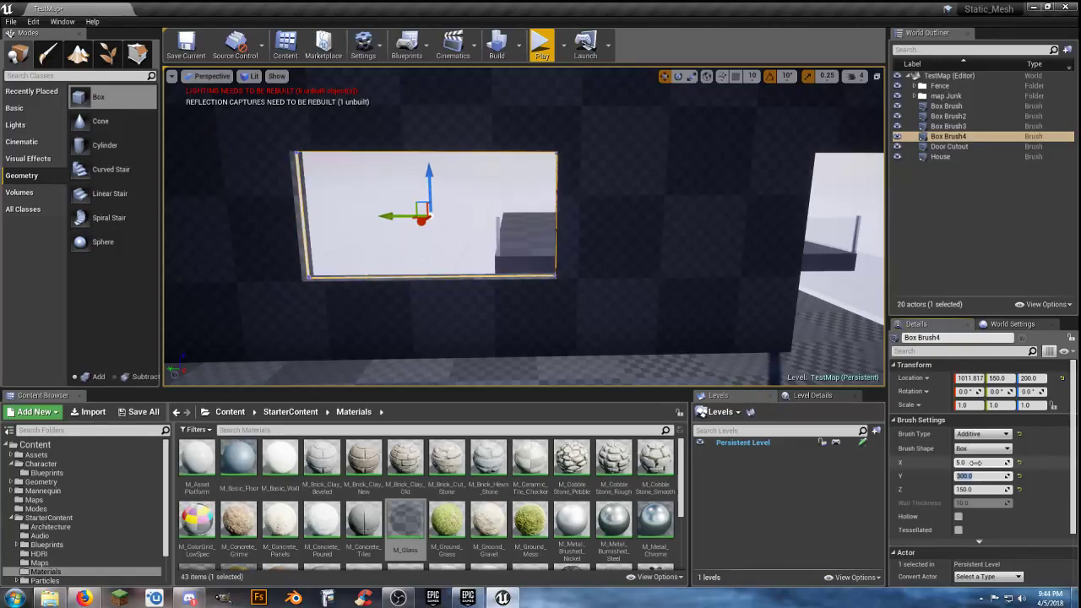
pyautogui.write('299')
pyautogui.press('Tab')
pyautogui.write('149')
pyautogui.press('Tab')
# Step: Apply M_Glass to the pane's outer face by selecting all adjacent surfaces and replacing the empty material slot
pyautogui.moveTo(574, 313)
pyautogui.mouseDown(button='right')
pyautogui.moveTo(181, 317)
pyautogui.moveTo(211, 287)
pyautogui.moveTo(187, 328)
pyautogui.mouseUp(button='right')
pyautogui.press('w')
pyautogui.press('s')
pyautogui.press('w')
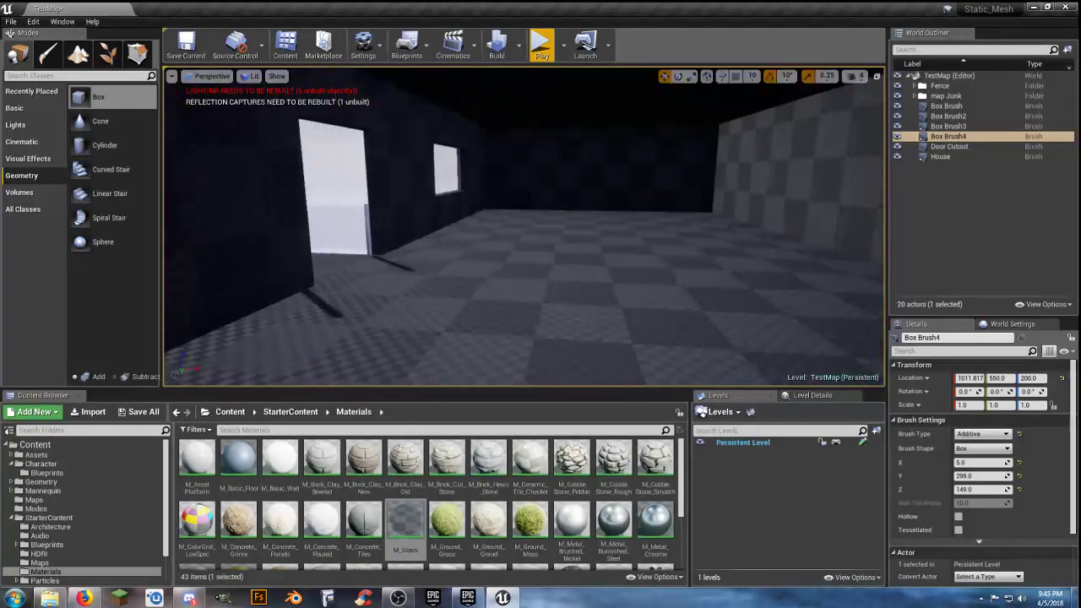
pyautogui.moveTo(567, 323); pyautogui.dragTo(567, 340, button='right')
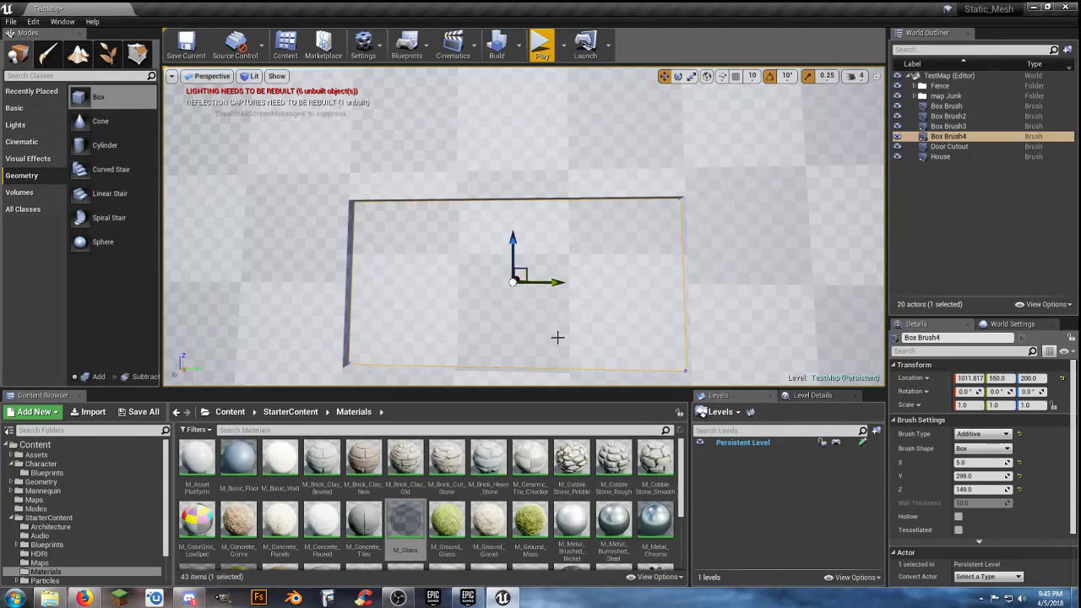
pyautogui.click(557, 337)
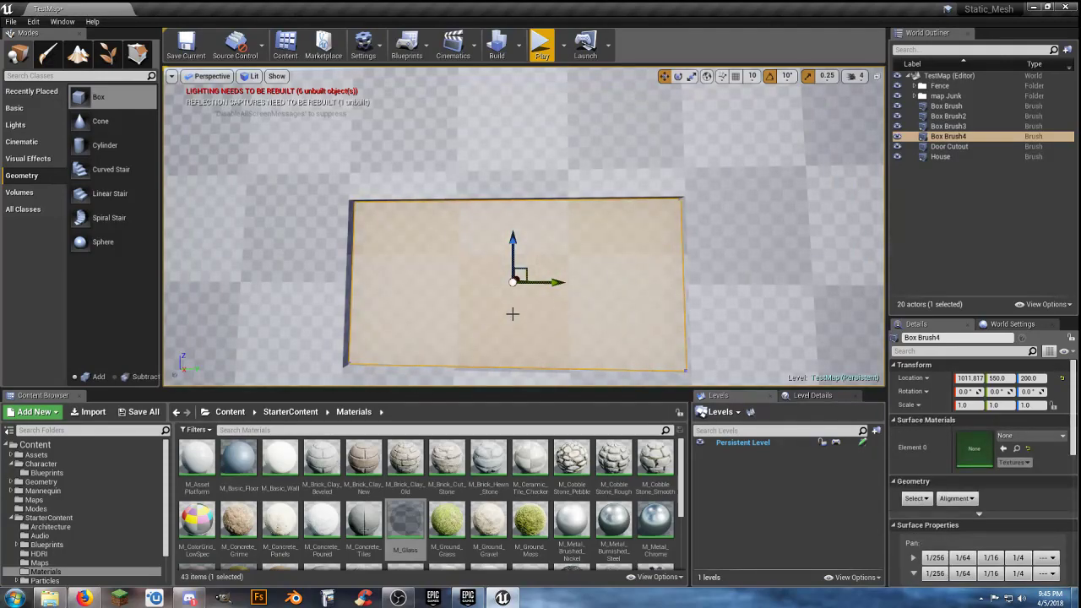
pyautogui.click(917, 500)
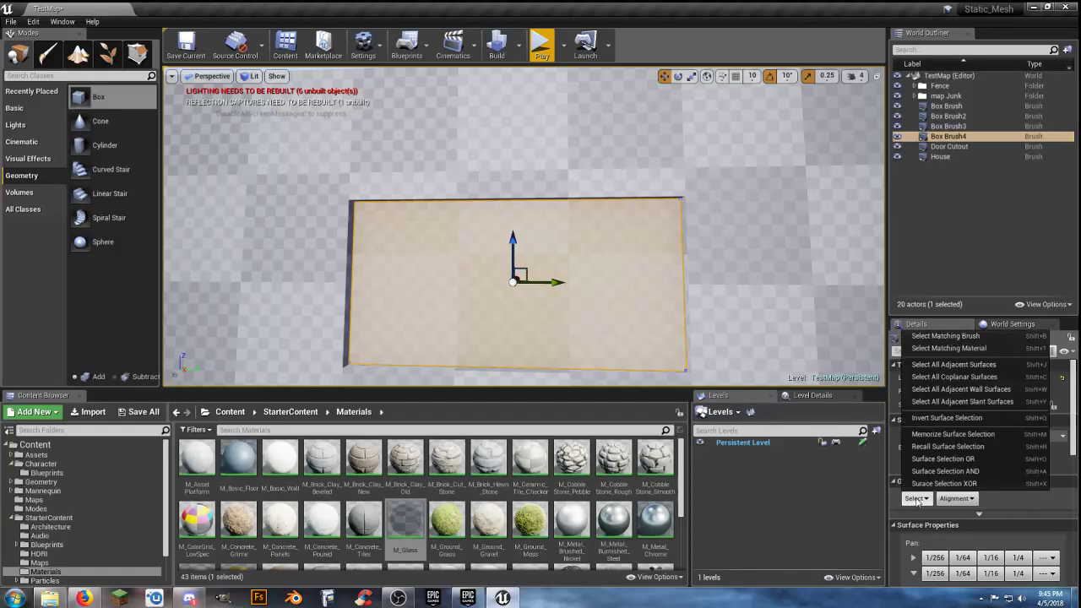
pyautogui.click(952, 366)
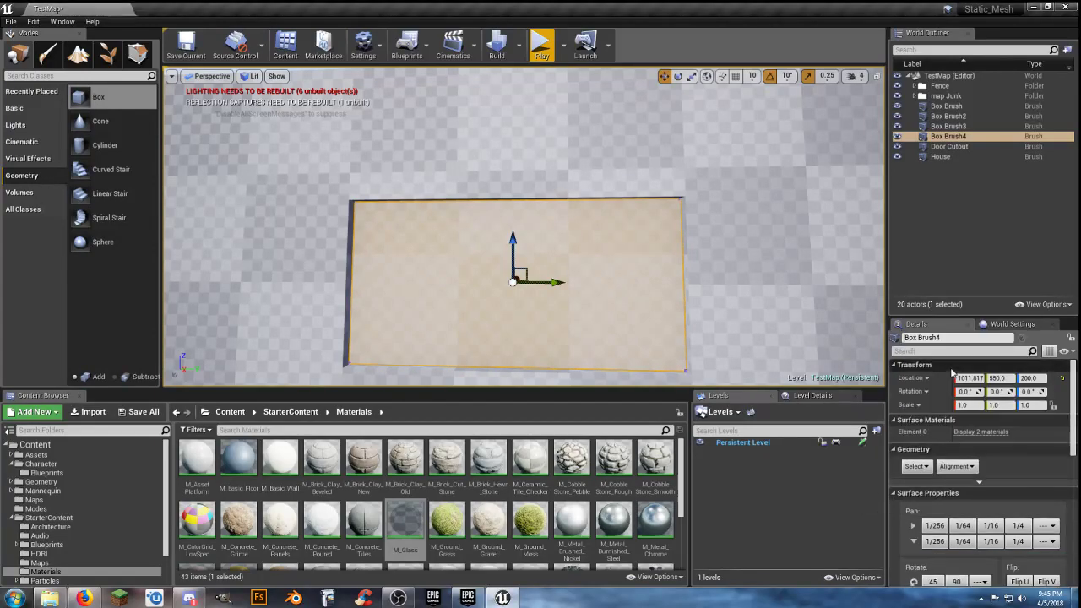
pyautogui.click(980, 432)
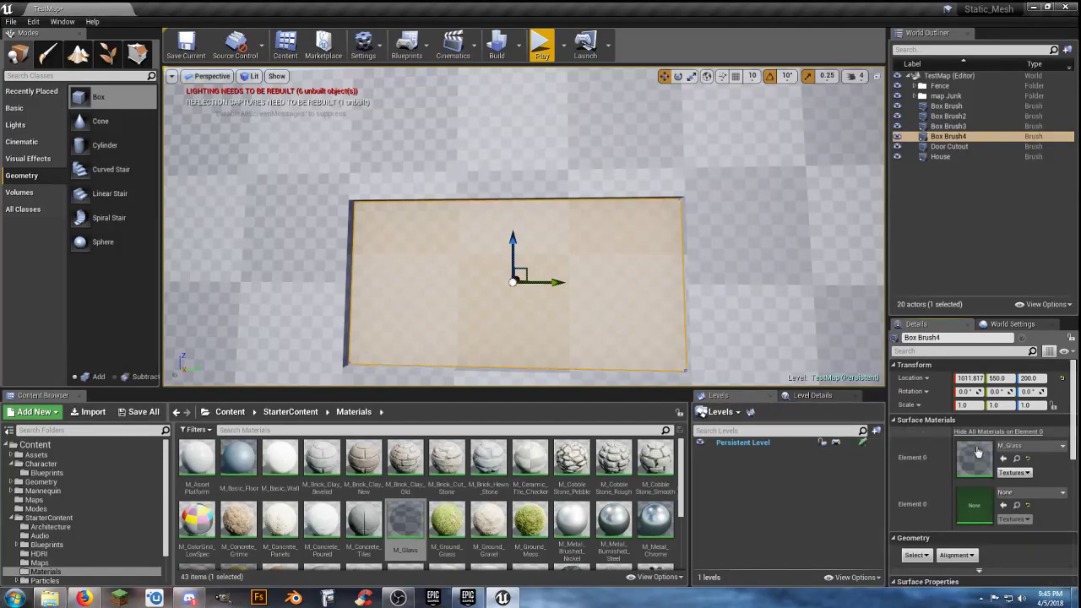
pyautogui.click(1003, 504)
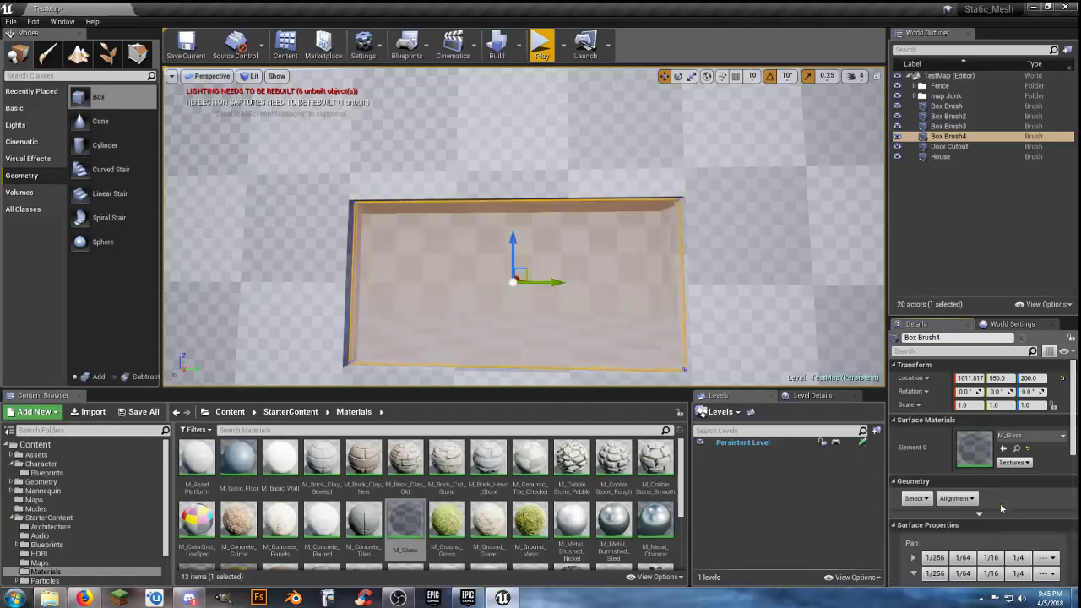
# Step: Play-test the level, walking the character through the house to examine both glass windows, and end the session
pyautogui.click(541, 45)
pyautogui.press('w')
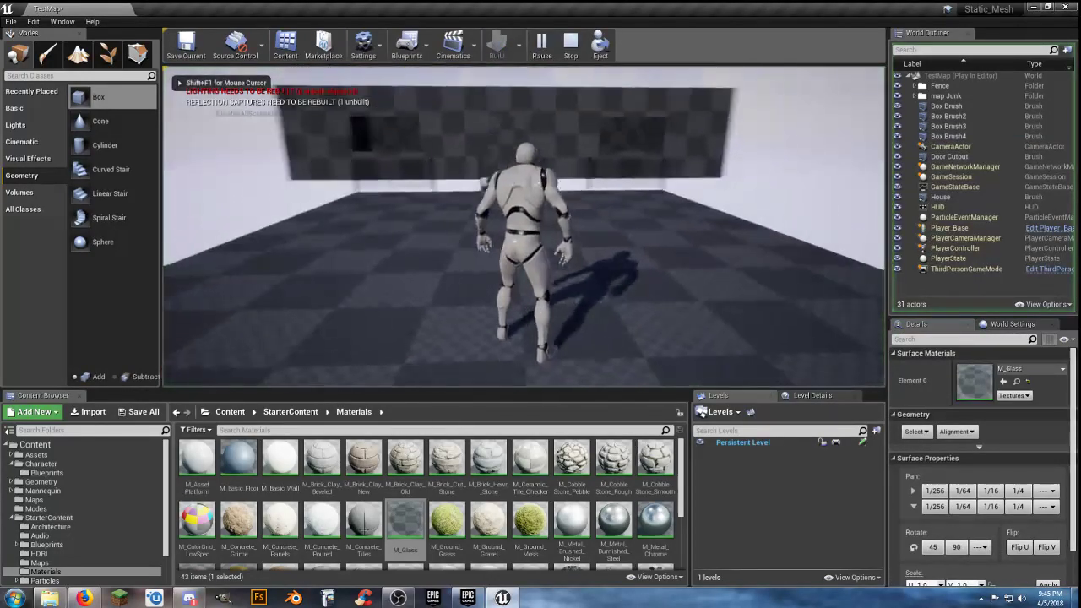
pyautogui.press('w')
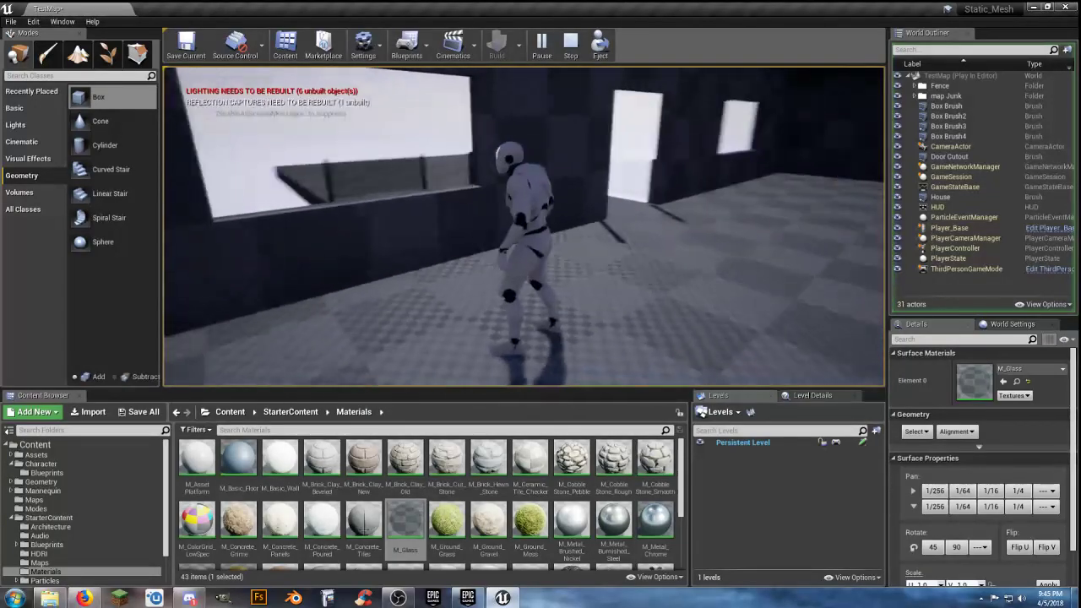
pyautogui.press('w')
pyautogui.press('d')
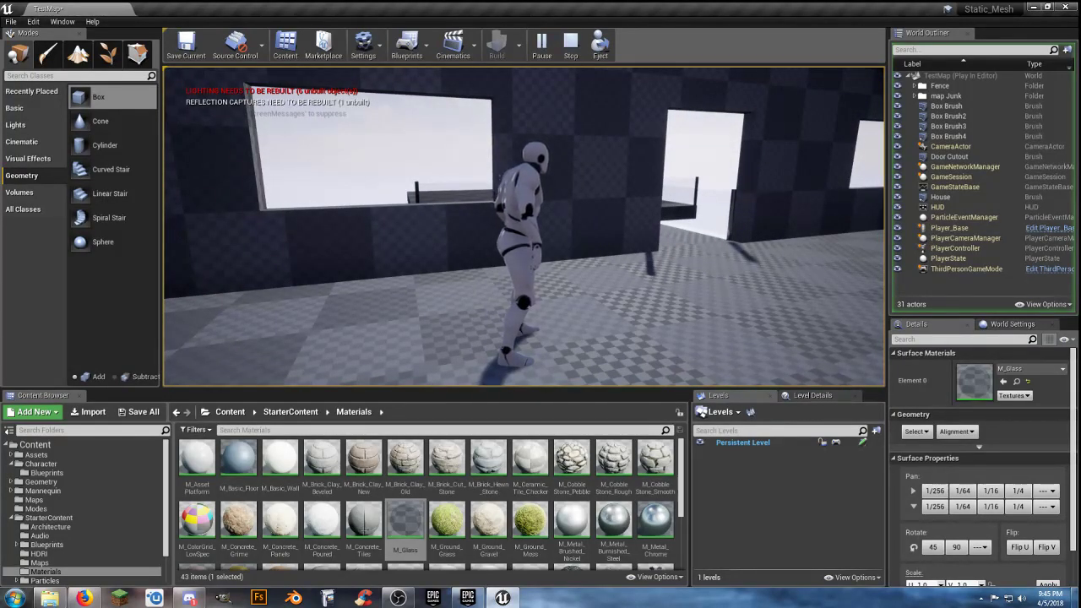
pyautogui.press('w')
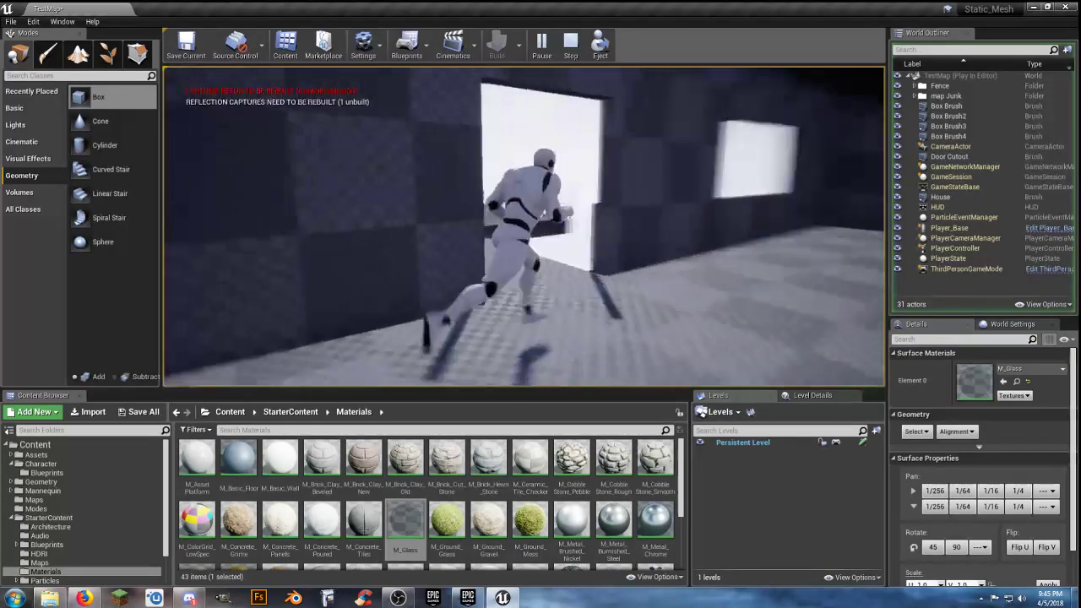
pyautogui.press('s')
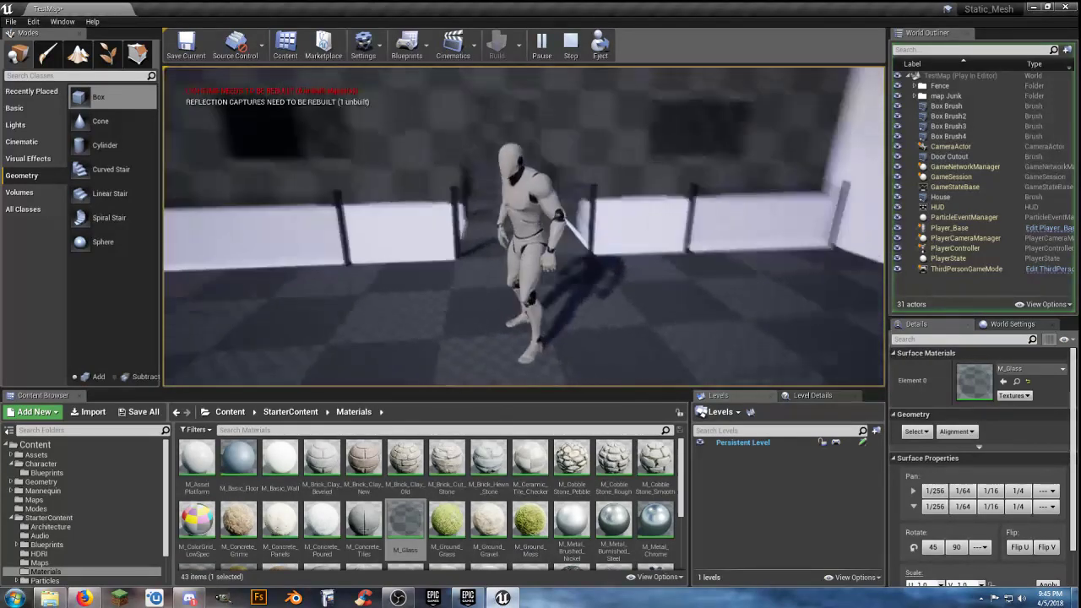
pyautogui.press('Escape')
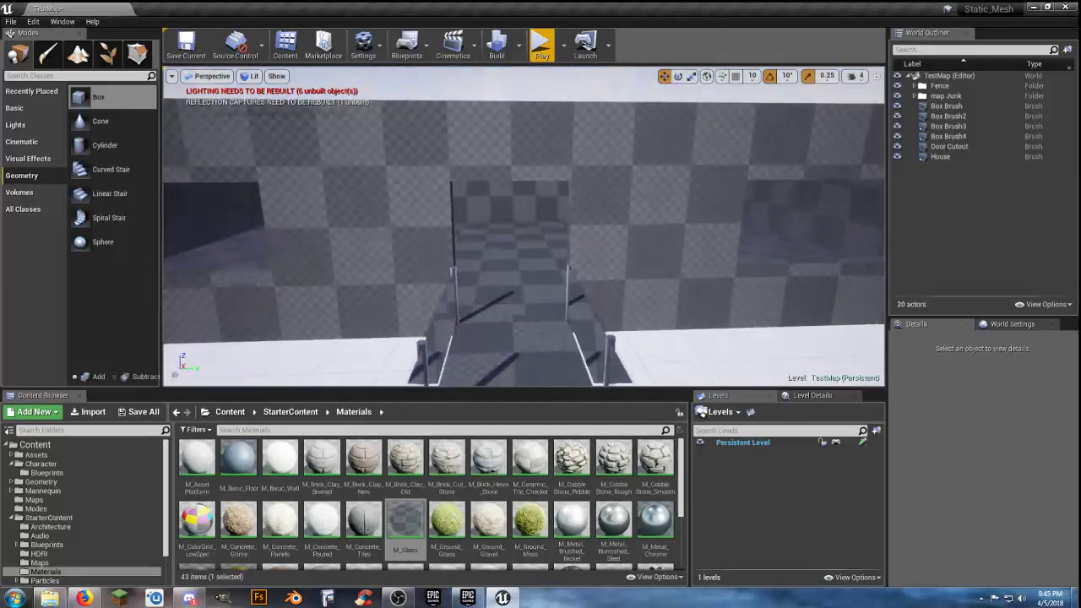
# Step: Apply the M_Tech_Checker_Dot material to the floor surface inside the house
pyautogui.click(547, 239)
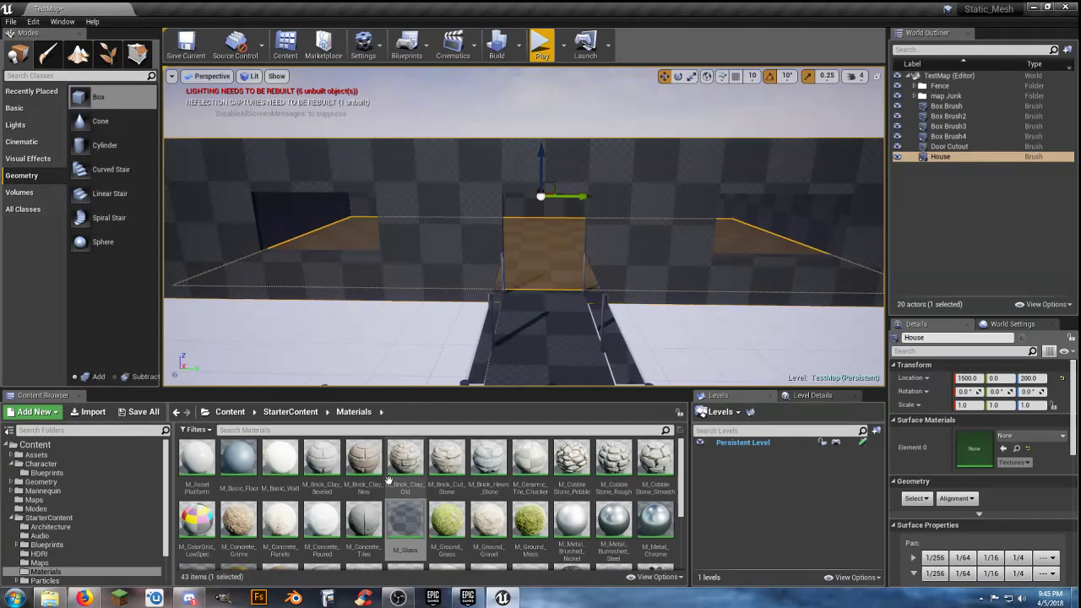
pyautogui.scroll(-3, 577, 478)
pyautogui.scroll(-1, 577, 478)
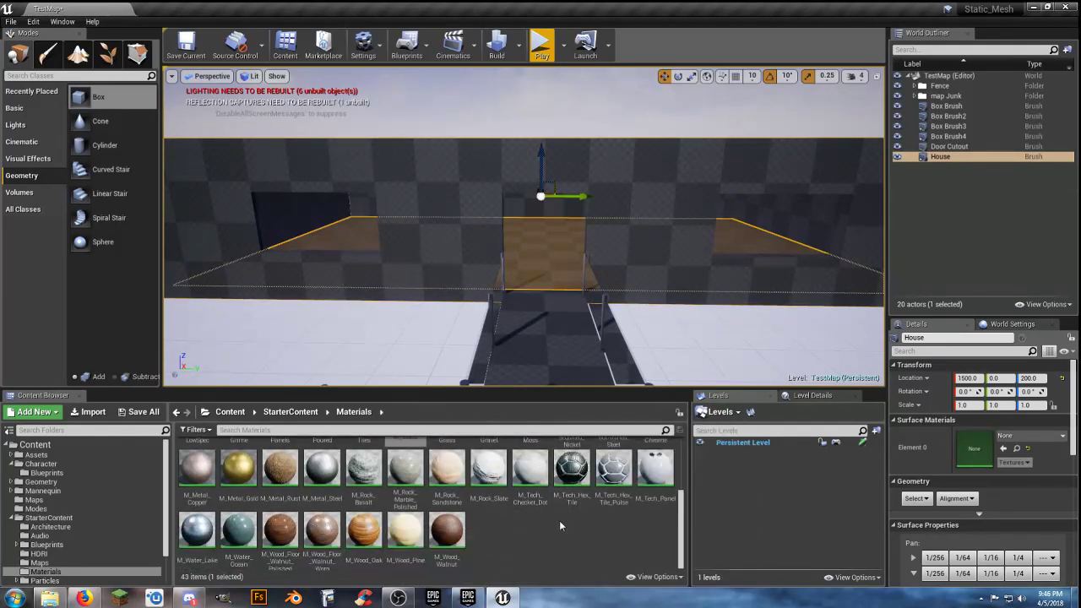
pyautogui.moveTo(531, 477)
pyautogui.mouseDown()
pyautogui.moveTo(752, 531)
pyautogui.moveTo(986, 462)
pyautogui.mouseUp()
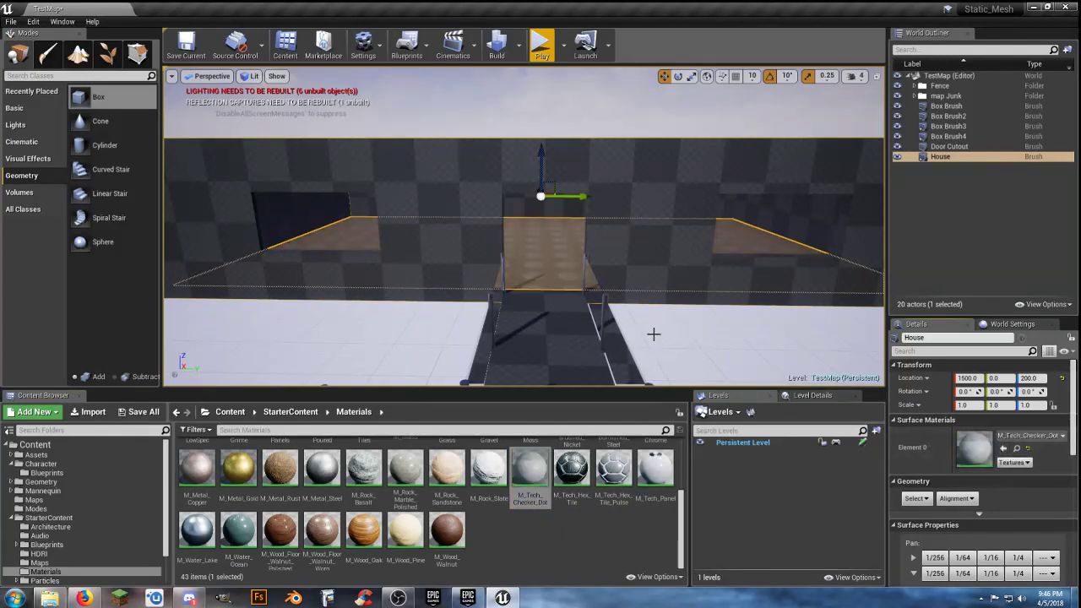
# Step: Apply the M_Wood_Floor_Walnut_Worn material to the house's interior floor
pyautogui.scroll(3, 492, 531)
pyautogui.scroll(-4, 488, 529)
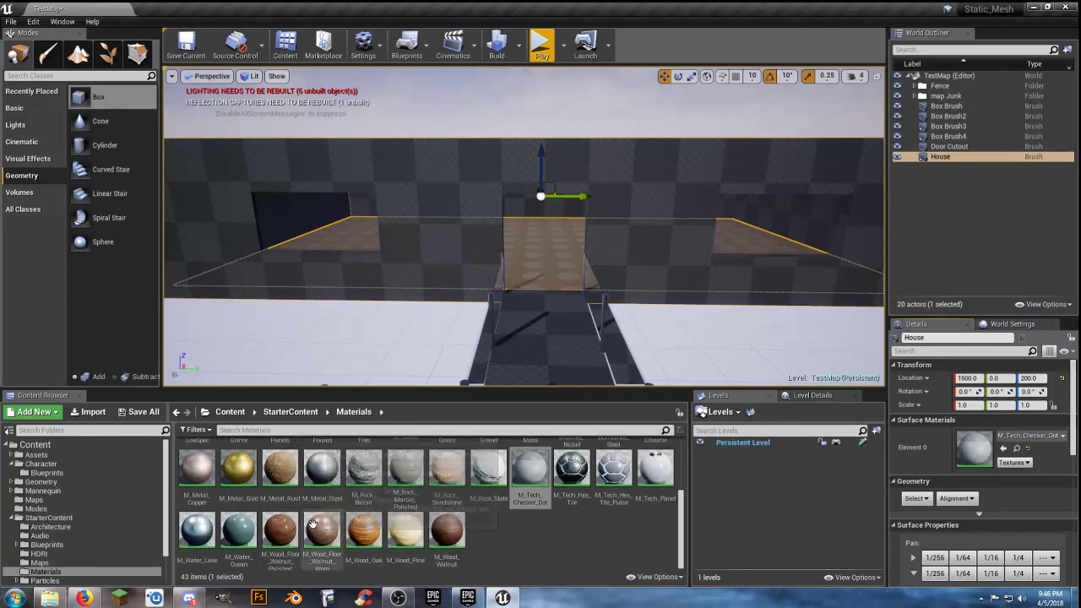
pyautogui.click(314, 525)
pyautogui.moveTo(314, 525)
pyautogui.mouseDown()
pyautogui.moveTo(864, 523)
pyautogui.moveTo(995, 498)
pyautogui.moveTo(1001, 449)
pyautogui.mouseUp()
# Step: Rotate the wood texture on the house floor by 90 degrees
pyautogui.moveTo(650, 284)
pyautogui.mouseDown(button='right')
pyautogui.moveTo(650, 261)
pyautogui.moveTo(650, 292)
pyautogui.mouseUp(button='right')
pyautogui.press('w')
pyautogui.moveTo(651, 242); pyautogui.dragTo(649, 338)
pyautogui.scroll(-3, 975, 460)
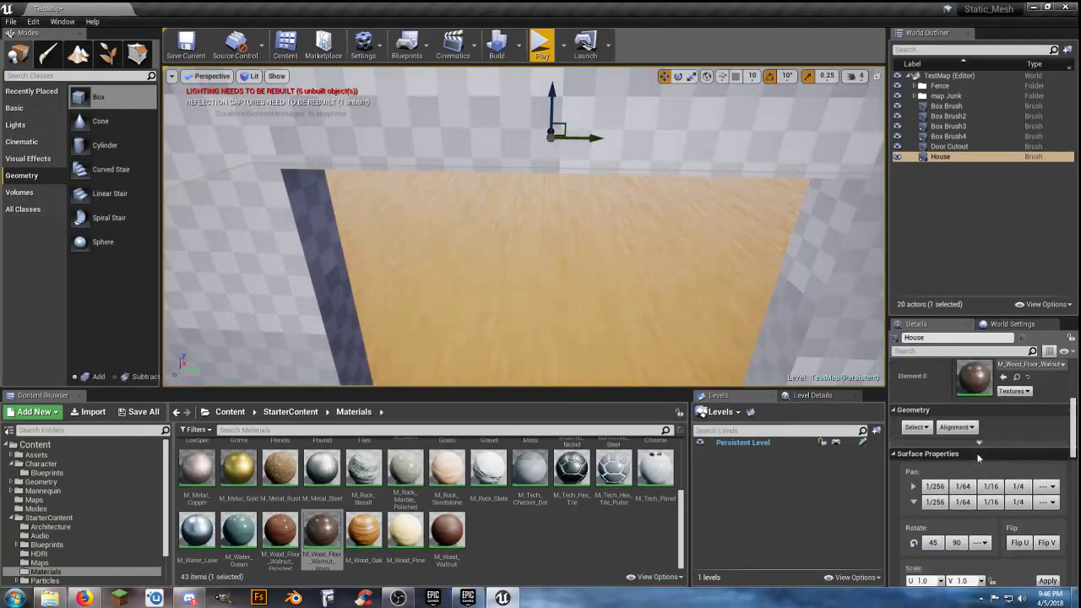
pyautogui.scroll(-1, 975, 460)
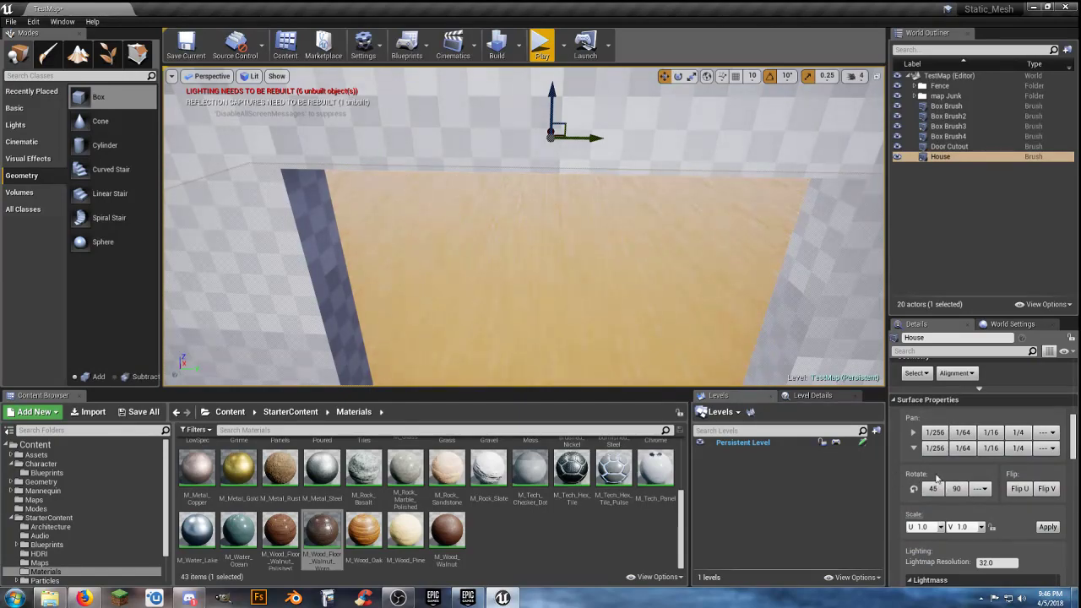
pyautogui.click(957, 489)
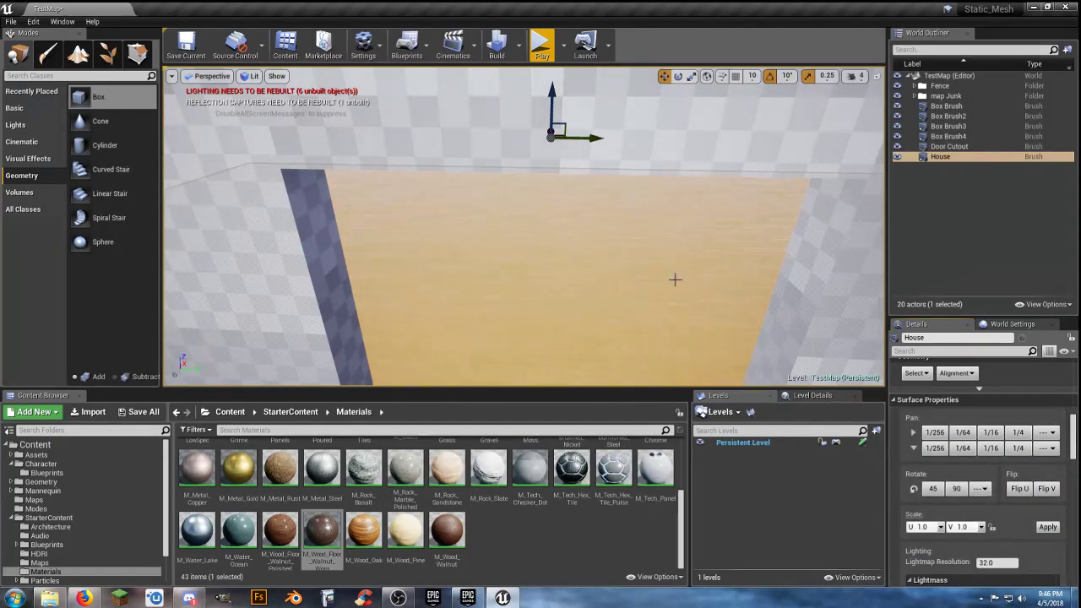
# Step: Apply the M_Rock_Sandstone material to the house's front exterior wall and deselect the wall
pyautogui.press('s')
pyautogui.moveTo(705, 284); pyautogui.dragTo(704, 285, button='right')
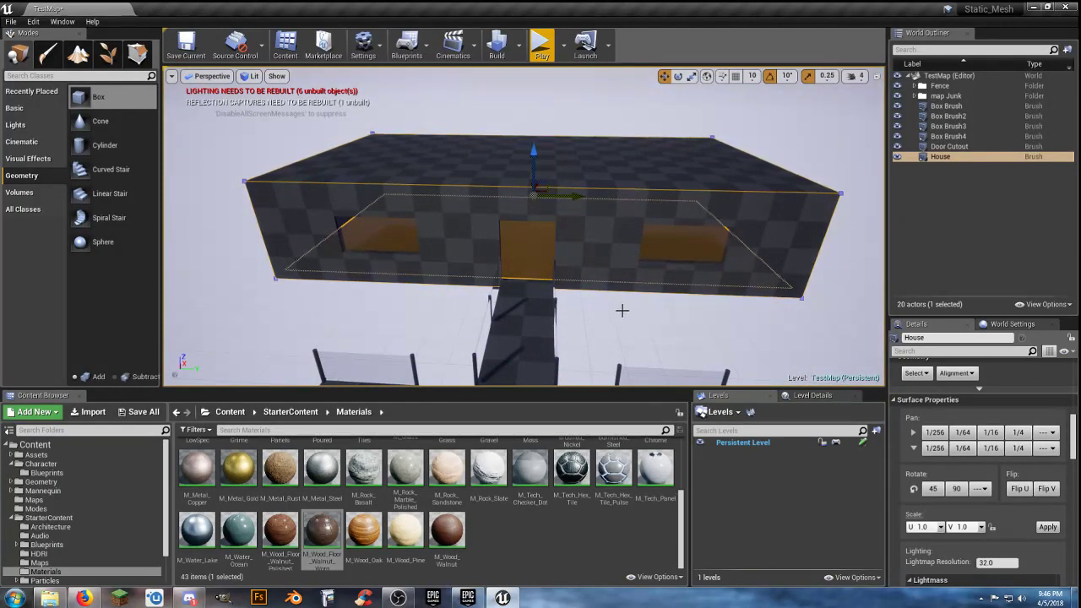
pyautogui.press('w')
pyautogui.moveTo(620, 311); pyautogui.dragTo(621, 311, button='right')
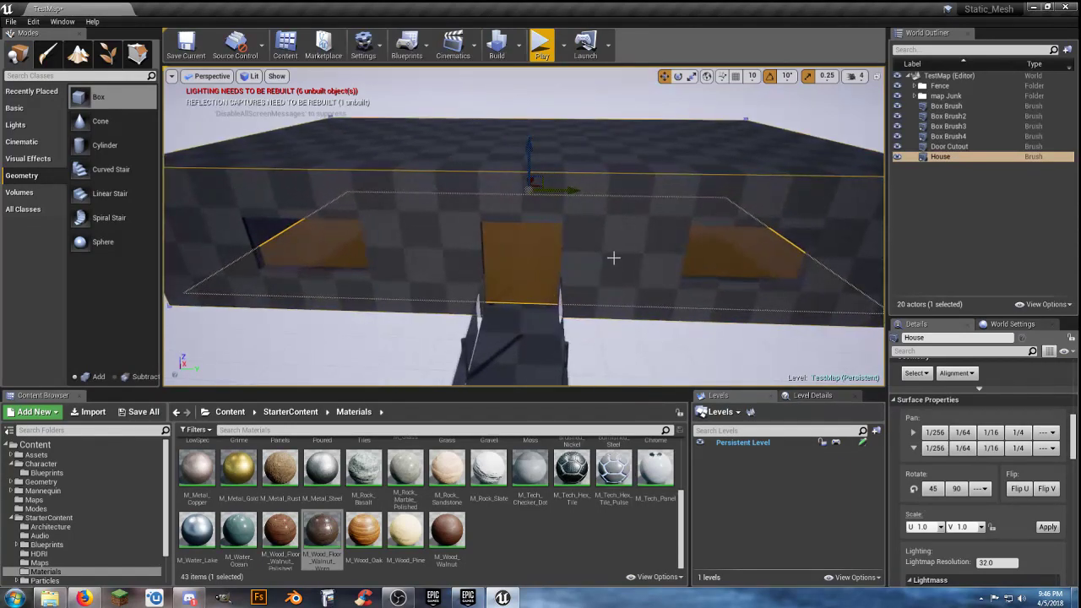
pyautogui.click(614, 259)
pyautogui.scroll(3, 448, 506)
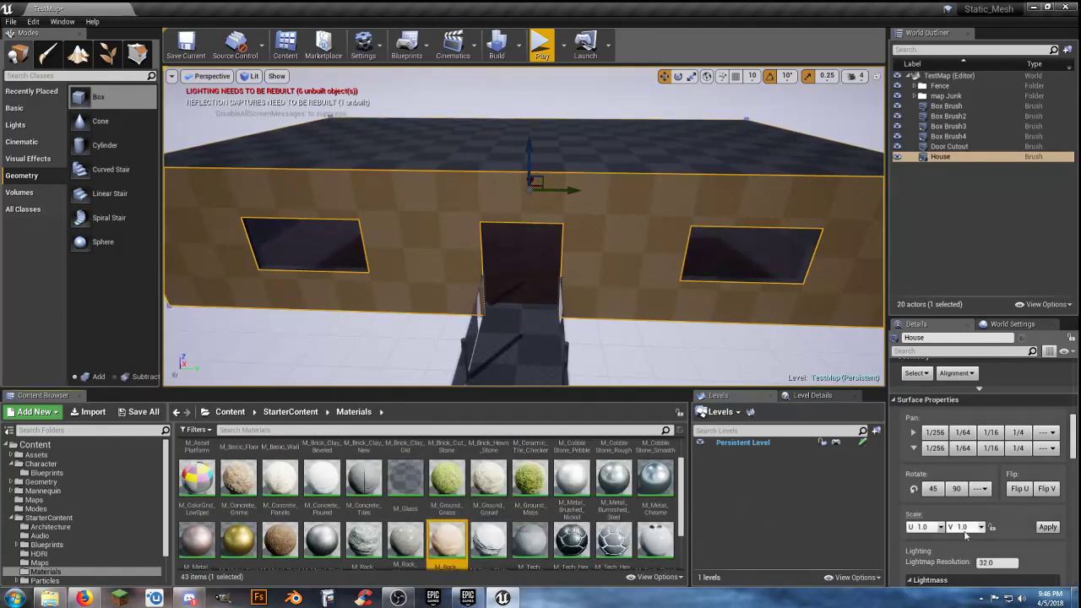
pyautogui.scroll(4, 979, 506)
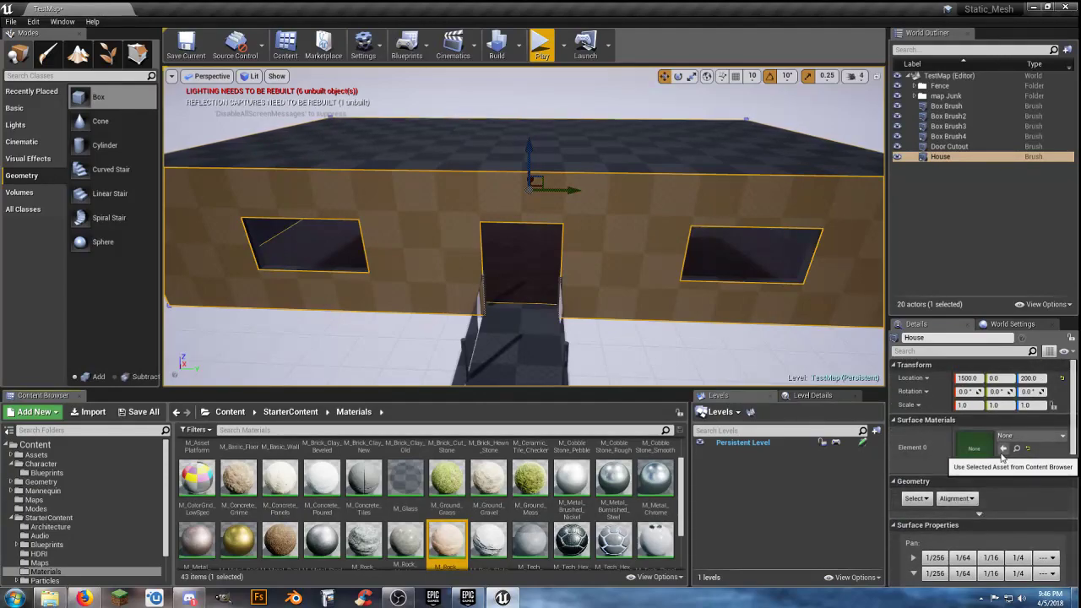
pyautogui.click(1003, 448)
pyautogui.click(671, 364)
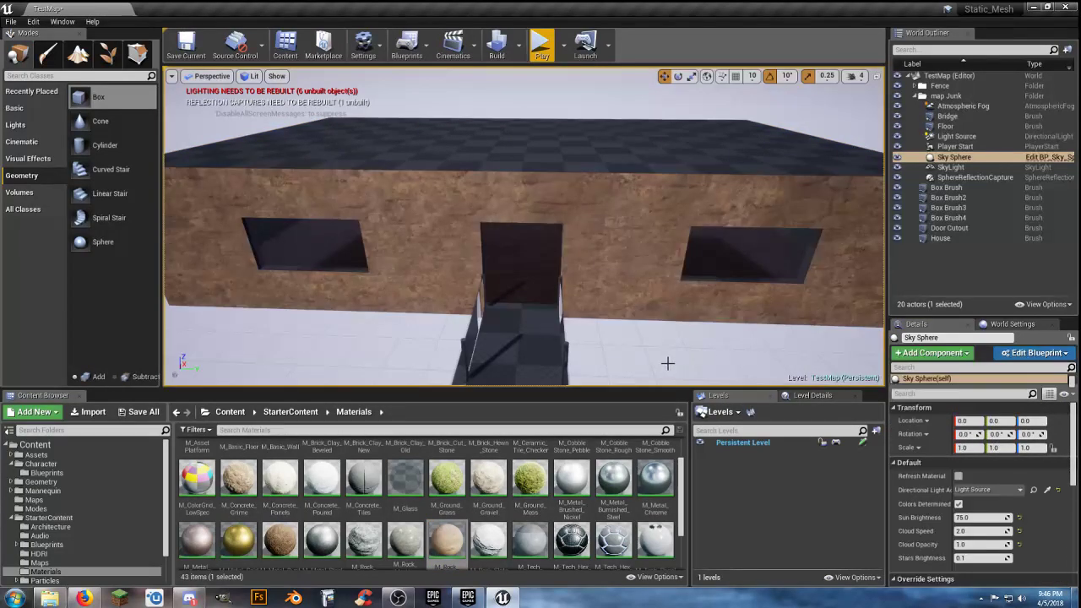
# Step: Apply the M_Rock_Sandstone material to the house's first exterior side wall and its exterior back wall
pyautogui.moveTo(648, 345)
pyautogui.mouseDown(button='right')
pyautogui.moveTo(698, 335)
pyautogui.moveTo(629, 333)
pyautogui.moveTo(672, 317)
pyautogui.moveTo(637, 365)
pyautogui.moveTo(635, 340)
pyautogui.moveTo(574, 315)
pyautogui.moveTo(584, 322)
pyautogui.moveTo(591, 304)
pyautogui.moveTo(625, 301)
pyautogui.moveTo(710, 327)
pyautogui.moveTo(789, 325)
pyautogui.mouseUp(button='right')
pyautogui.press('w')
pyautogui.press('a')
pyautogui.click(591, 304)
pyautogui.press('a')
pyautogui.click(1004, 448)
pyautogui.press('a')
pyautogui.click(650, 327)
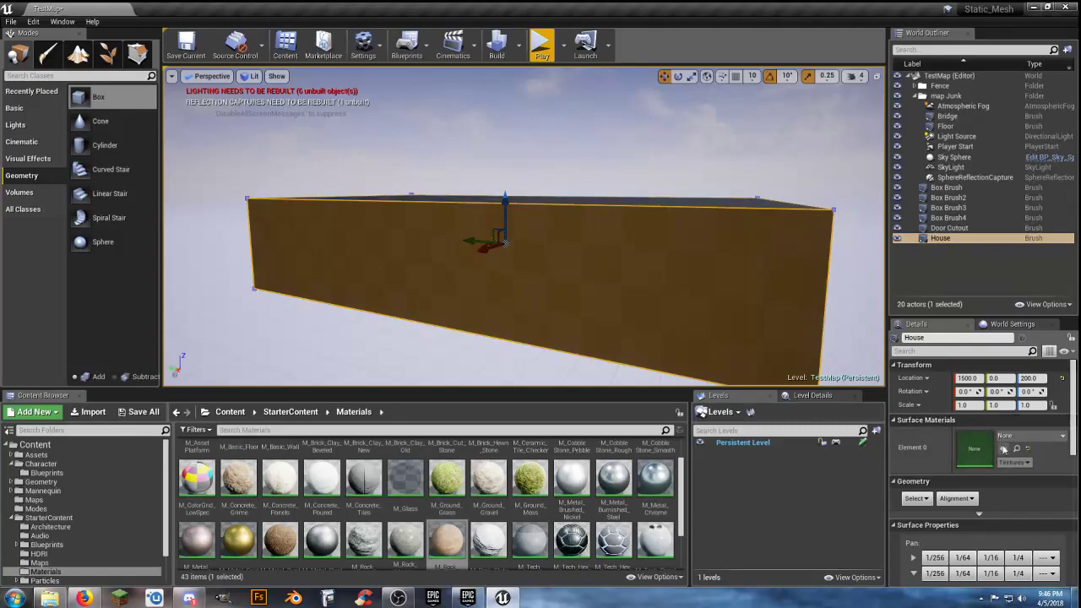
pyautogui.click(1004, 449)
# Step: Apply the M_Rock_Sandstone material to the house's remaining exterior side wall
pyautogui.moveTo(723, 321); pyautogui.dragTo(760, 314, button='right')
pyautogui.press('a')
pyautogui.moveTo(616, 278); pyautogui.dragTo(760, 305, button='right')
pyautogui.click(641, 279)
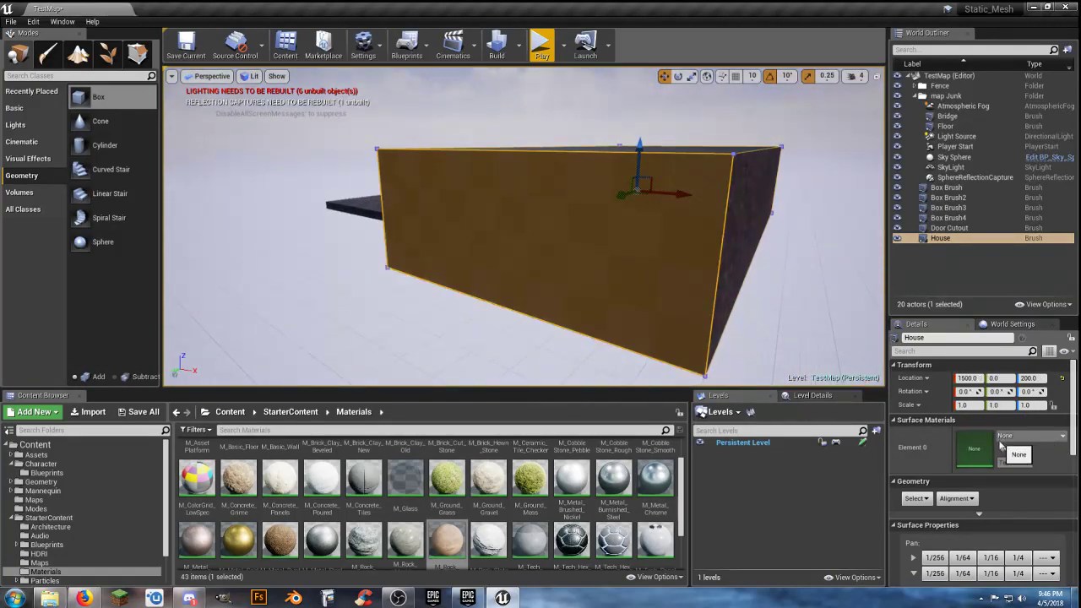
pyautogui.hotkey('ctrl', 'y')
# Step: Extend the selection from the front wall to the other house surfaces, apply M_Rock_Sandstone to those without a material, and deselect
pyautogui.keyDown('alt'); pyautogui.moveTo(594, 312); pyautogui.dragTo(590, 306); pyautogui.keyUp('alt')
pyautogui.moveTo(589, 308); pyautogui.dragTo(564, 296, button='right')
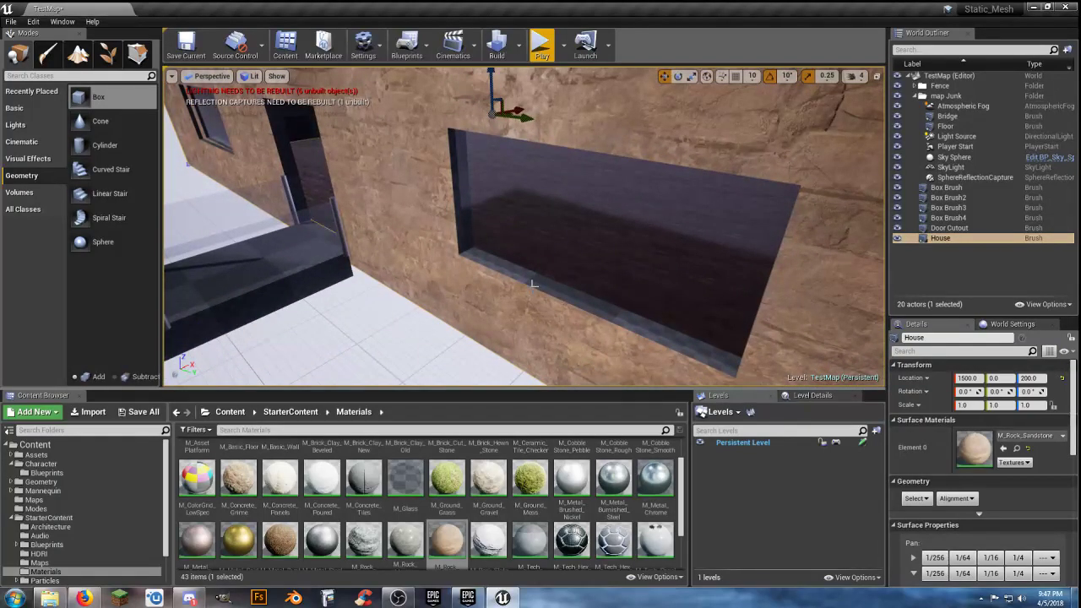
pyautogui.click(532, 286)
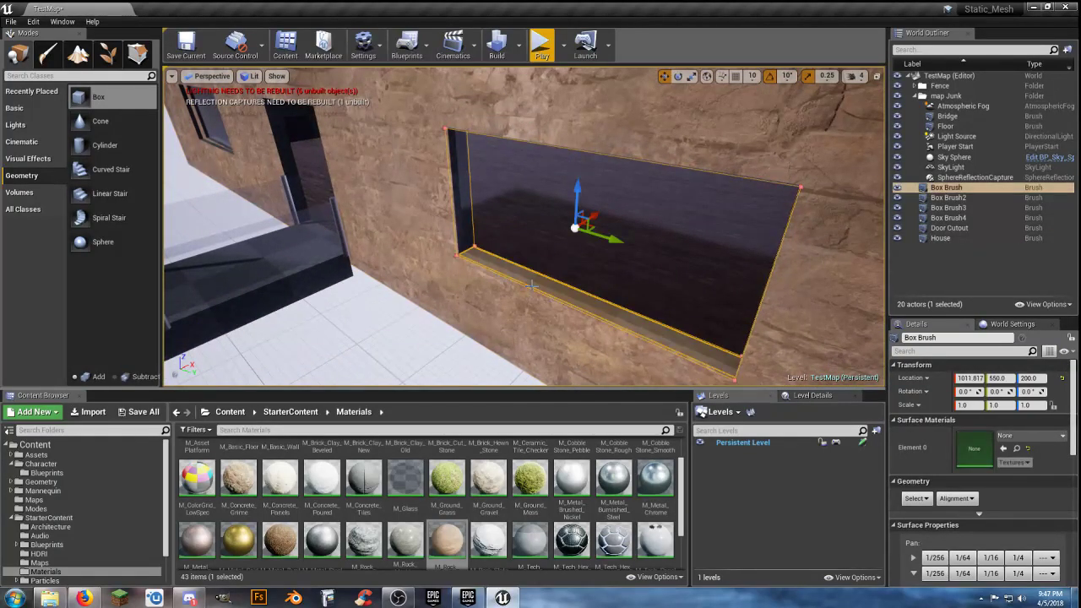
pyautogui.scroll(-5, 519, 288)
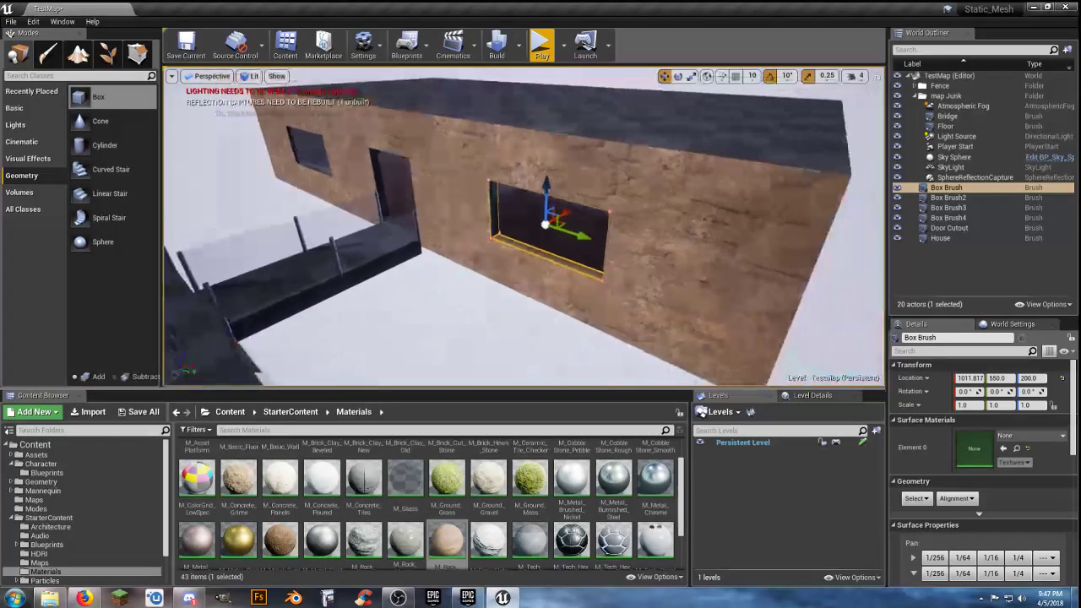
pyautogui.click(534, 284)
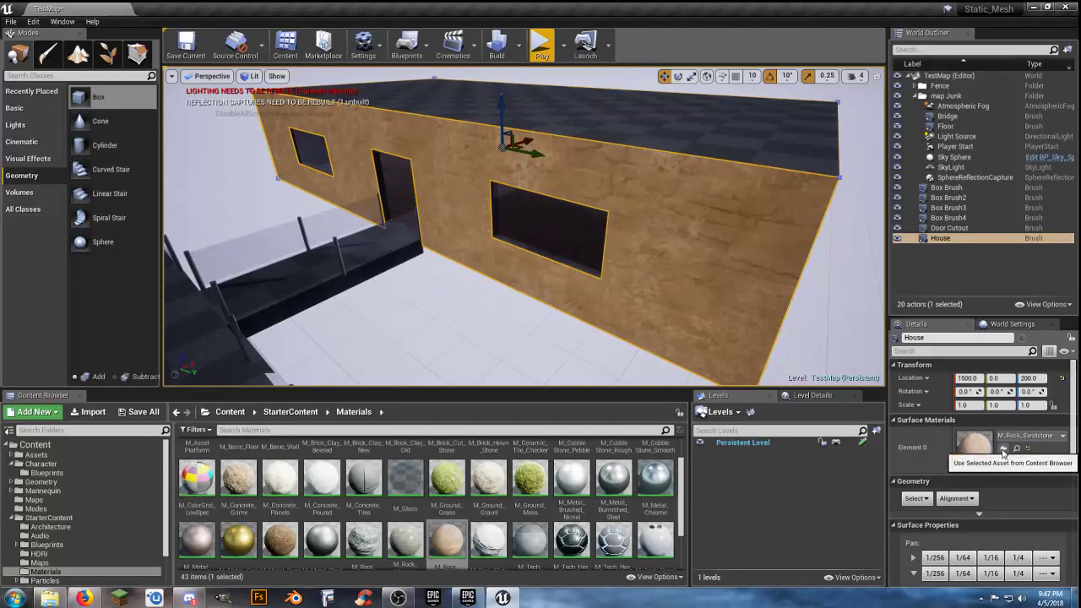
pyautogui.click(916, 499)
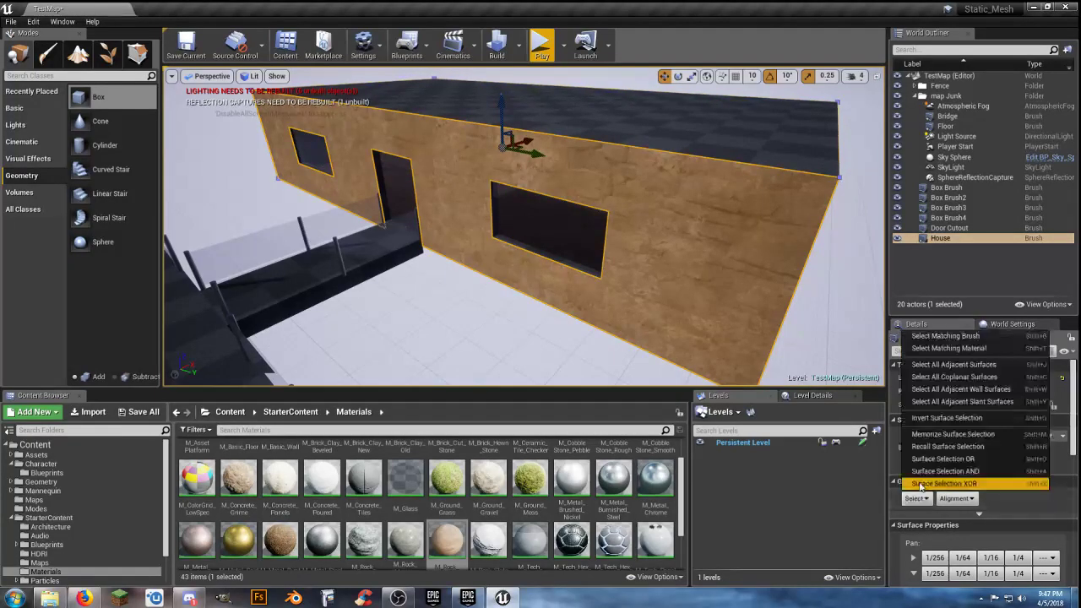
pyautogui.click(950, 378)
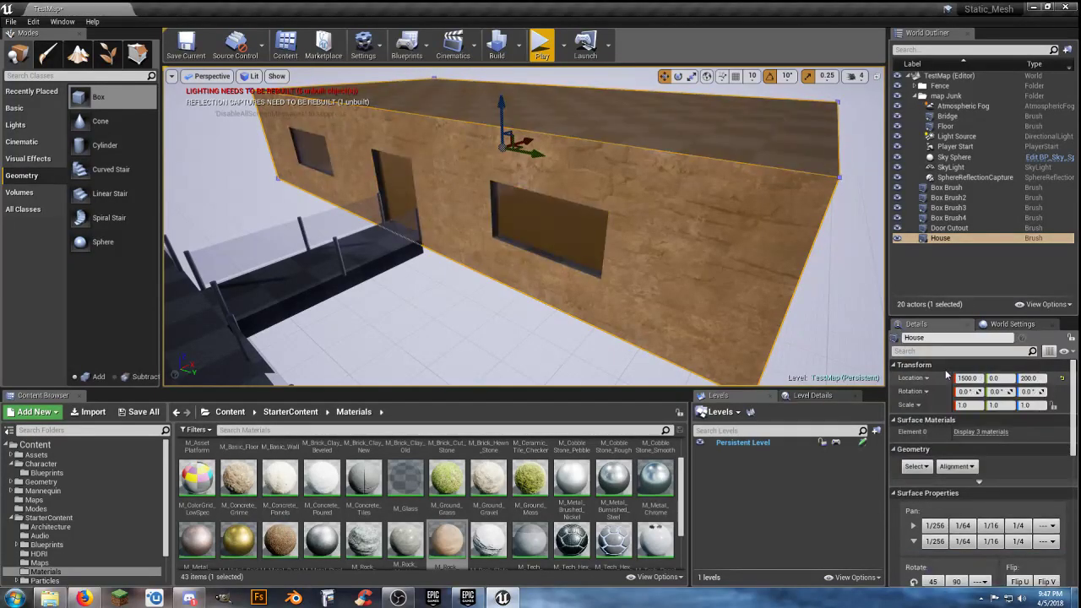
pyautogui.click(980, 431)
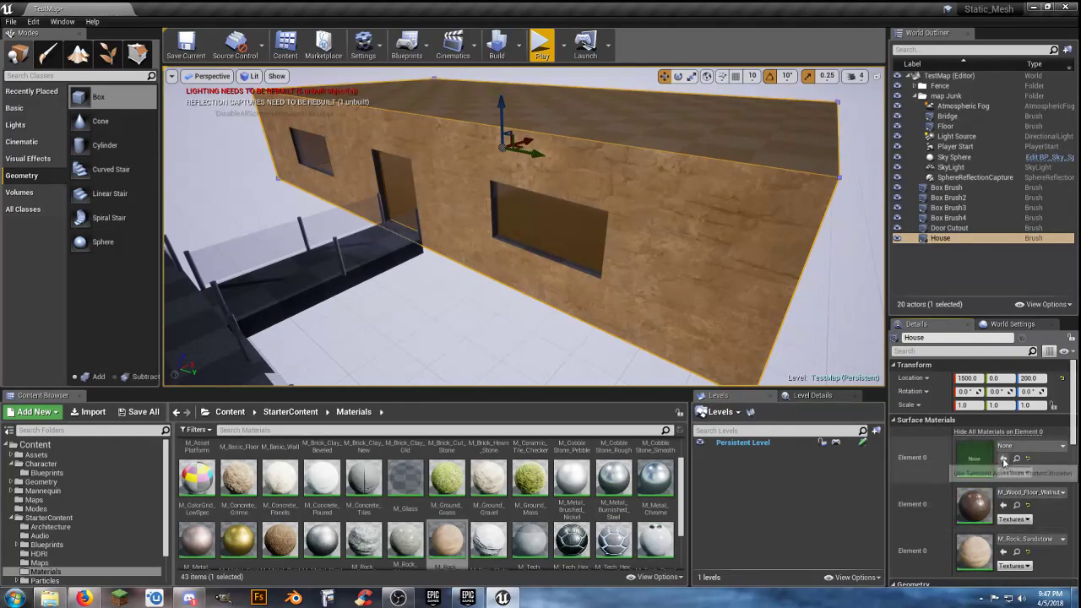
pyautogui.click(1003, 458)
pyautogui.moveTo(494, 325); pyautogui.dragTo(509, 304, button='right')
pyautogui.click(493, 311)
# Step: Select all adjacent inner surfaces of the window opening right of the door and apply M_Rock_Sandstone to them
pyautogui.press('w')
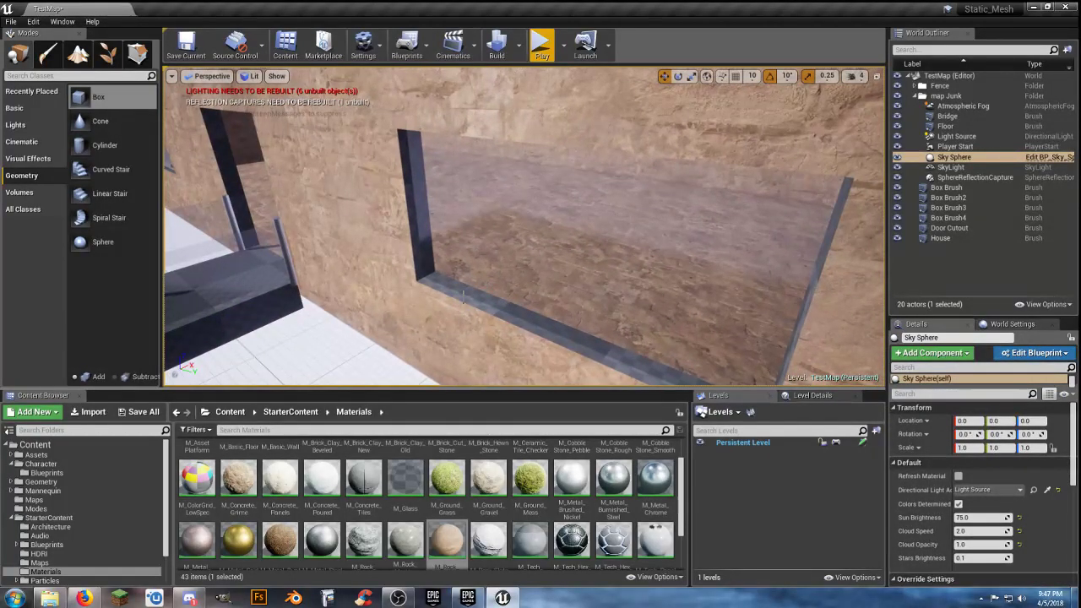
pyautogui.click(460, 296)
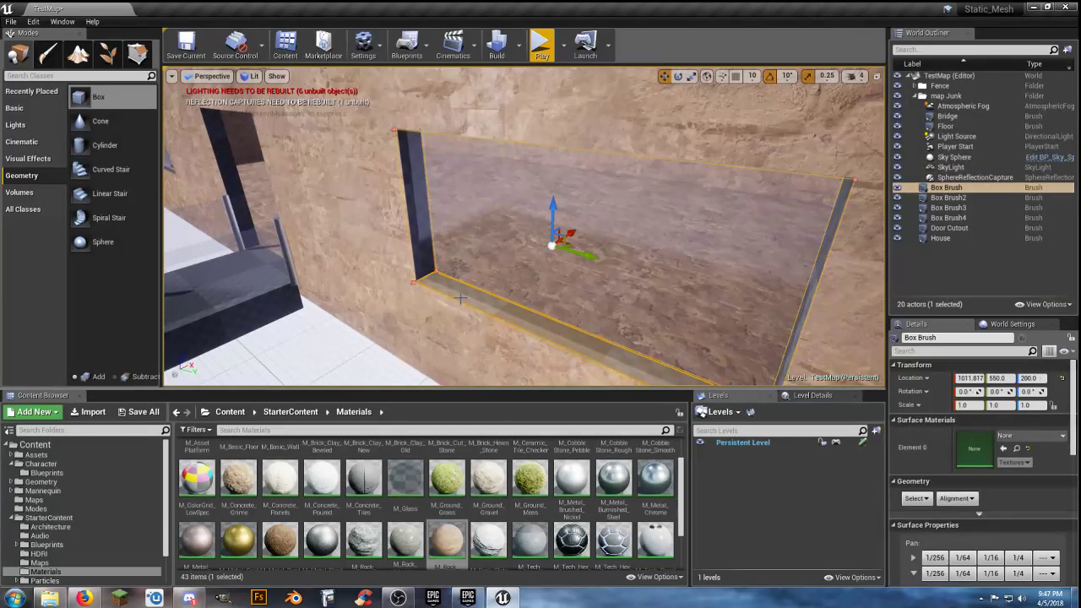
pyautogui.press('f')
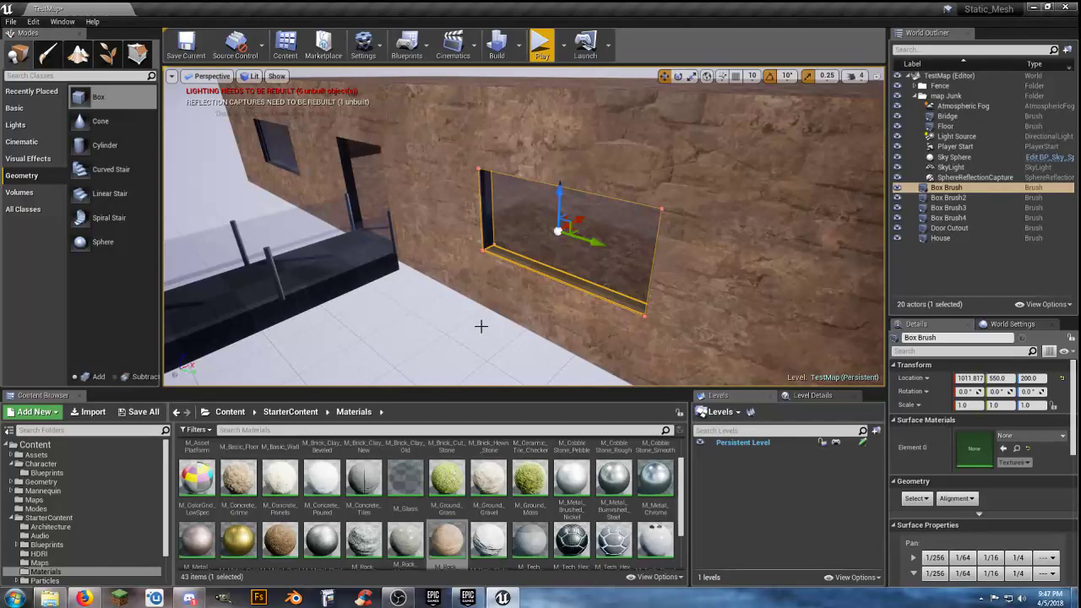
pyautogui.press('w')
pyautogui.moveTo(475, 321); pyautogui.dragTo(475, 337, button='right')
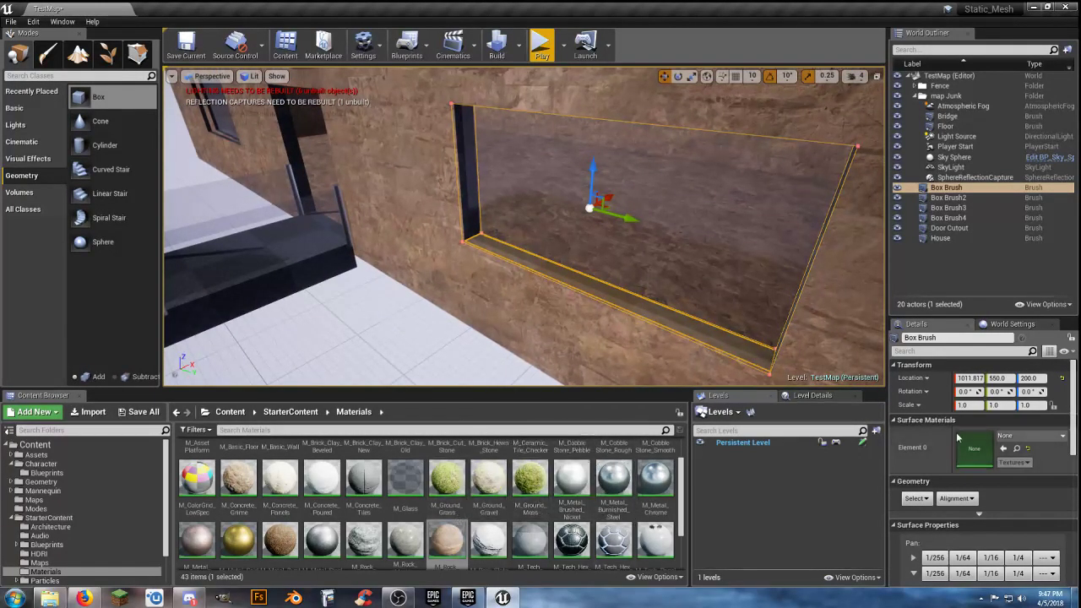
pyautogui.click(919, 499)
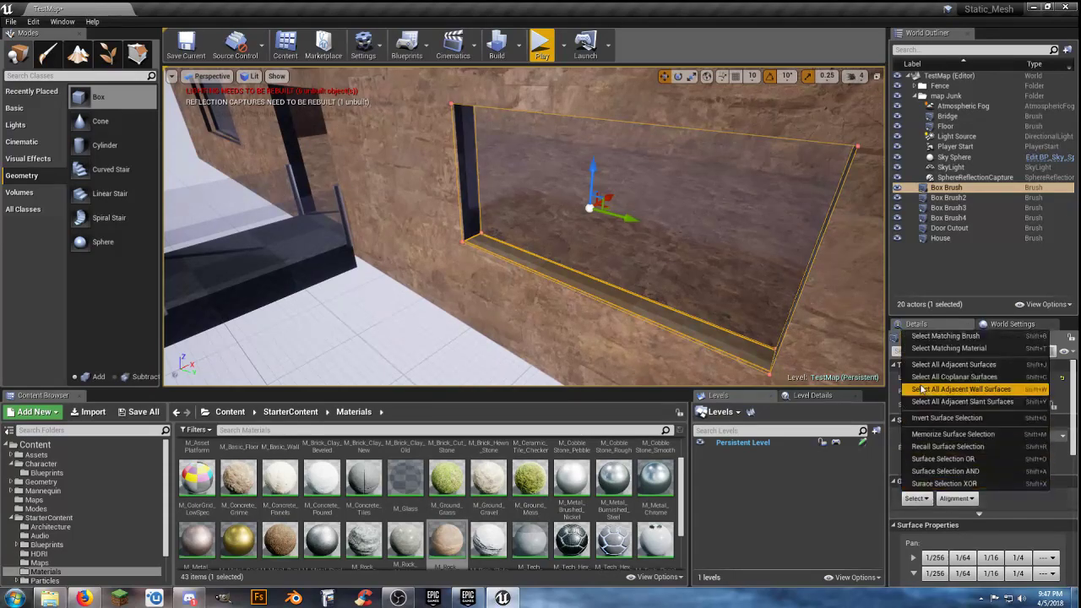
pyautogui.click(928, 366)
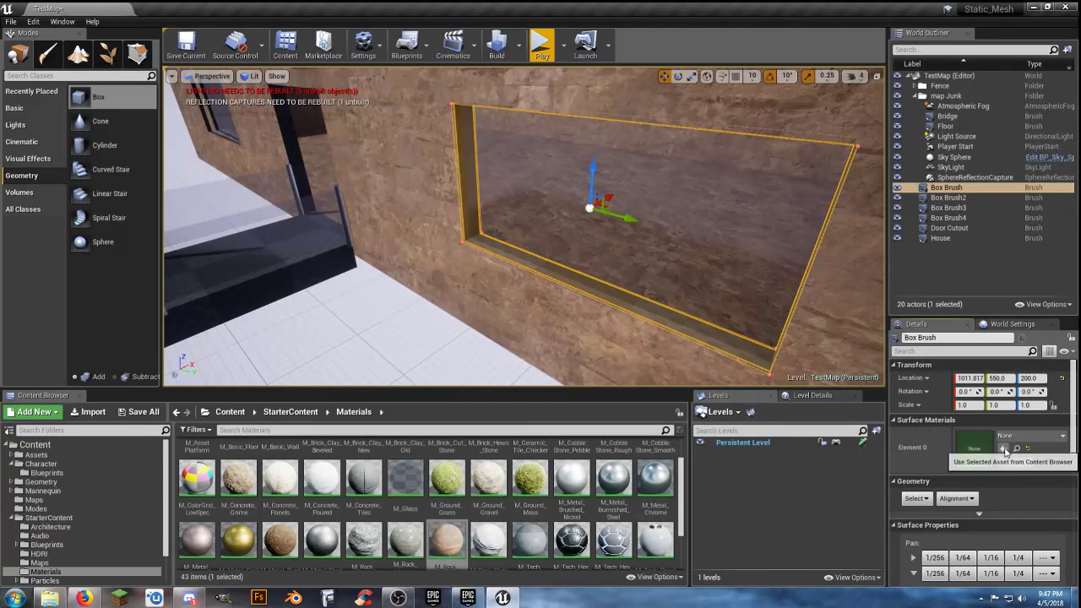
# Step: Select the adjacent inner surfaces of the window opening left of the door and apply M_Rock_Sandstone to them
pyautogui.moveTo(727, 338)
pyautogui.mouseDown(button='right')
pyautogui.moveTo(731, 317)
pyautogui.moveTo(836, 312)
pyautogui.moveTo(760, 315)
pyautogui.moveTo(880, 330)
pyautogui.mouseUp(button='right')
pyautogui.press('a')
pyautogui.press('a')
pyautogui.click(514, 228)
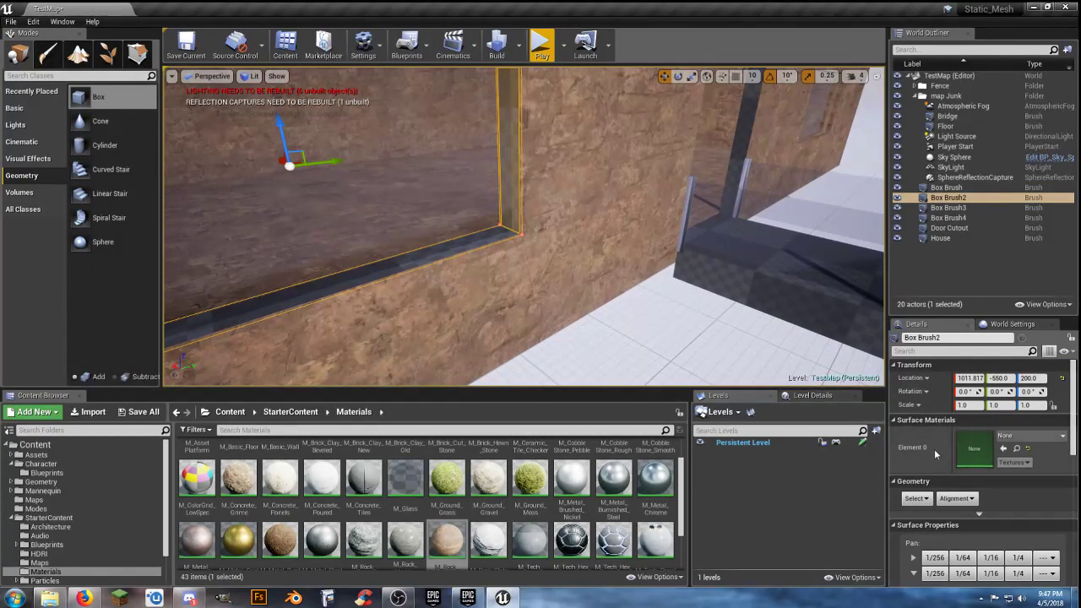
pyautogui.click(916, 498)
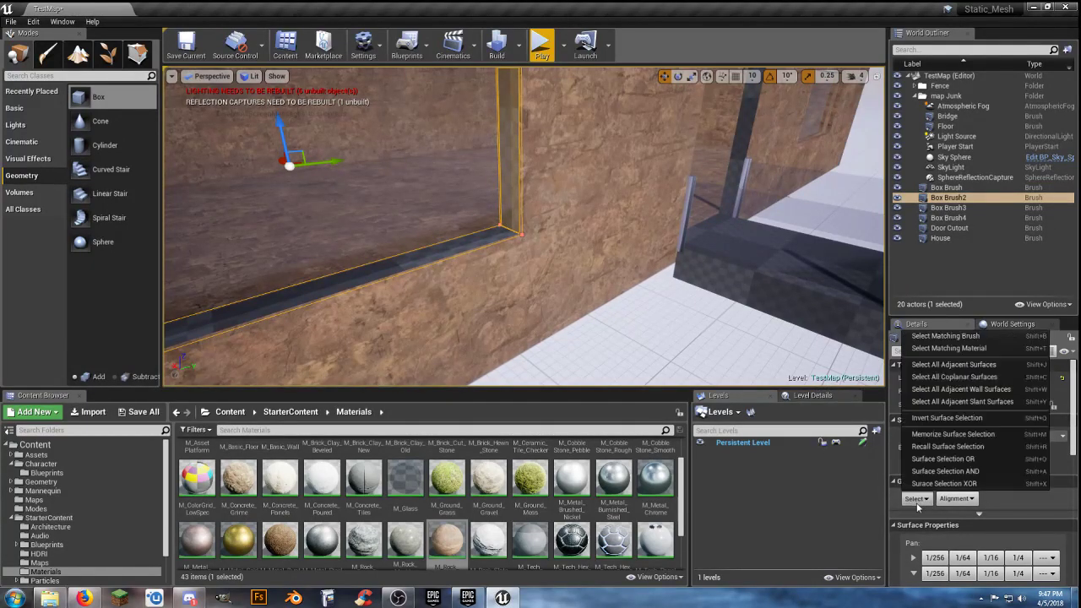
pyautogui.click(927, 389)
pyautogui.click(1003, 450)
# Step: Reapply the M_Wood_Floor_Walnut_Worn material to the house's interior floor
pyautogui.moveTo(637, 297); pyautogui.dragTo(667, 253, button='right')
pyautogui.press('s')
pyautogui.moveTo(583, 292); pyautogui.dragTo(553, 325, button='right')
pyautogui.press('w')
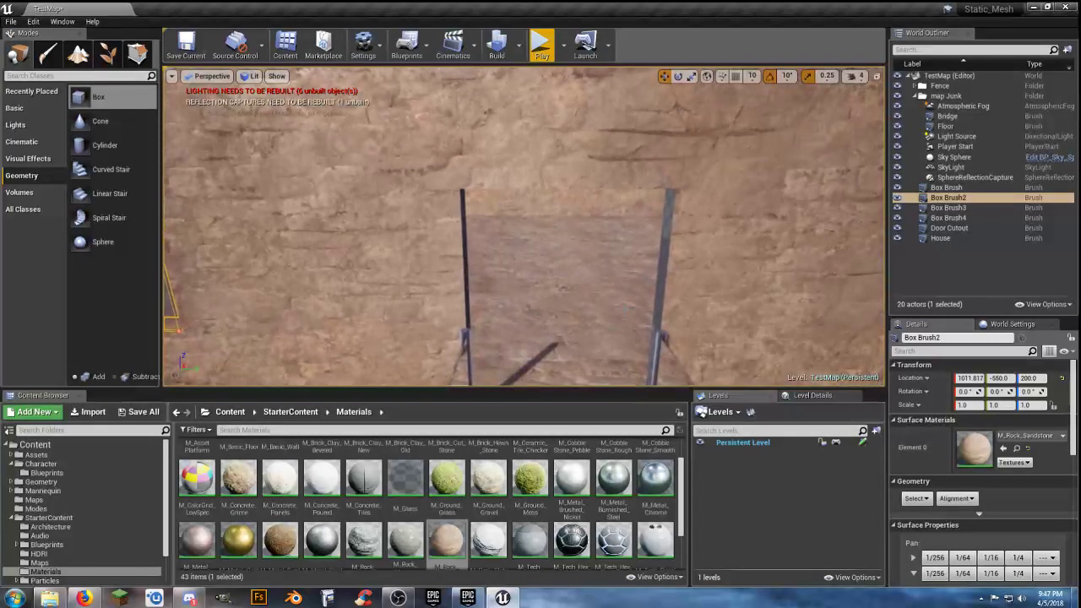
pyautogui.click(576, 291)
pyautogui.scroll(-3, 419, 489)
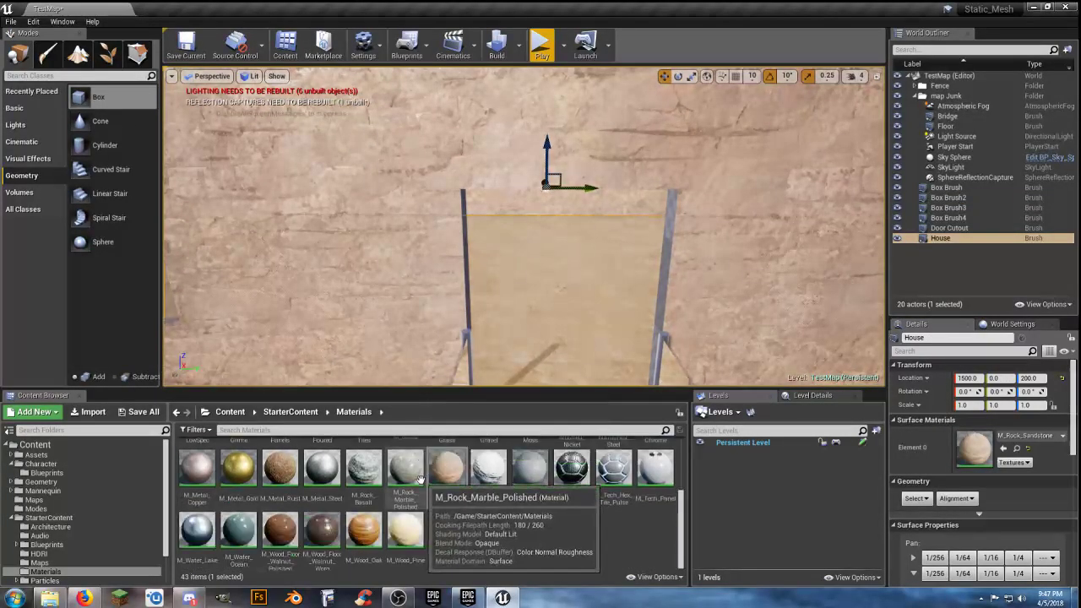
pyautogui.click(322, 530)
pyautogui.click(1003, 448)
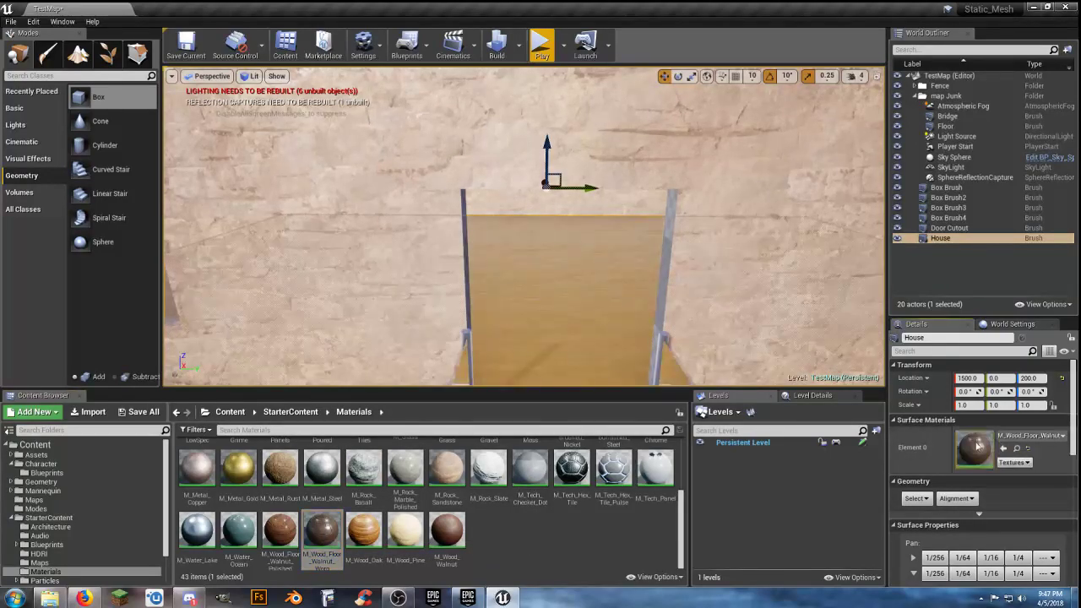
# Step: Apply the M_Wood_Floor_Walnut_Worn material to the house's ceiling and rotate its texture by 90 degrees
pyautogui.moveTo(575, 279); pyautogui.dragTo(524, 279, button='right')
pyautogui.press('s')
pyautogui.press('w')
pyautogui.press('w')
pyautogui.moveTo(612, 283); pyautogui.dragTo(579, 211, button='right')
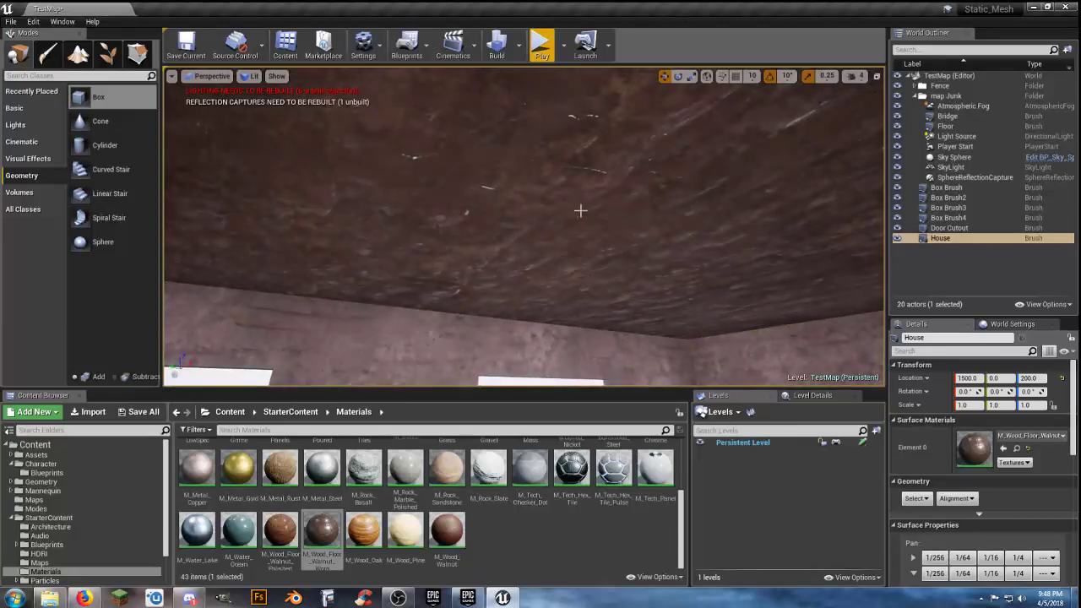
pyautogui.click(588, 236)
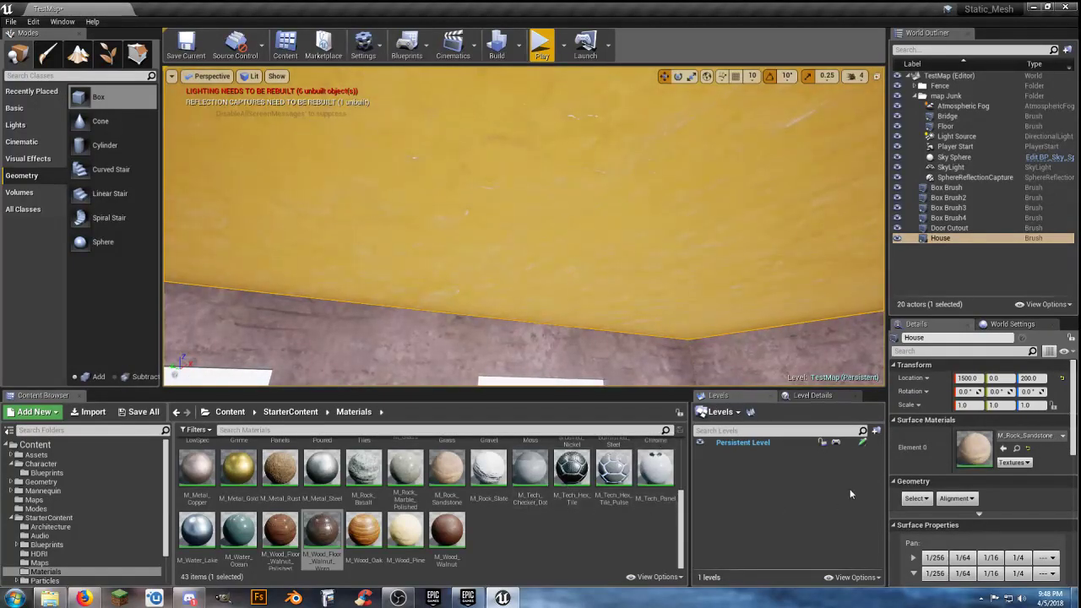
pyautogui.click(1003, 449)
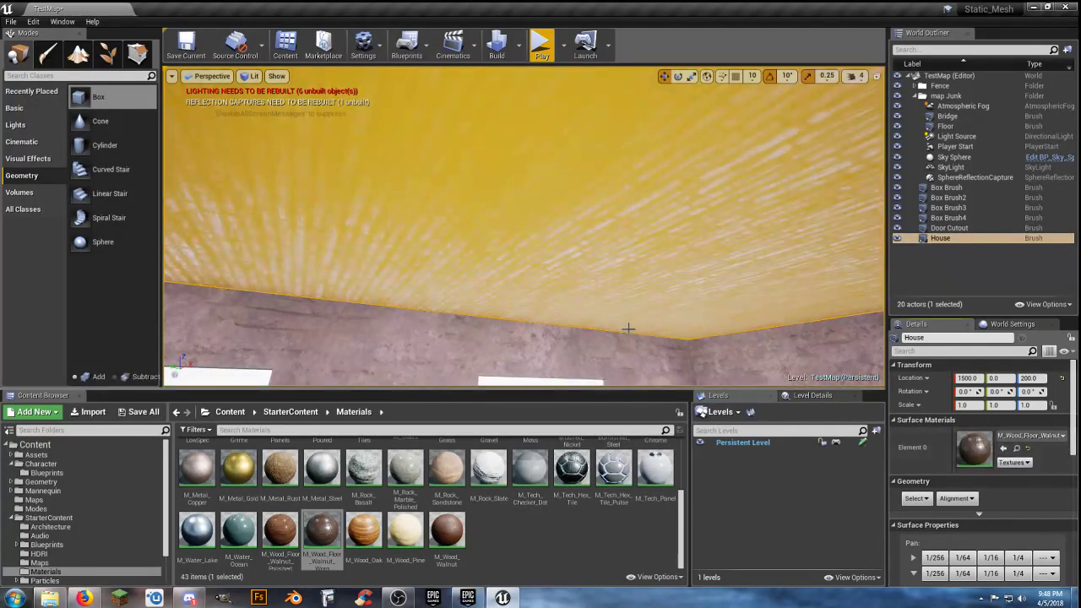
pyautogui.scroll(-3, 975, 538)
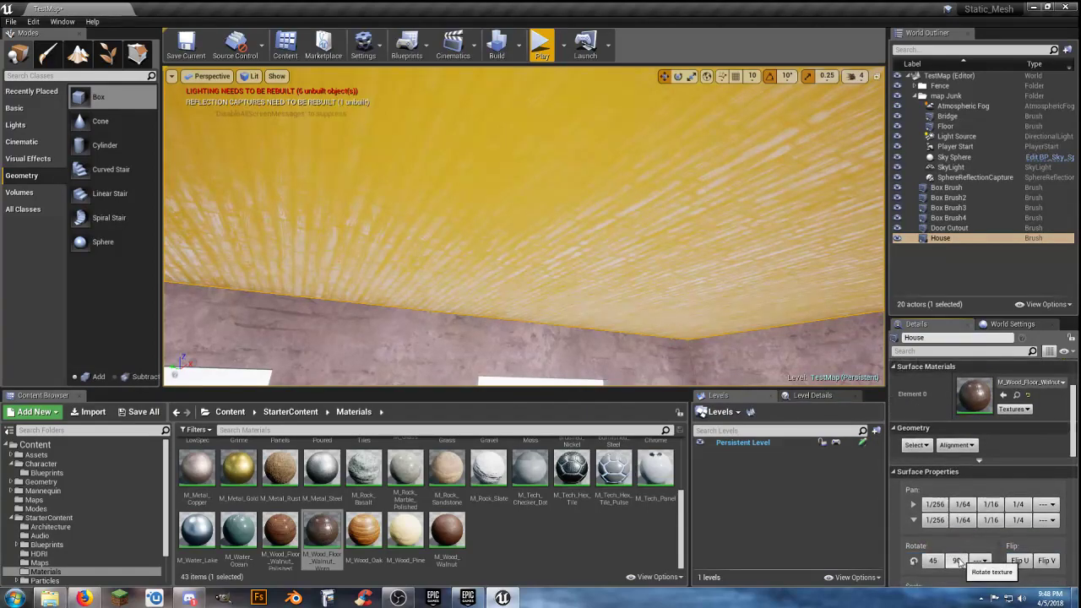
pyautogui.moveTo(642, 262); pyautogui.dragTo(676, 363, button='right')
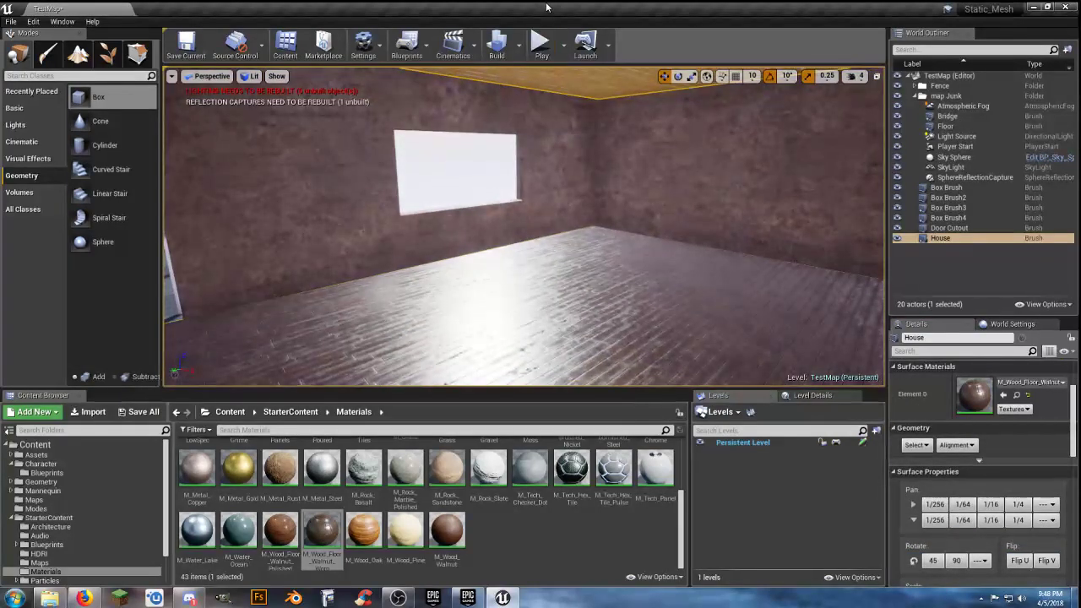
# Step: Play the level, run the character into the house to inspect the materials, and stop the session
pyautogui.click(542, 46)
pyautogui.press('w')
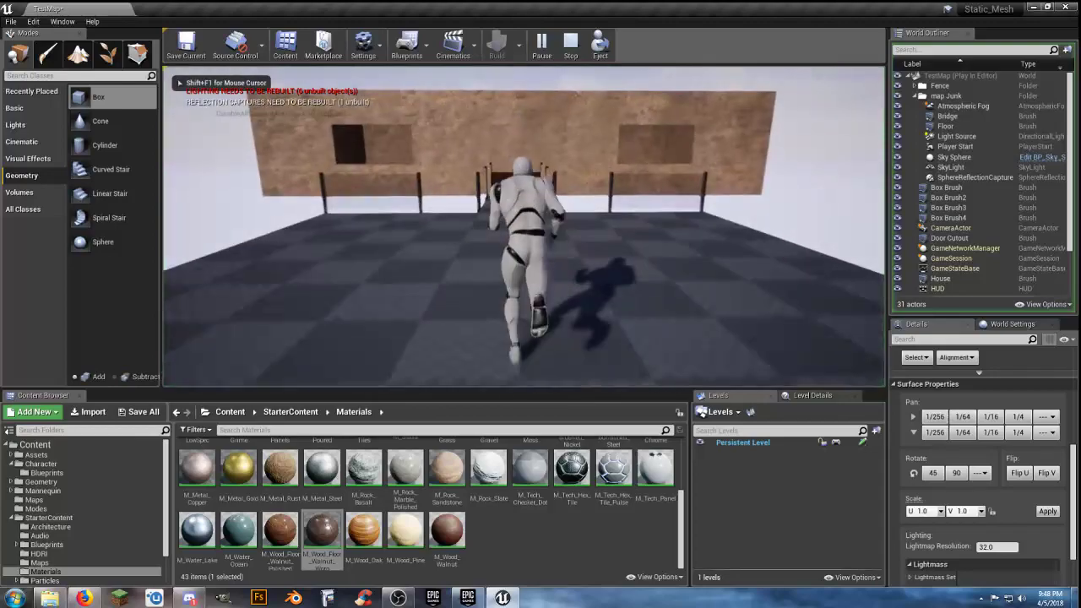
pyautogui.press('w')
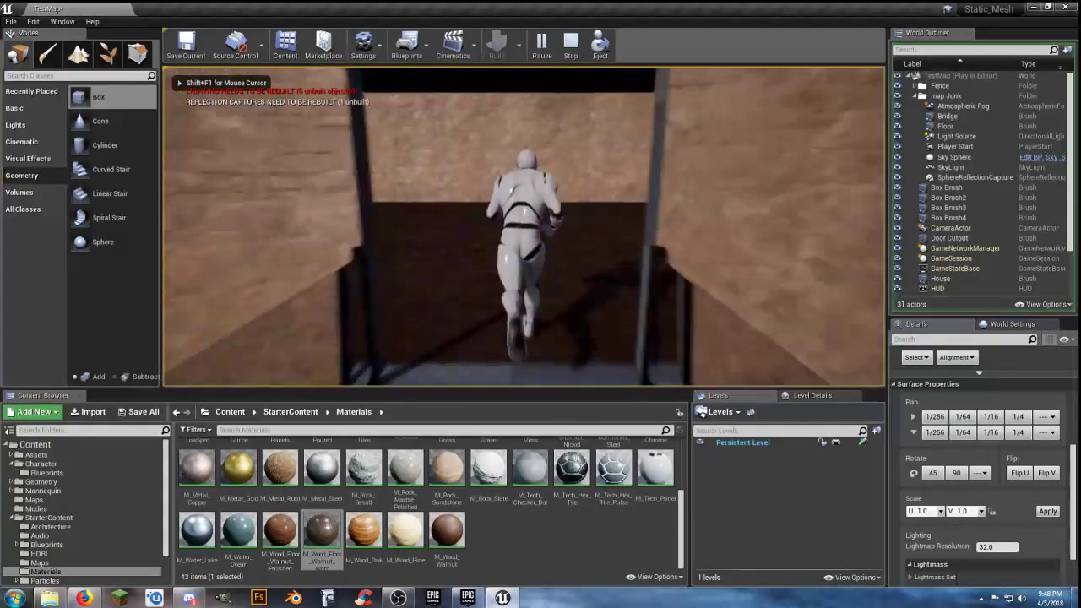
pyautogui.press('w')
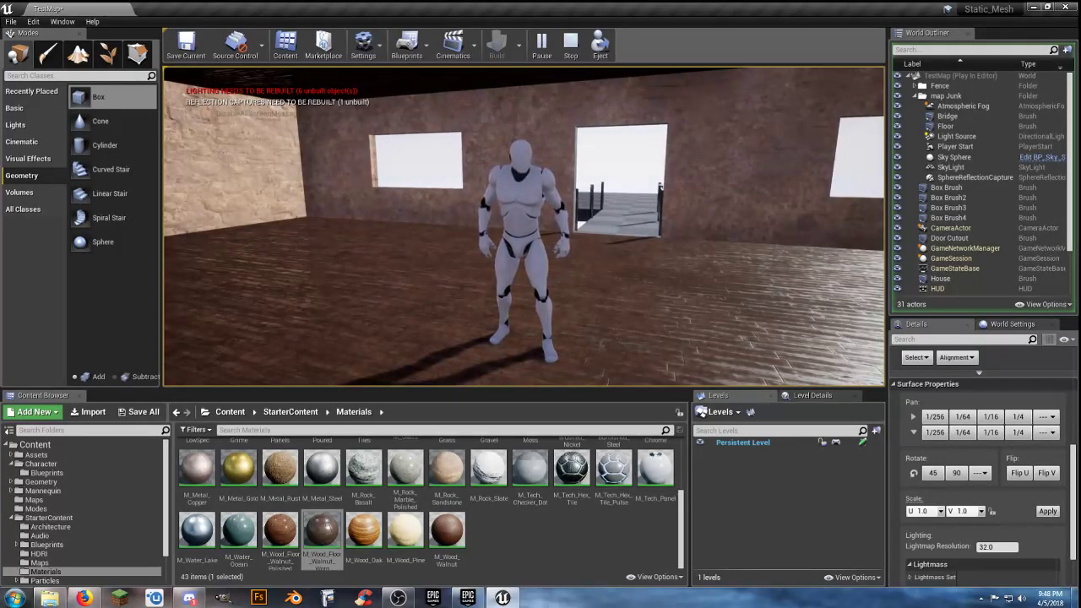
pyautogui.press('w')
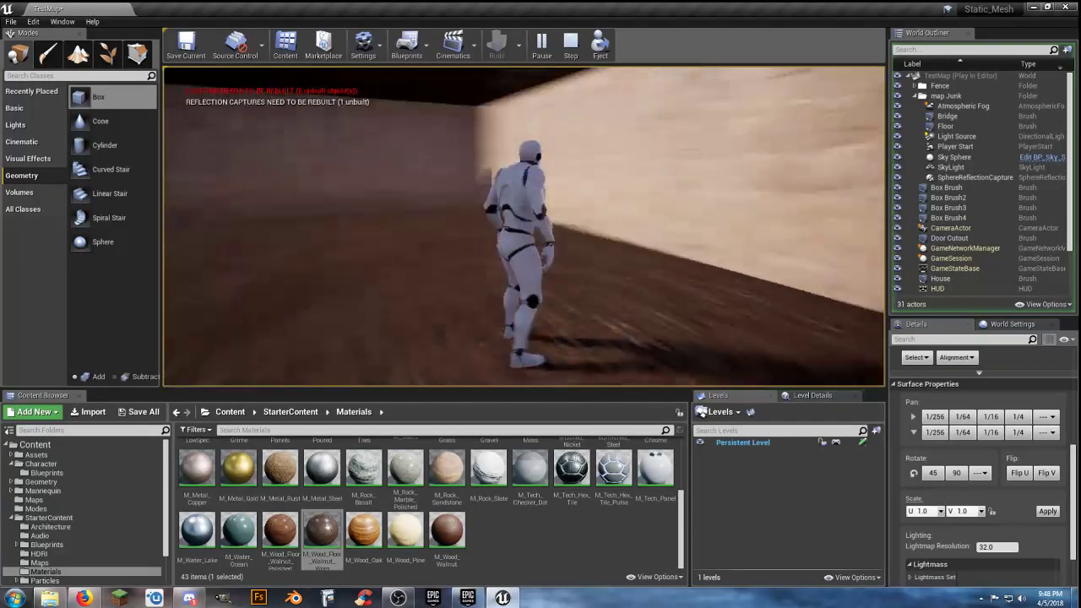
pyautogui.press('Escape')
# Step: Select the window brushes Box Brush through Box Brush4 and duplicate all four together
pyautogui.moveTo(651, 116); pyautogui.dragTo(515, 97, button='right')
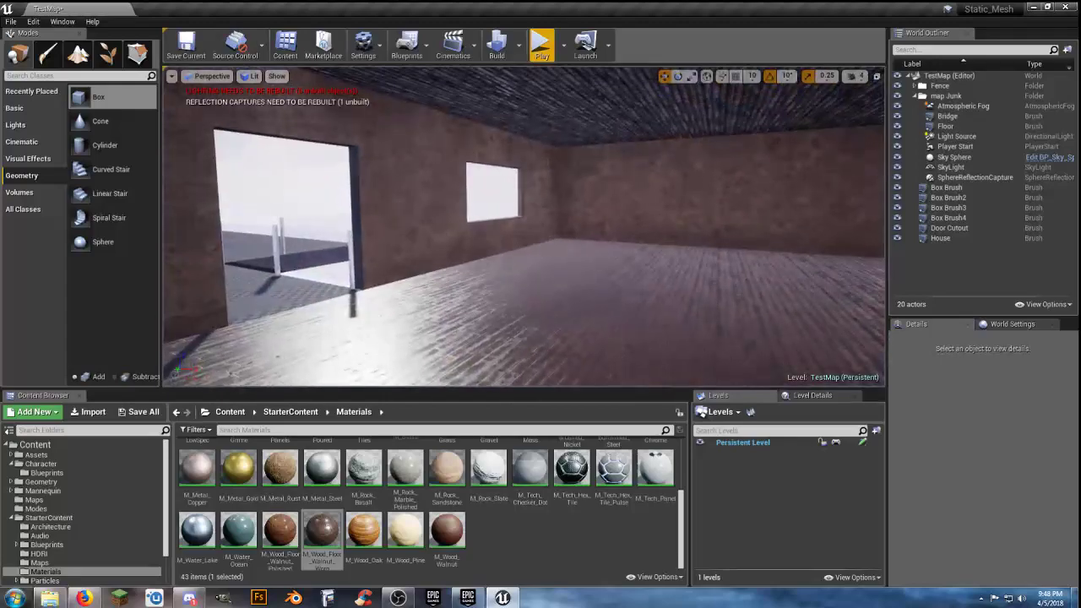
pyautogui.click(950, 187)
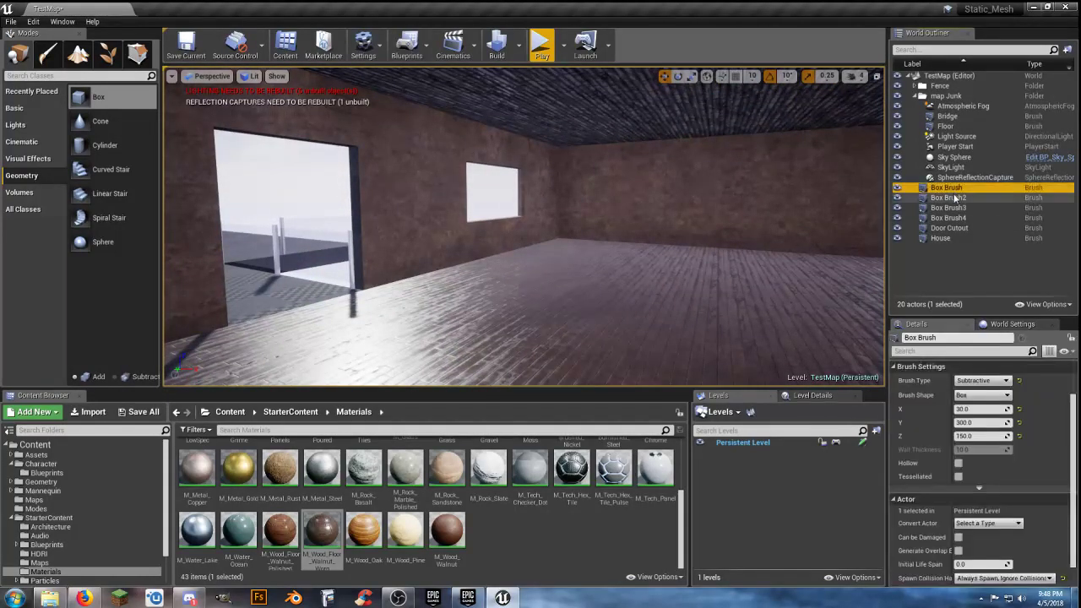
pyautogui.doubleClick(946, 188)
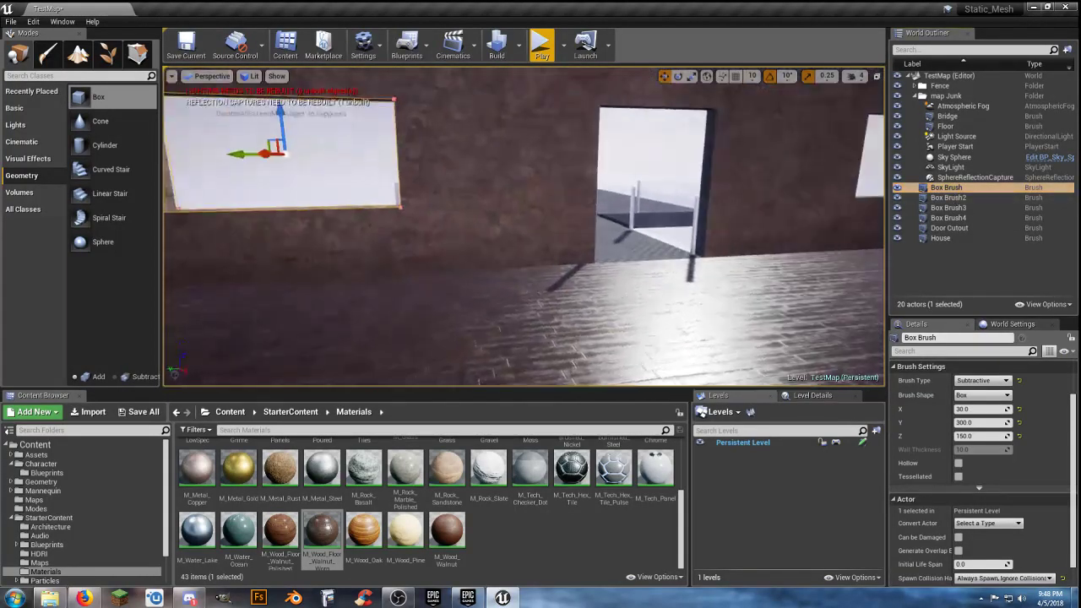
pyautogui.keyDown('shift'); pyautogui.click(948, 218); pyautogui.keyUp('shift')
pyautogui.moveTo(718, 241); pyautogui.dragTo(841, 224, button='right')
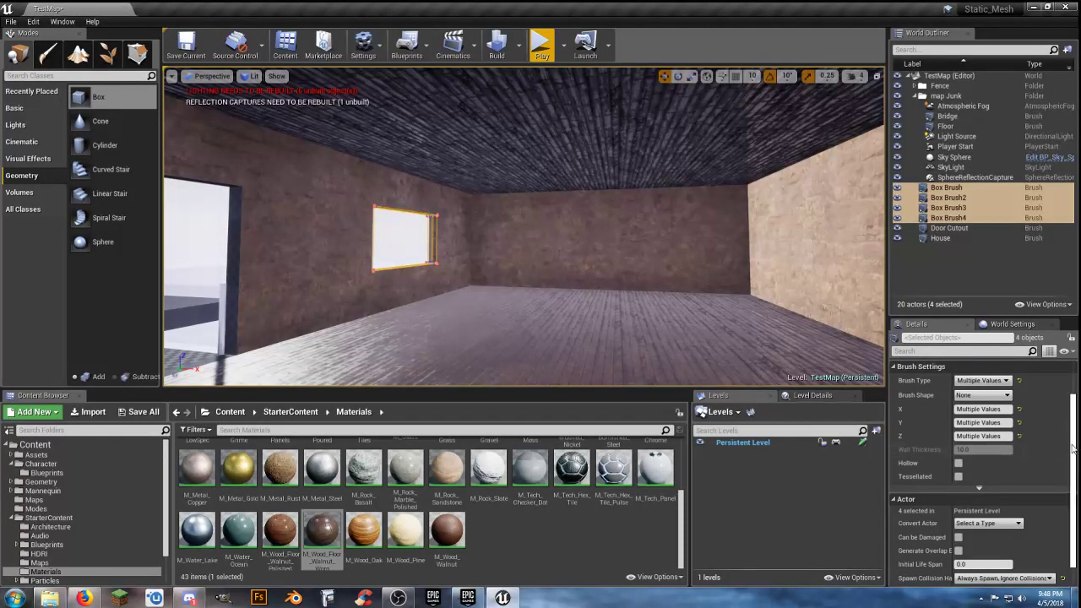
pyautogui.scroll(2, 1068, 447)
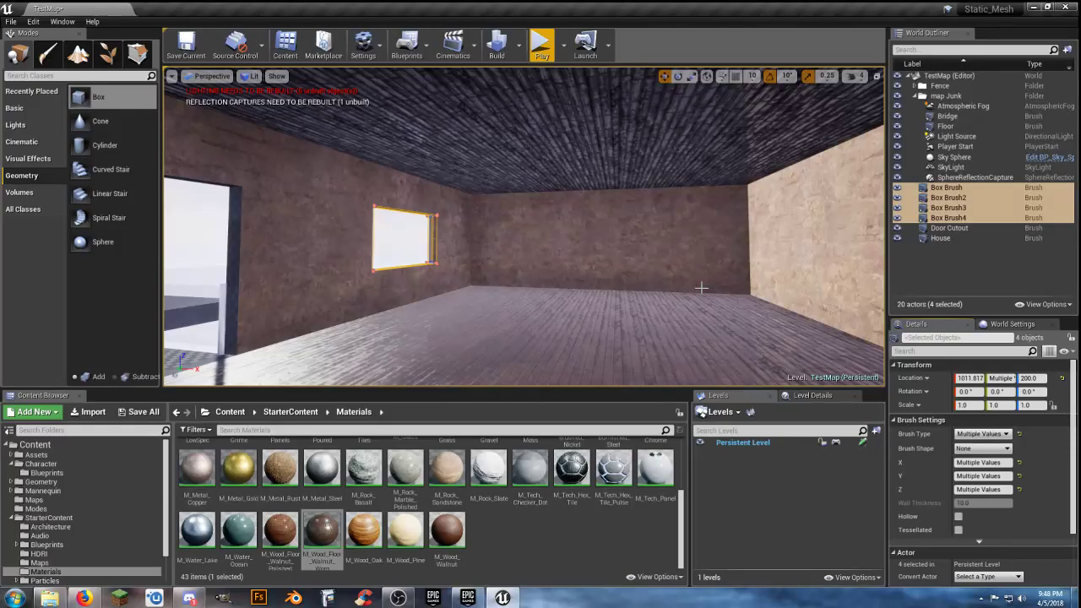
pyautogui.hotkey('ctrl', 'w')
pyautogui.press('f')
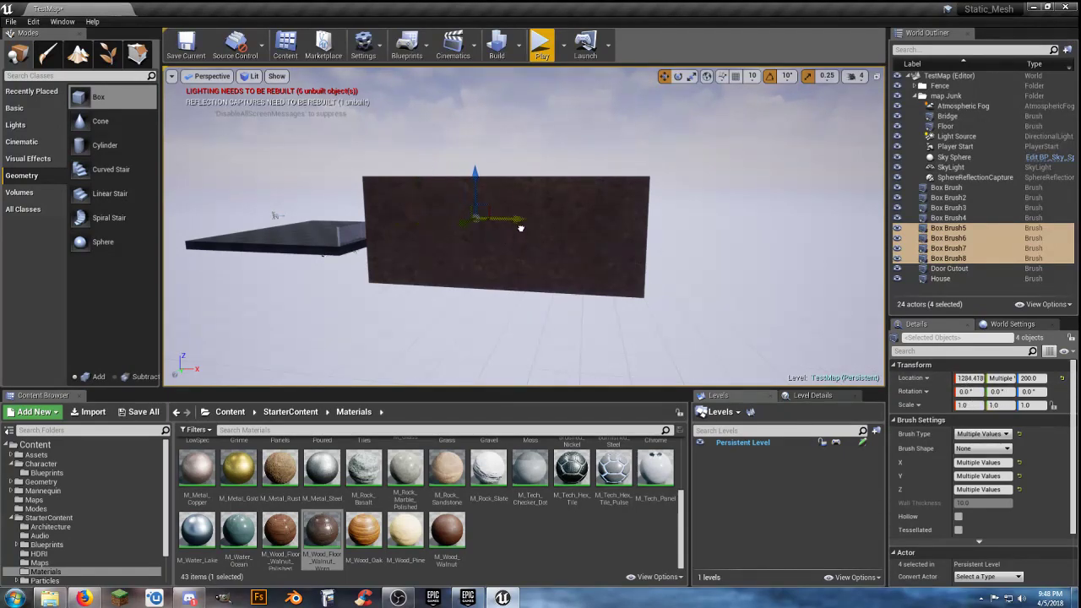
# Step: Move the four duplicated window brushes along the X axis into the house's back wall, at X about 1986
pyautogui.press('w')
pyautogui.moveTo(688, 245); pyautogui.dragTo(786, 245, button='right')
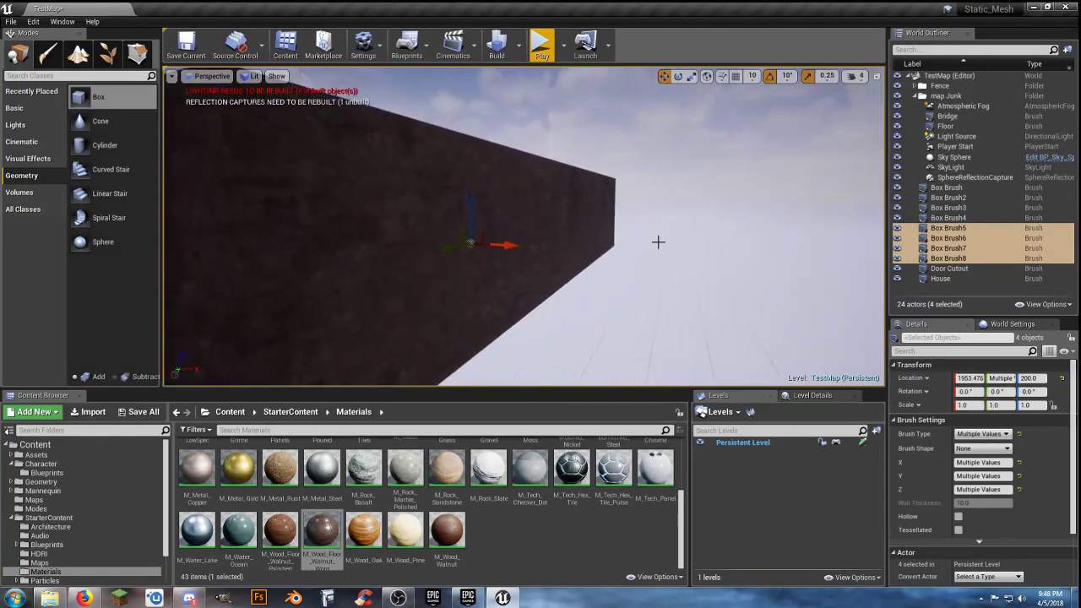
pyautogui.moveTo(533, 246); pyautogui.dragTo(534, 249)
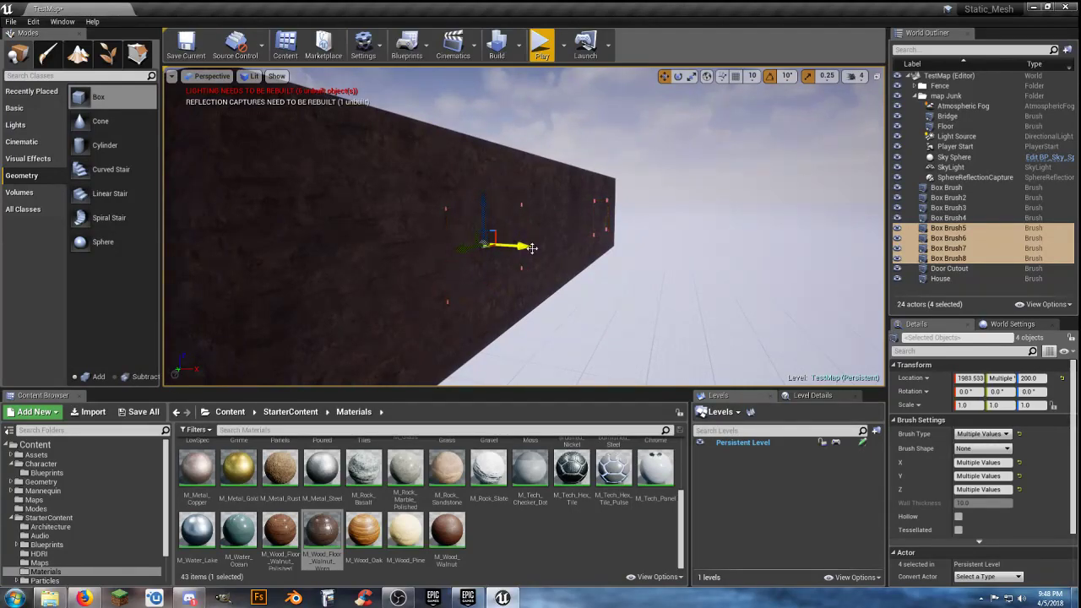
pyautogui.press('w')
pyautogui.moveTo(554, 240)
pyautogui.mouseDown(button='right')
pyautogui.moveTo(541, 246)
pyautogui.moveTo(554, 241)
pyautogui.mouseUp(button='right')
pyautogui.moveTo(550, 241); pyautogui.dragTo(552, 241)
pyautogui.moveTo(620, 258)
pyautogui.mouseDown(button='right')
pyautogui.moveTo(630, 255)
pyautogui.moveTo(601, 259)
pyautogui.moveTo(620, 258)
pyautogui.mouseUp(button='right')
pyautogui.press('w')
pyautogui.moveTo(554, 112); pyautogui.dragTo(554, 113, button='right')
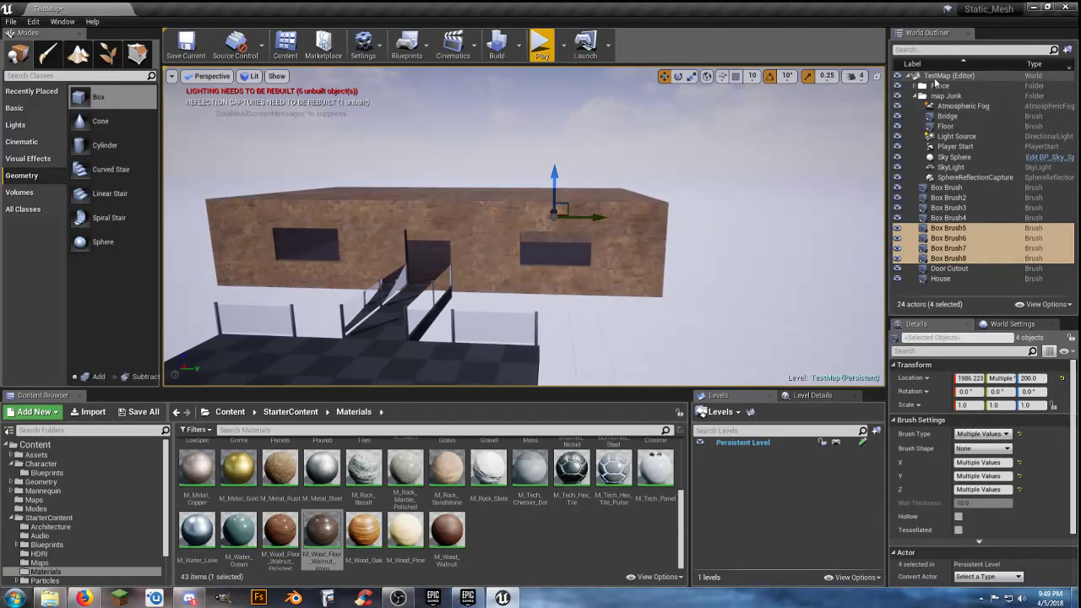
# Step: Create a level folder named House for organizing the brush actors
pyautogui.click(934, 78)
pyautogui.click(945, 187)
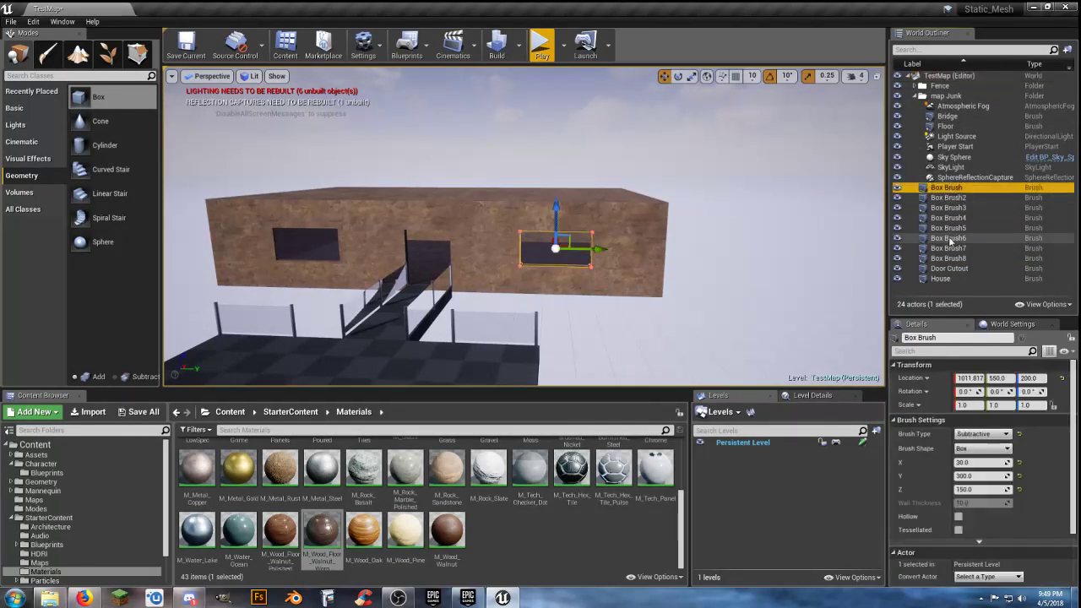
pyautogui.rightClick(950, 77)
pyautogui.click(979, 82)
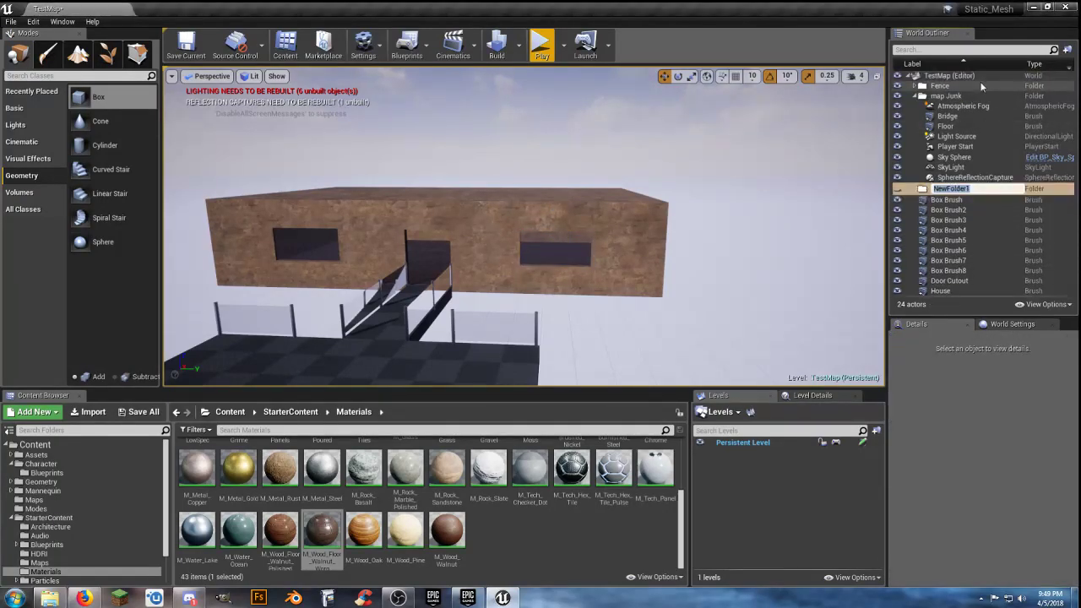
pyautogui.write('House')
pyautogui.press('Return')
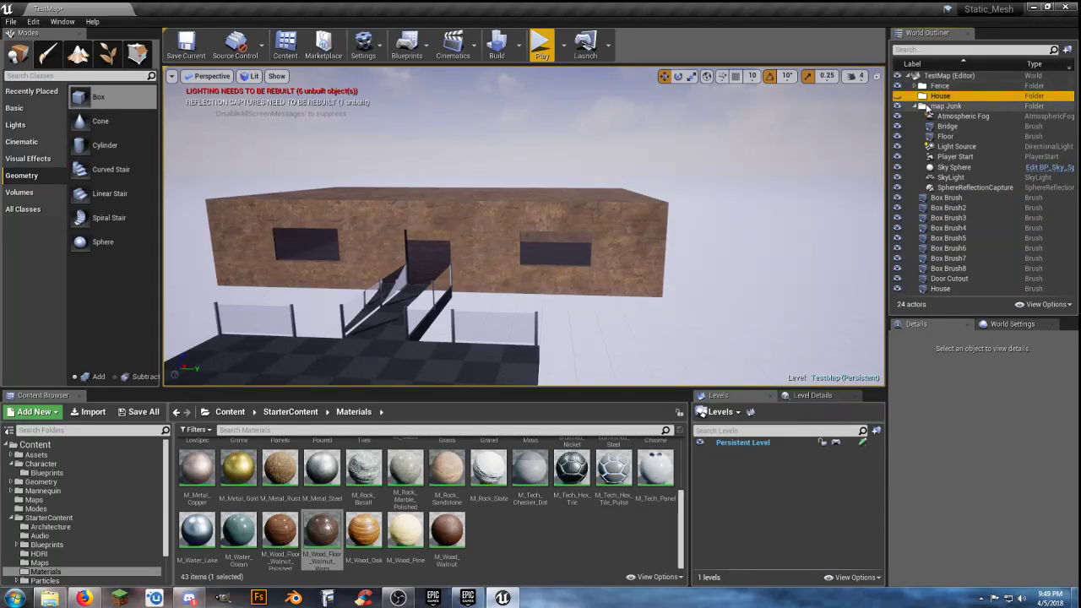
# Step: Move the eight box brushes, the Door Cutout brush and the House brush into the House folder and save all modified content
pyautogui.click(921, 106)
pyautogui.click(946, 116)
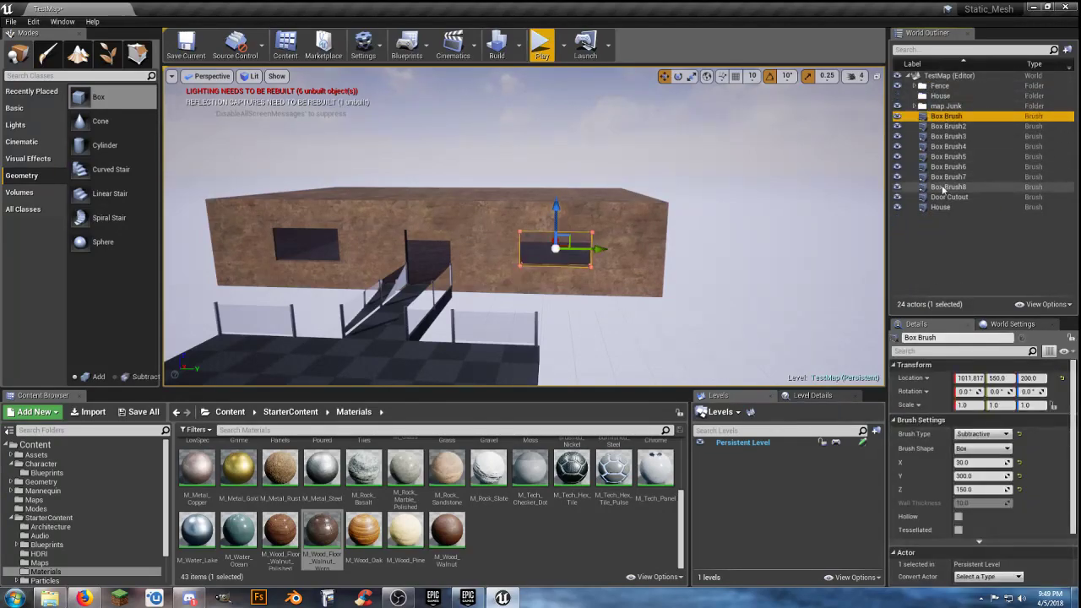
pyautogui.keyDown('shift'); pyautogui.click(942, 208); pyautogui.keyUp('shift')
pyautogui.moveTo(959, 125); pyautogui.dragTo(948, 98)
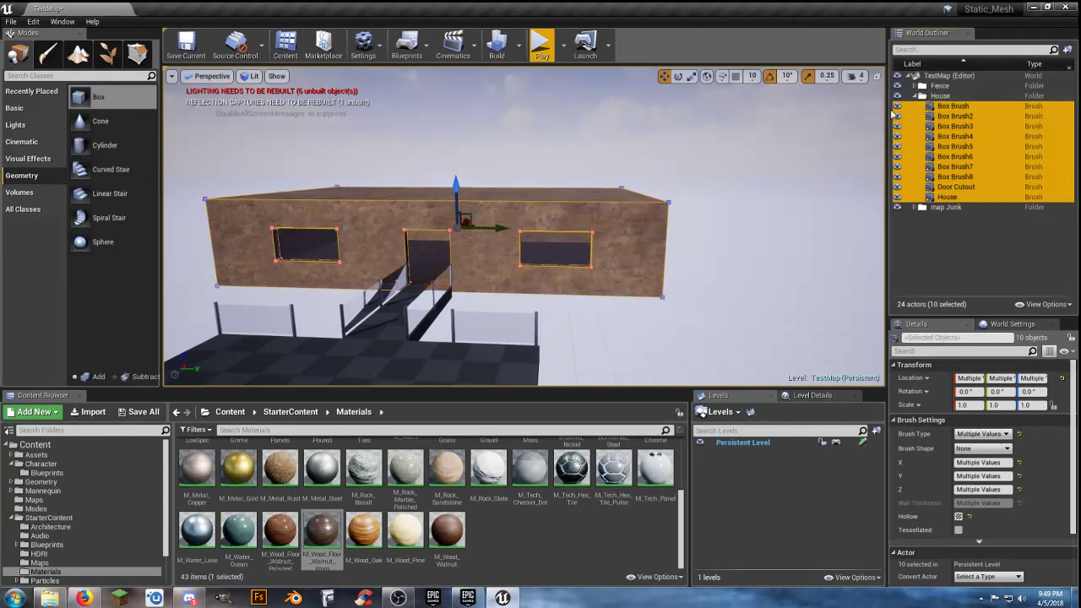
pyautogui.click(942, 96)
pyautogui.click(744, 242)
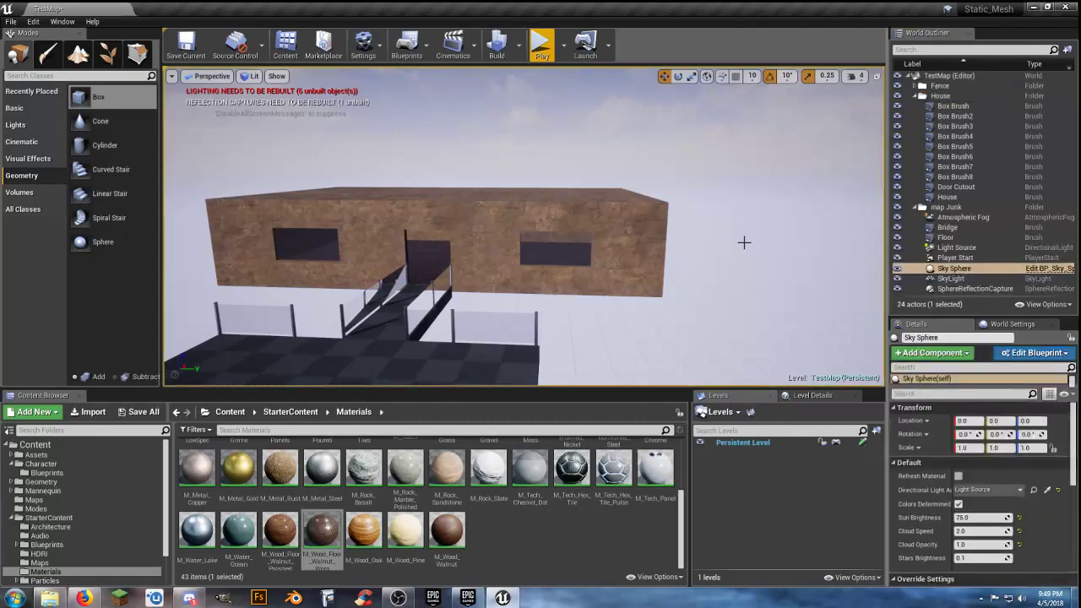
pyautogui.click(139, 412)
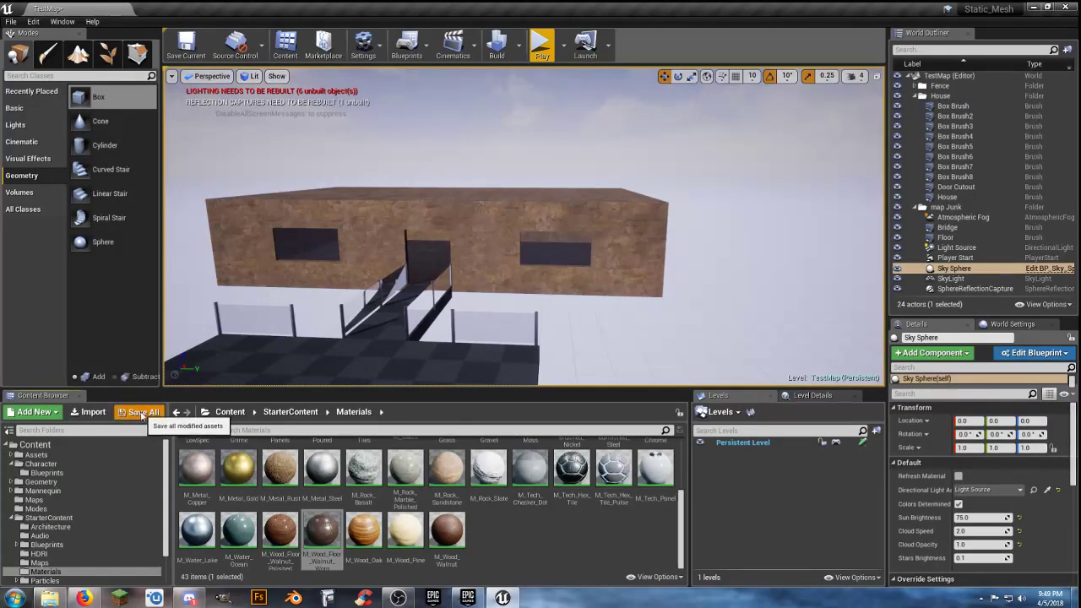
pyautogui.click(639, 403)
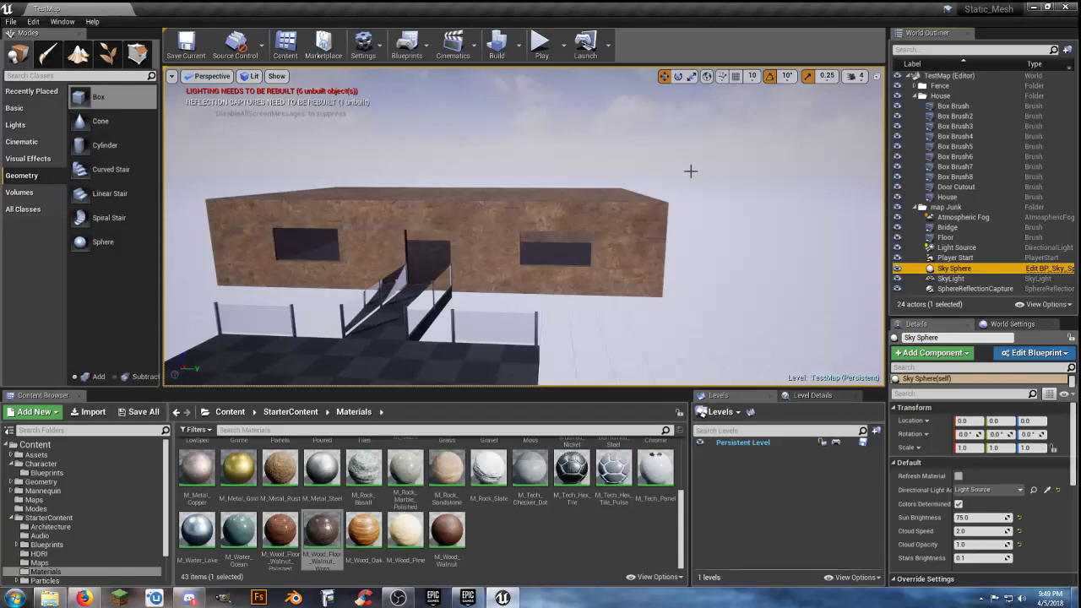
# Step: Collapse the map Junk folder and select all ten brushes in the House folder
pyautogui.click(922, 206)
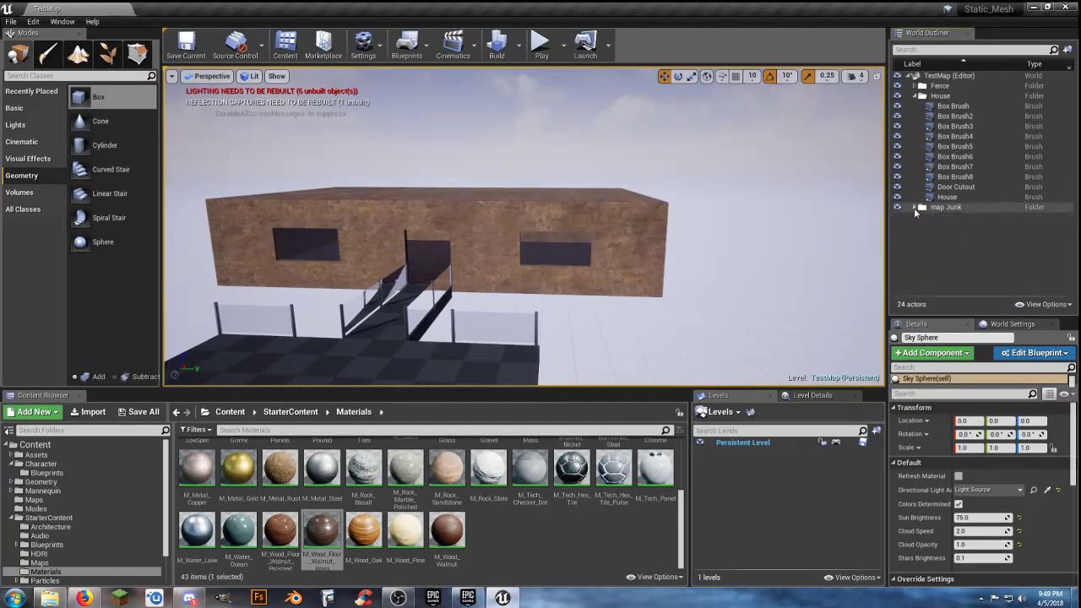
pyautogui.click(952, 106)
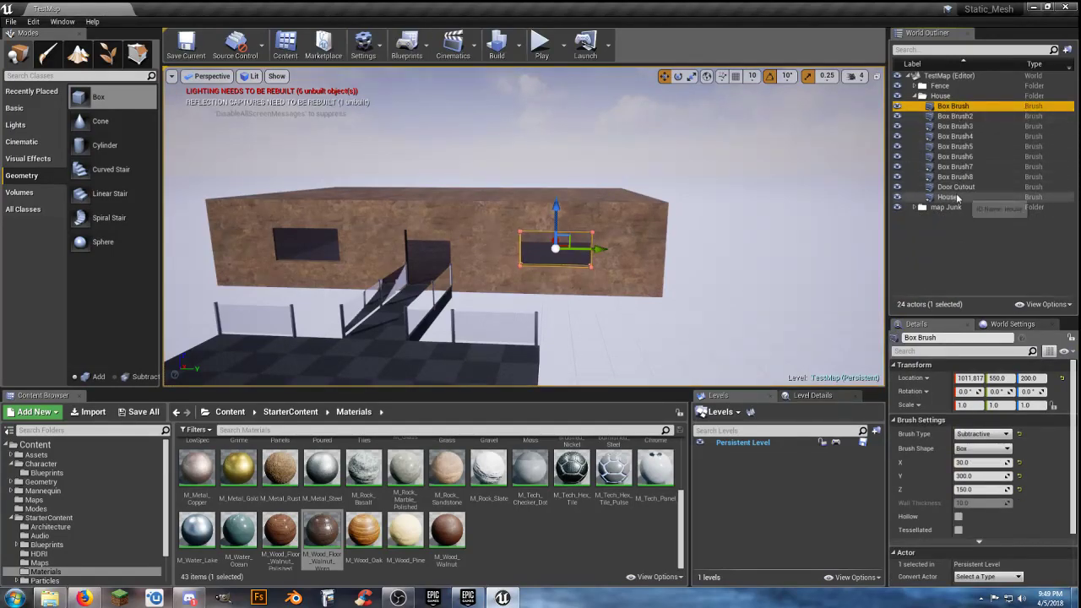
pyautogui.keyDown('shift'); pyautogui.click(957, 199); pyautogui.keyUp('shift')
pyautogui.press('w')
pyautogui.moveTo(670, 302)
pyautogui.mouseDown(button='right')
pyautogui.moveTo(498, 301)
pyautogui.moveTo(669, 317)
pyautogui.mouseUp(button='right')
pyautogui.press('d')
pyautogui.press('s')
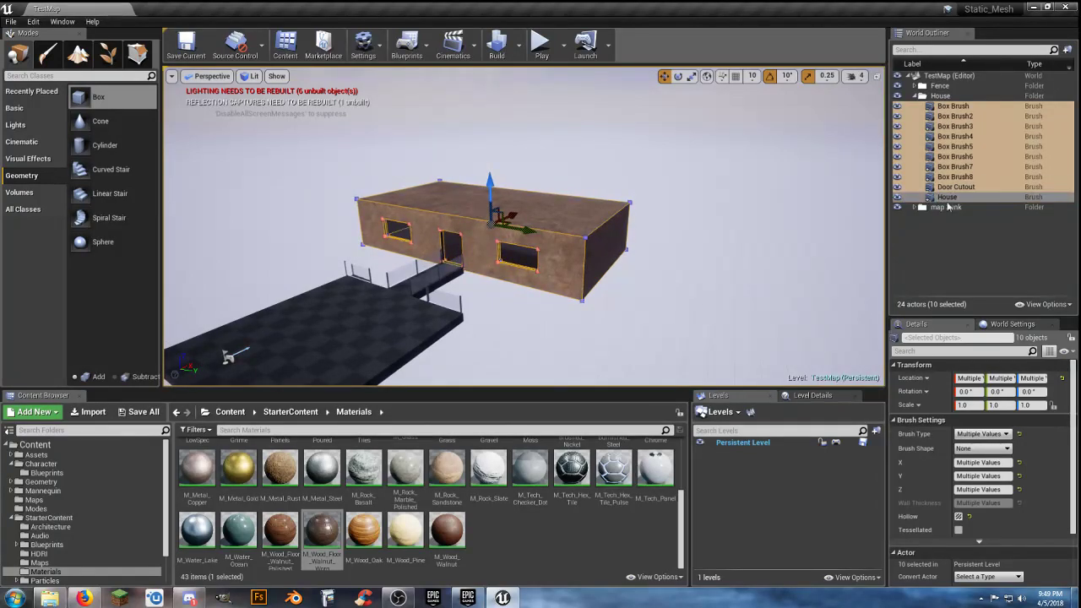
# Step: Expand the advanced brush settings of the selected house brushes to reach the Create Static Mesh option
pyautogui.rightClick(946, 197)
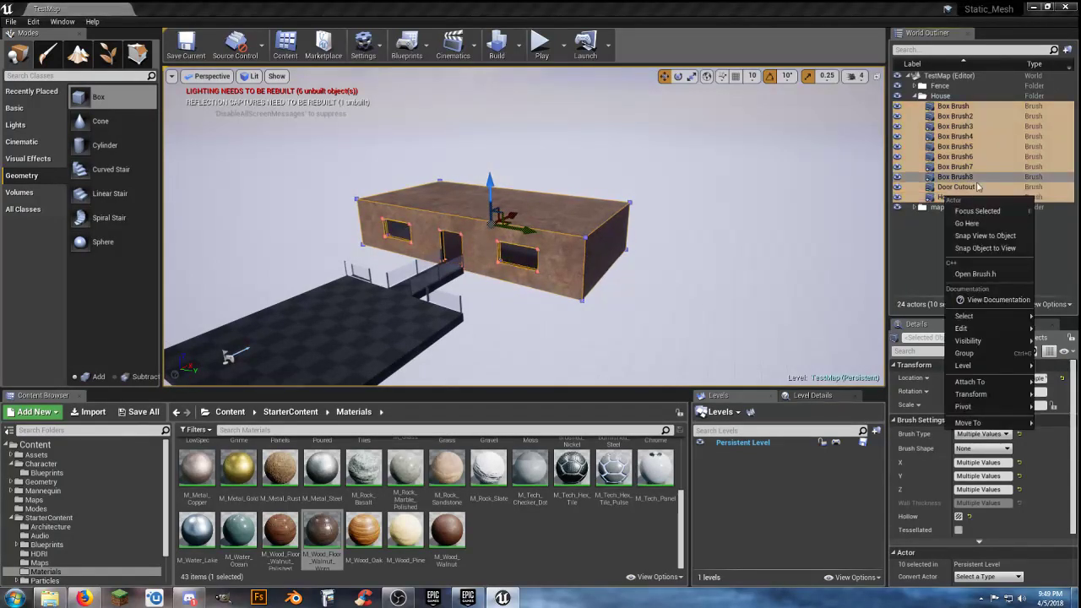
pyautogui.moveTo(967, 316)
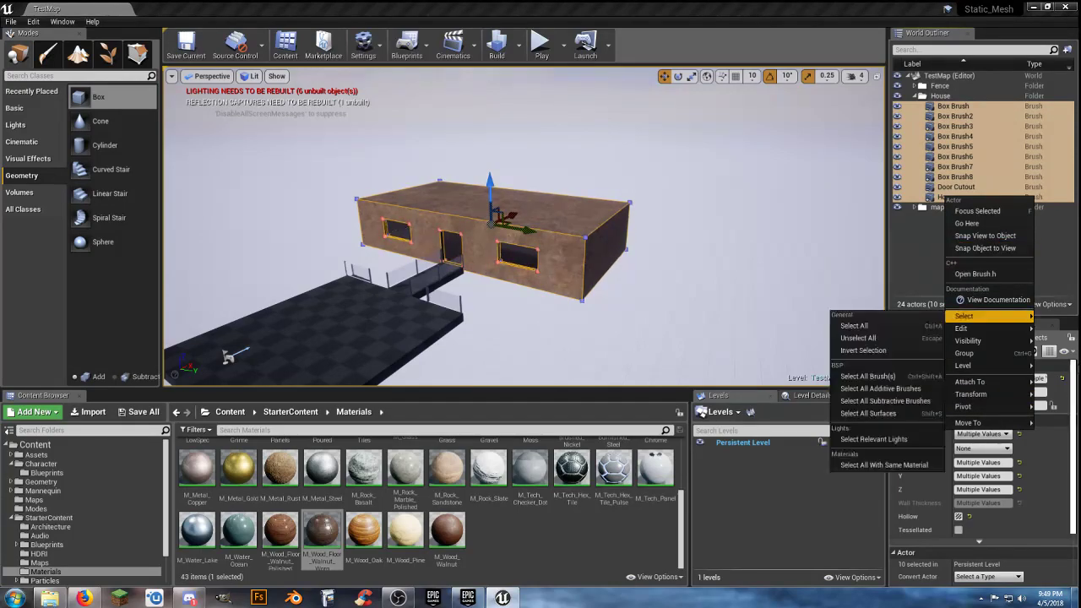
pyautogui.moveTo(1074, 392); pyautogui.dragTo(1072, 474)
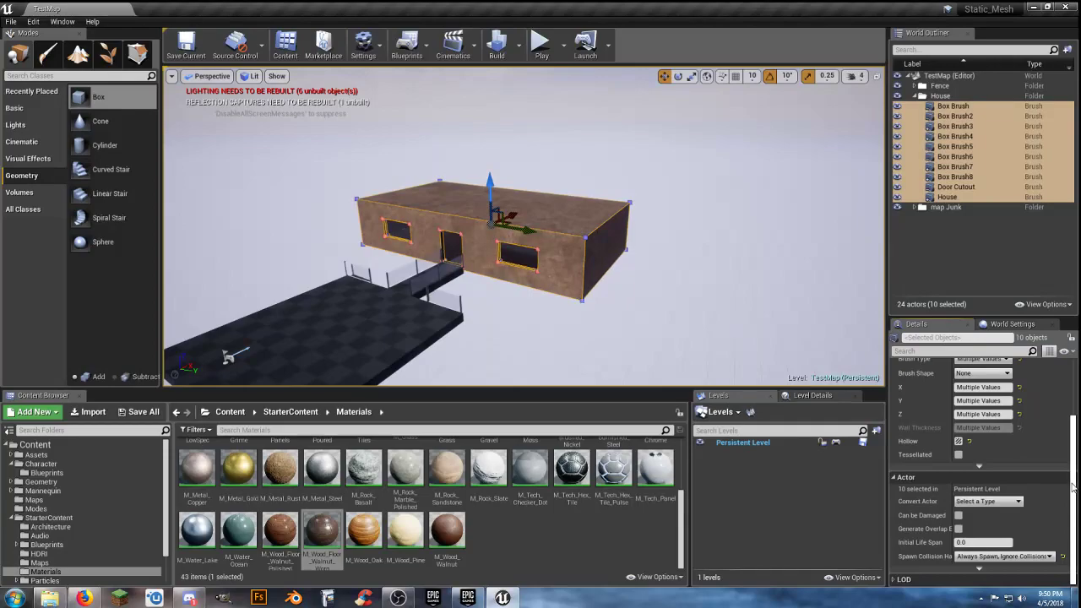
pyautogui.click(980, 466)
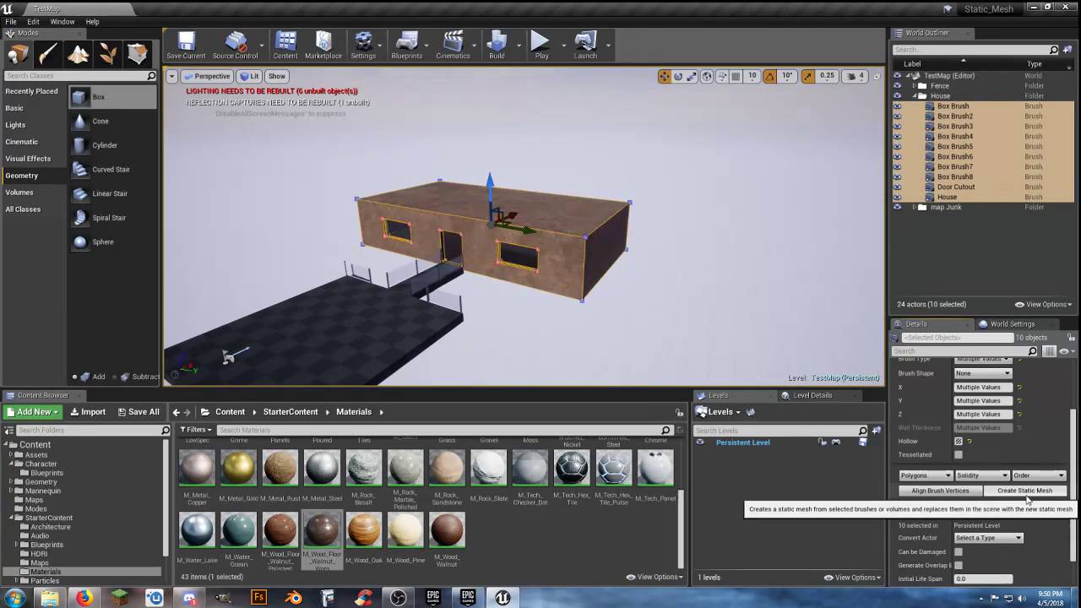
pyautogui.moveTo(1072, 478); pyautogui.dragTo(1070, 507)
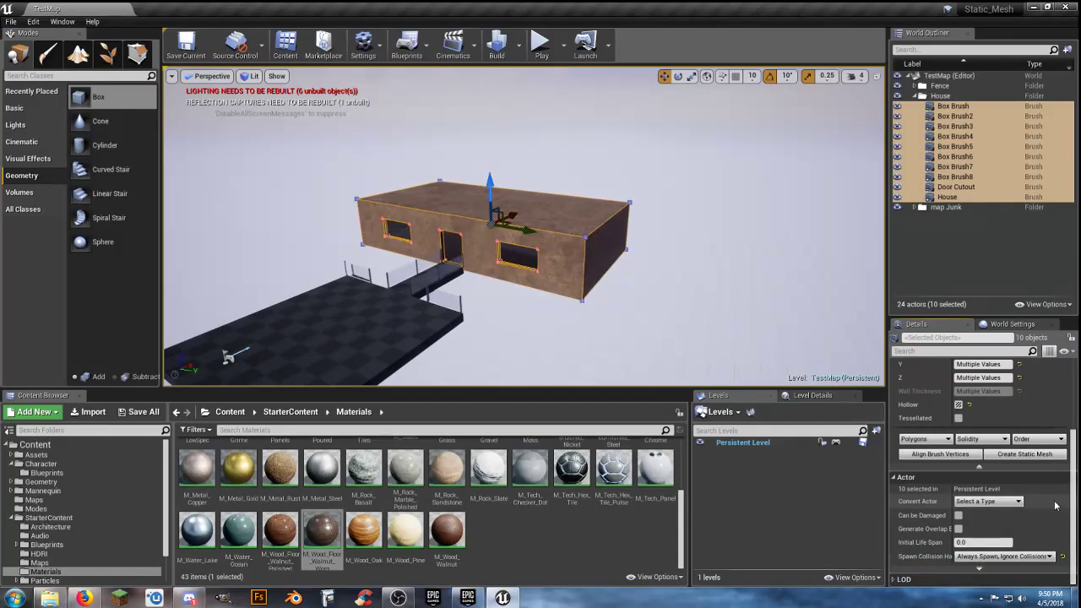
pyautogui.click(1022, 456)
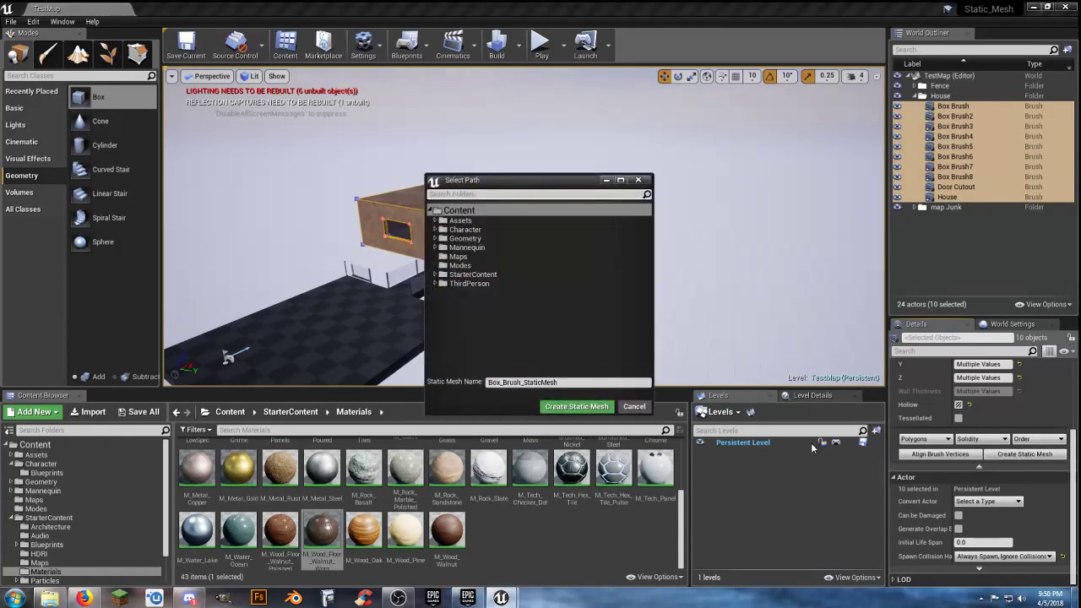
pyautogui.click(435, 221)
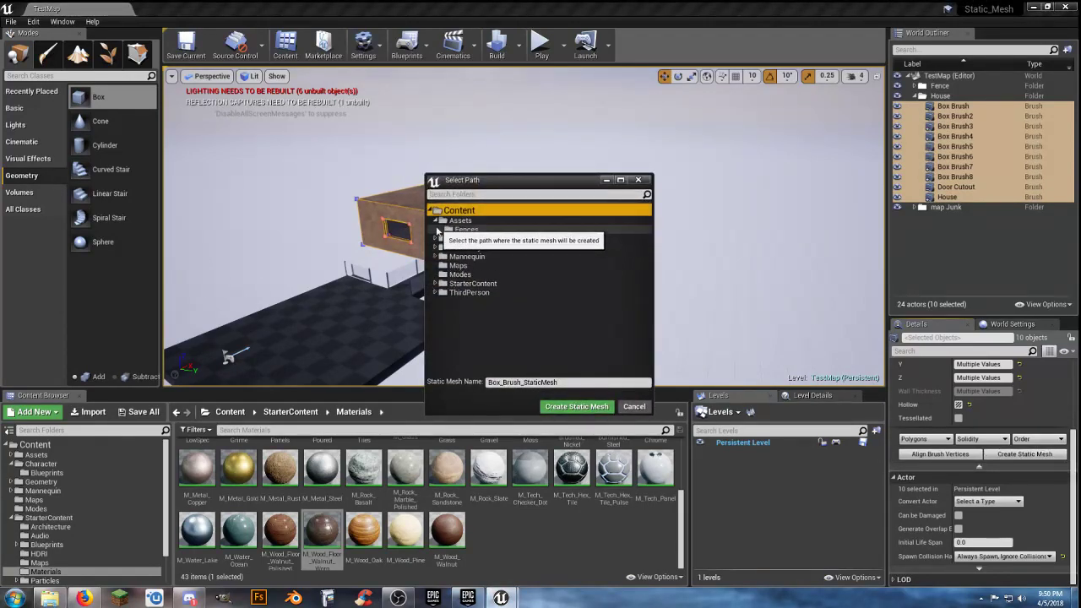
pyautogui.click(576, 406)
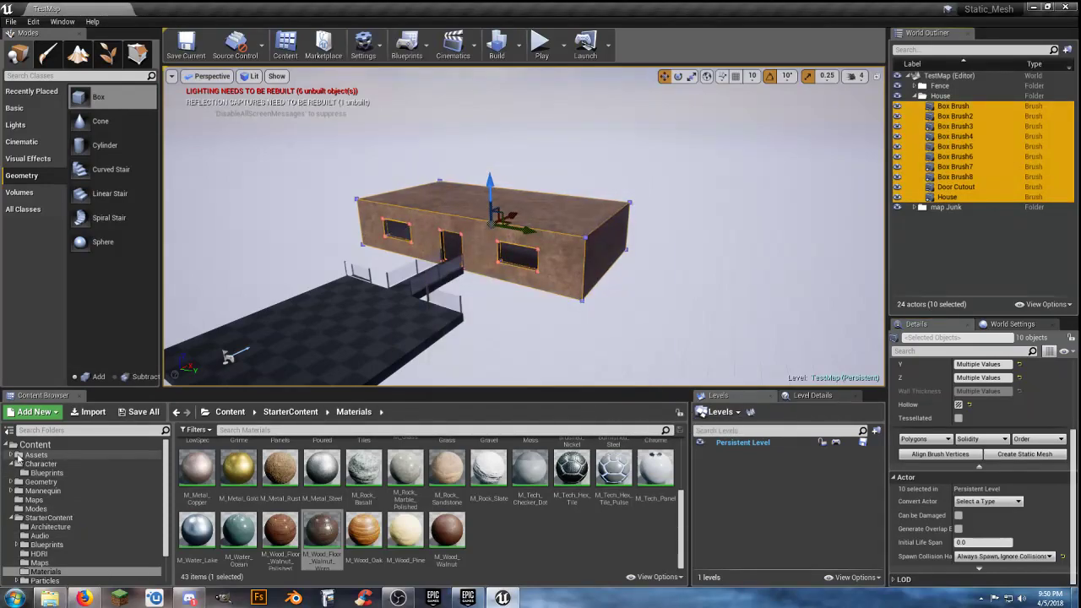
# Step: Create a content folder named Houses inside Assets and open it
pyautogui.click(12, 456)
pyautogui.click(34, 456)
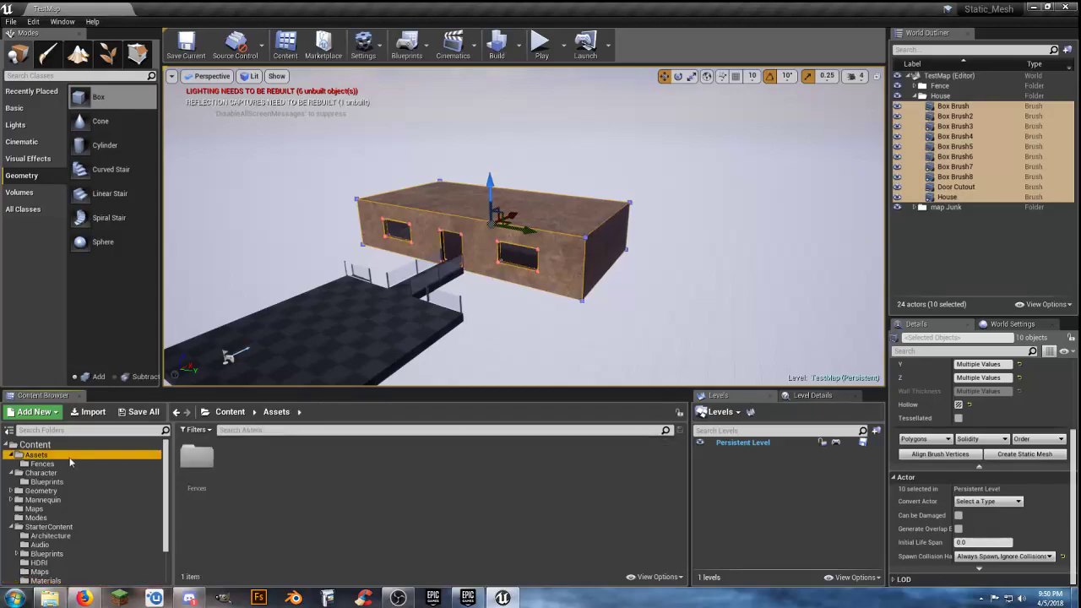
pyautogui.rightClick(319, 466)
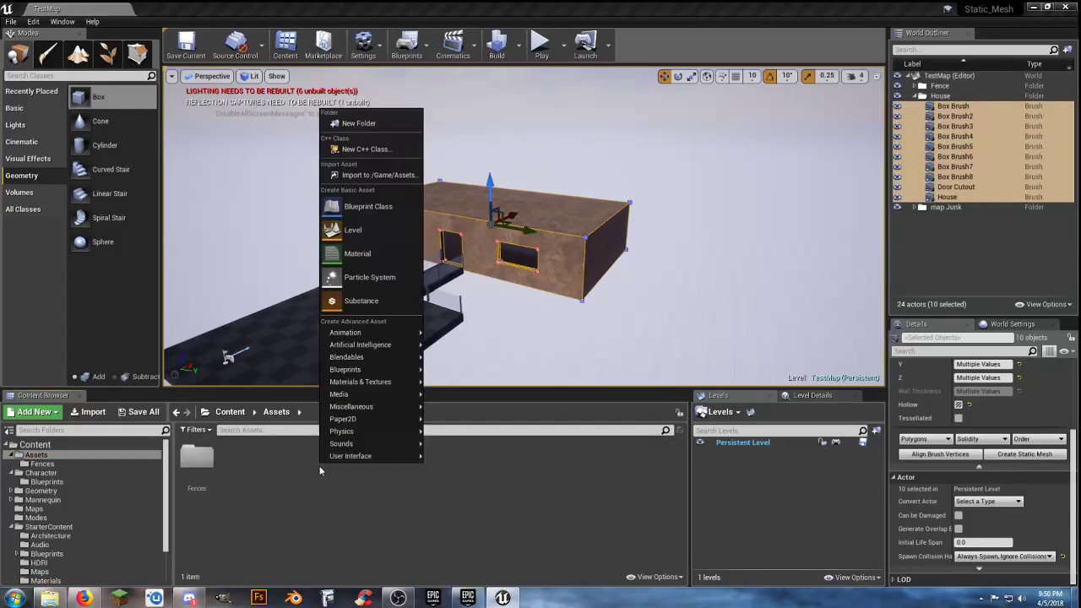
pyautogui.click(376, 124)
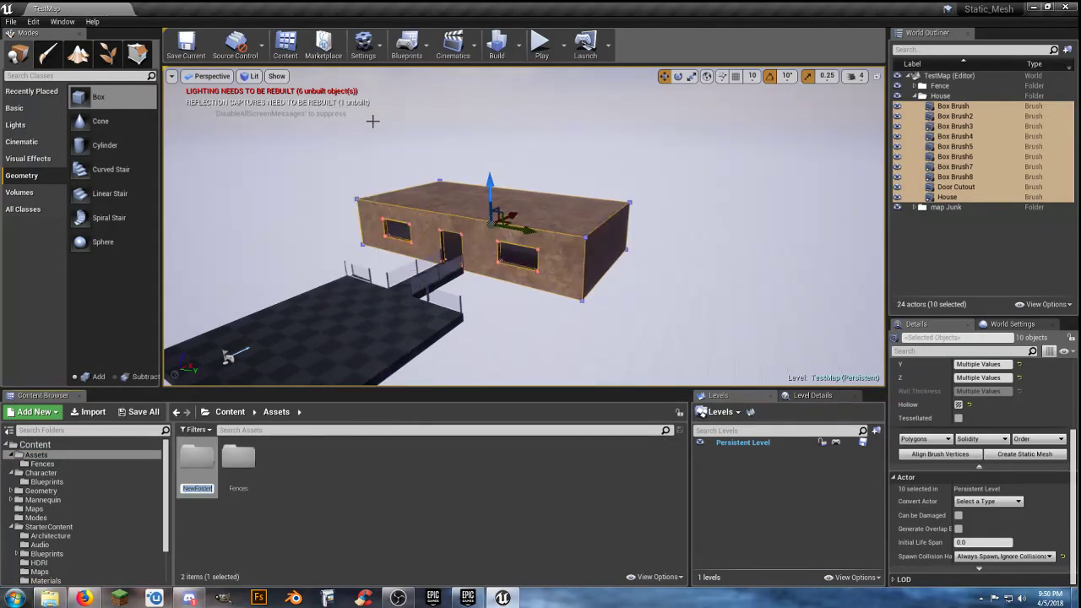
pyautogui.write('Houses')
pyautogui.press('Return')
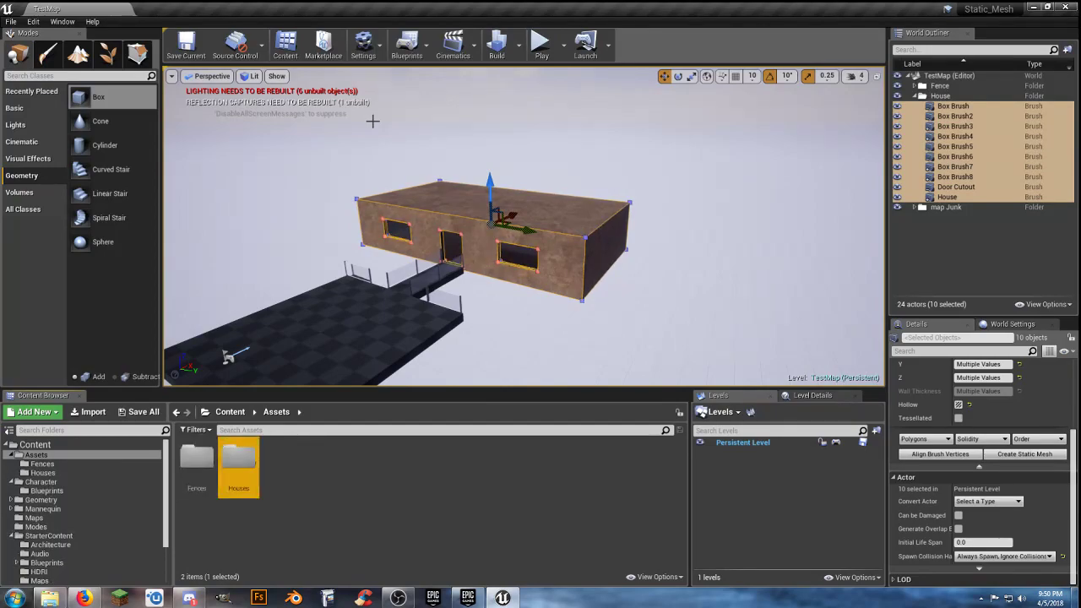
pyautogui.press('Return')
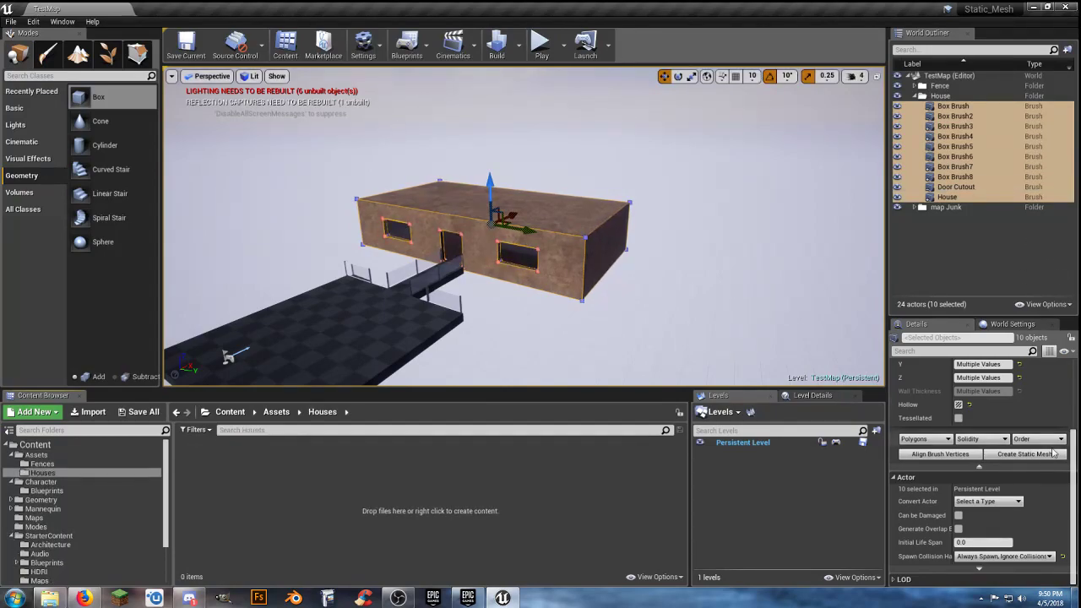
# Step: Create a static mesh named House_01 from the selected house brushes in the Assets/Houses folder
pyautogui.click(1035, 456)
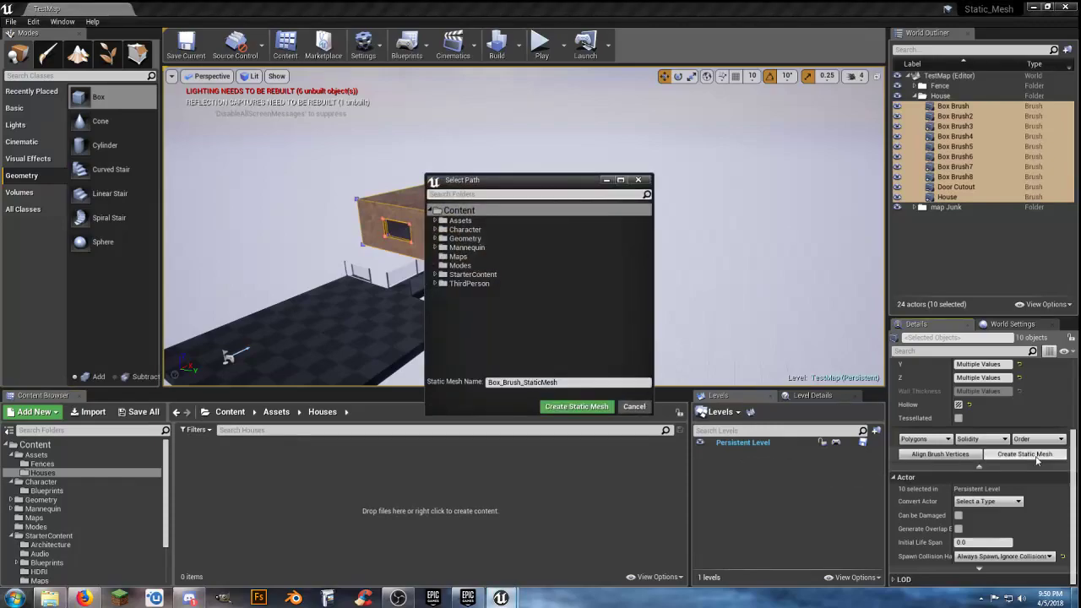
pyautogui.click(459, 211)
pyautogui.click(434, 220)
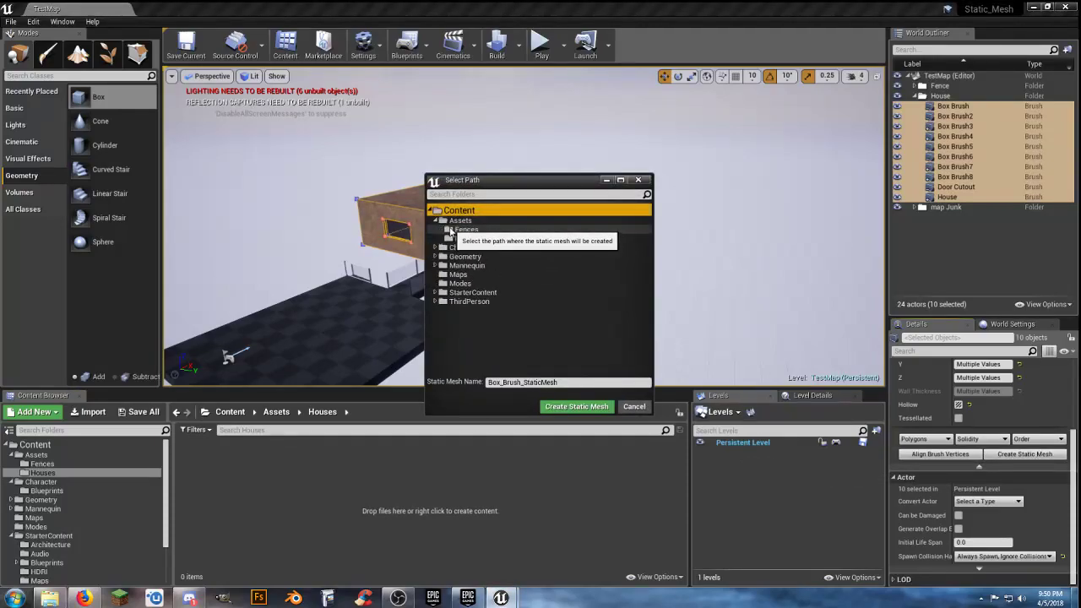
pyautogui.click(465, 238)
pyautogui.click(490, 383)
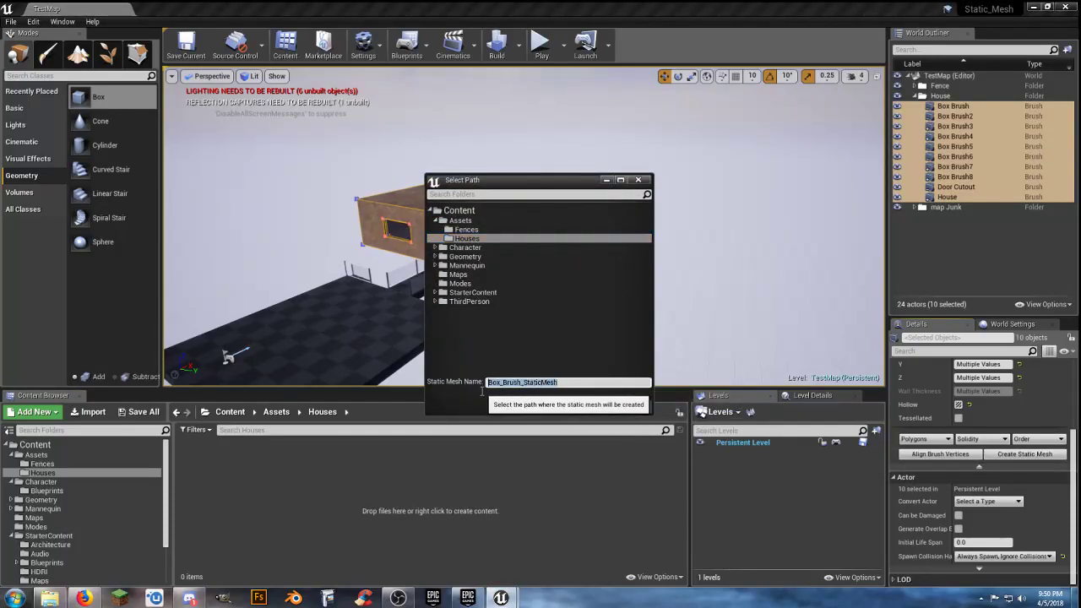
pyautogui.write('House')
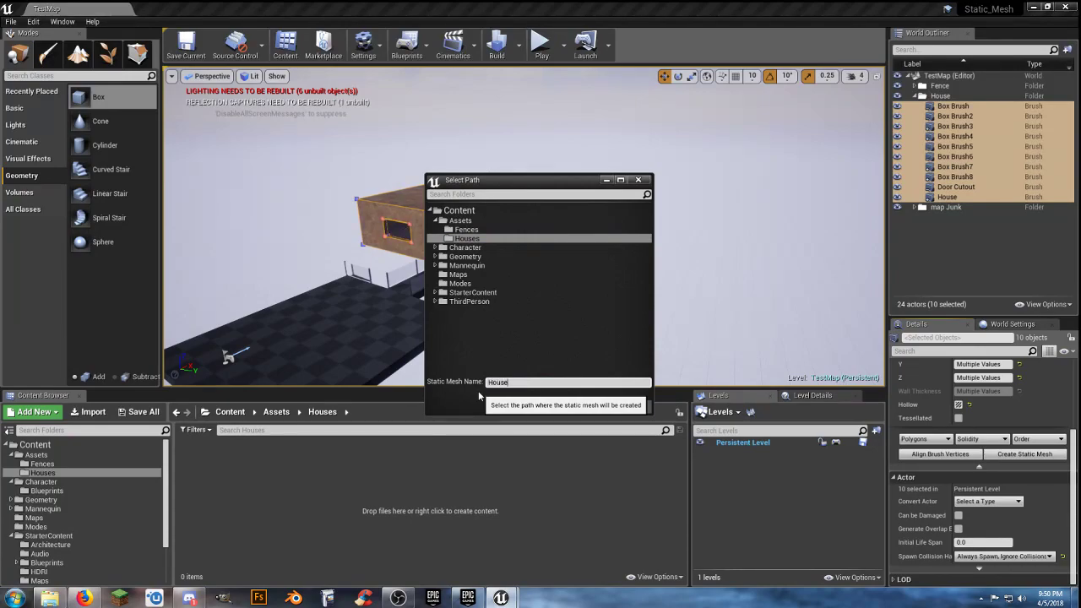
pyautogui.write('_01')
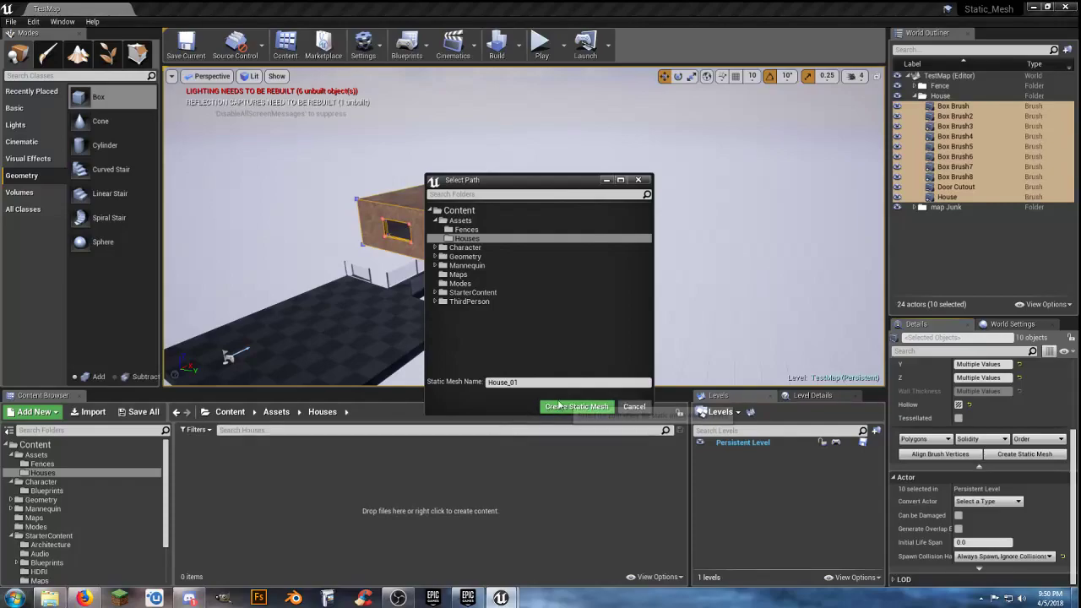
pyautogui.click(558, 403)
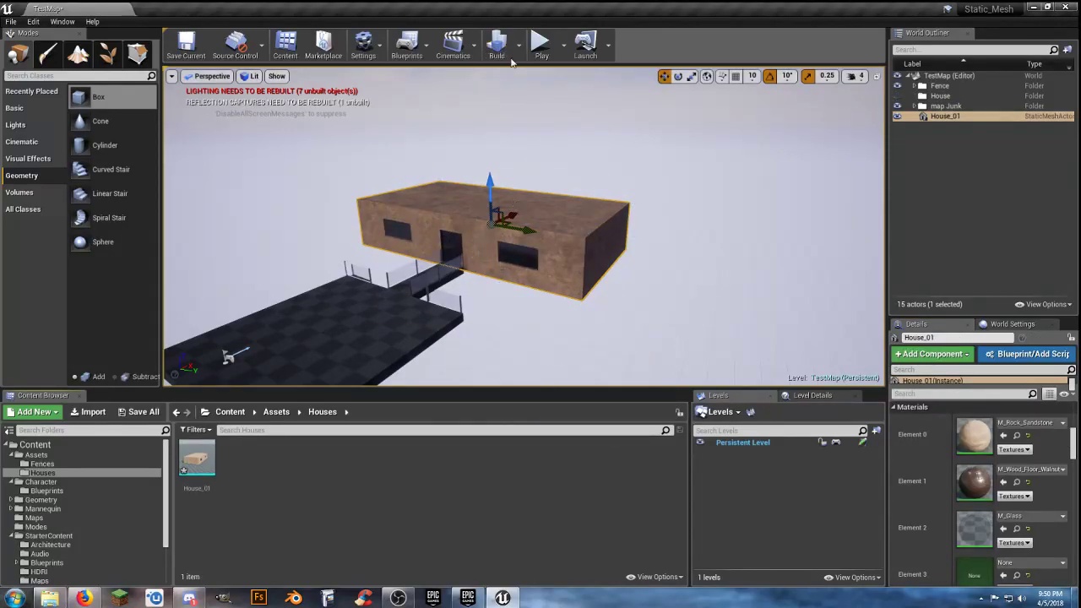
# Step: Play-test the level by running the character up the walkway to the house doorway, and end the session
pyautogui.press('w')
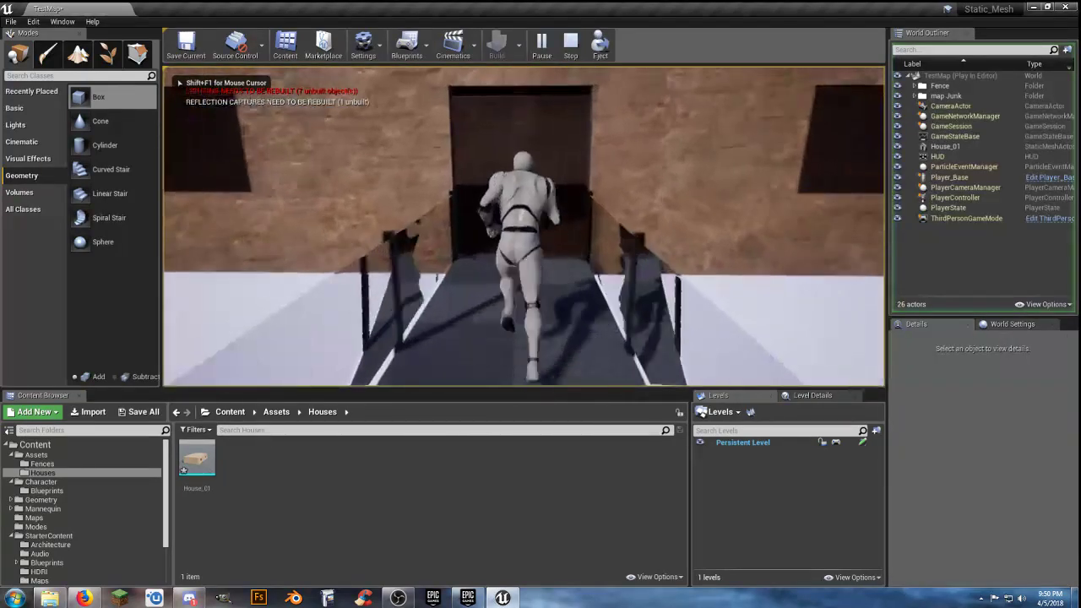
pyautogui.press('Escape')
pyautogui.moveTo(583, 197)
pyautogui.mouseDown(button='right')
pyautogui.moveTo(591, 338)
pyautogui.moveTo(668, 346)
pyautogui.moveTo(583, 196)
pyautogui.mouseUp(button='right')
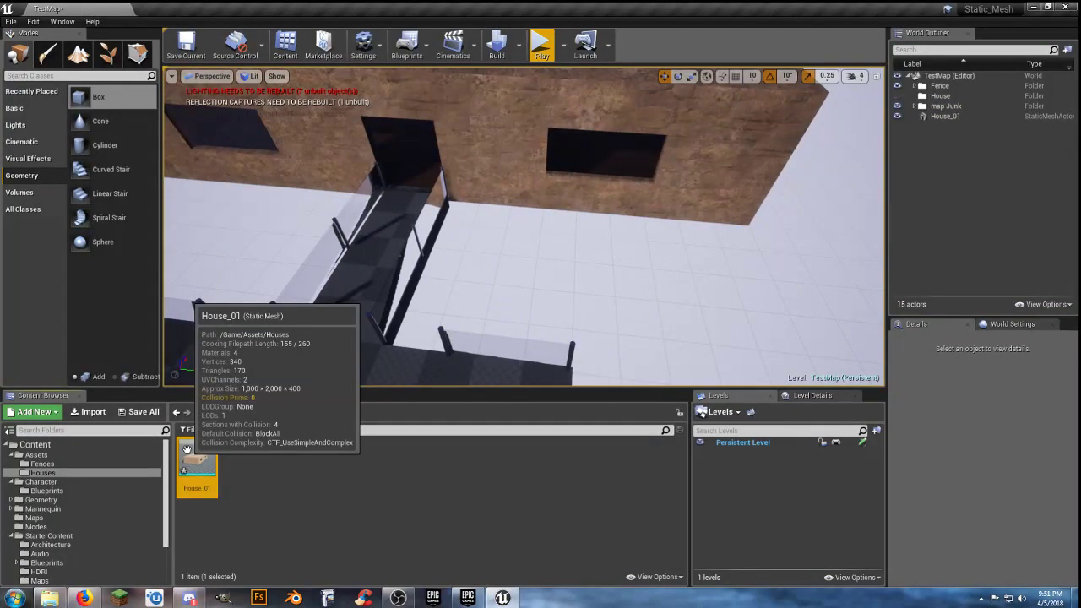
# Step: Open the House_01 mesh for editing and examine its simple and complex collision displays inside the house
pyautogui.doubleClick(195, 459)
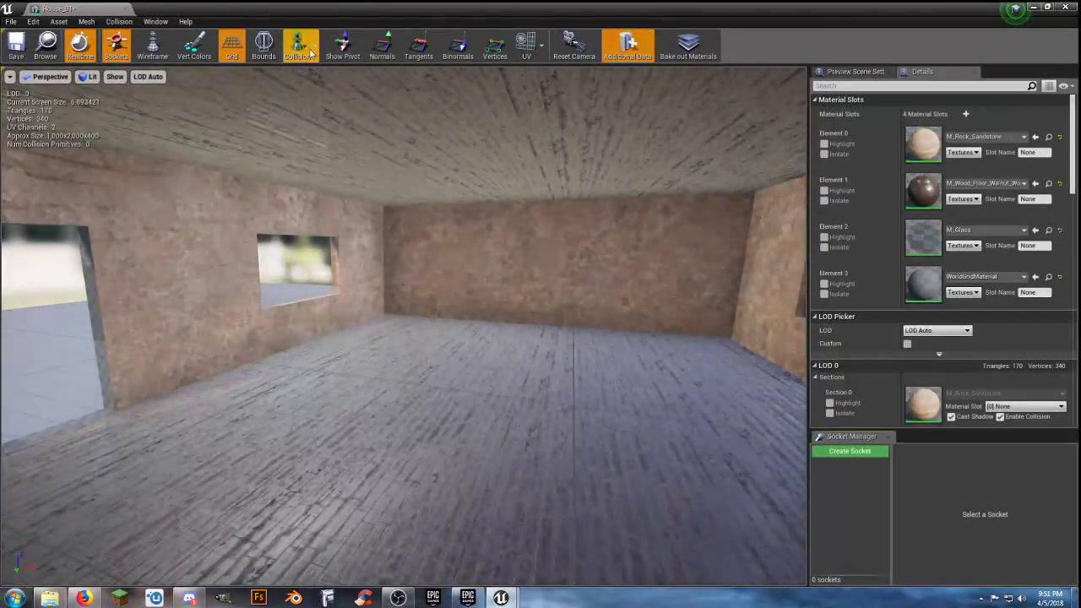
pyautogui.click(297, 46)
pyautogui.click(302, 77)
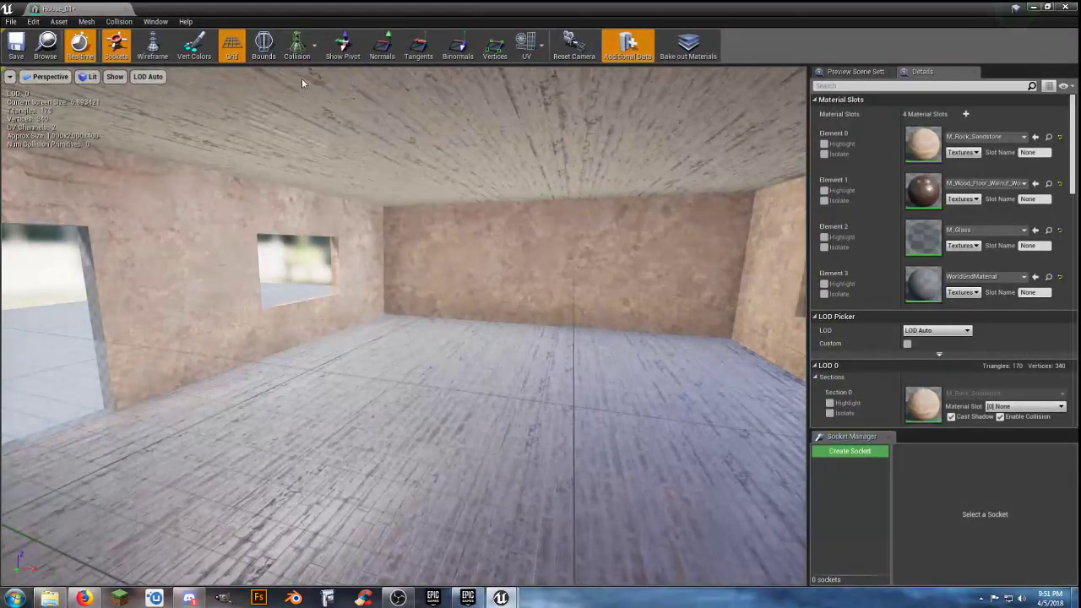
pyautogui.moveTo(382, 133); pyautogui.dragTo(381, 132, button='right')
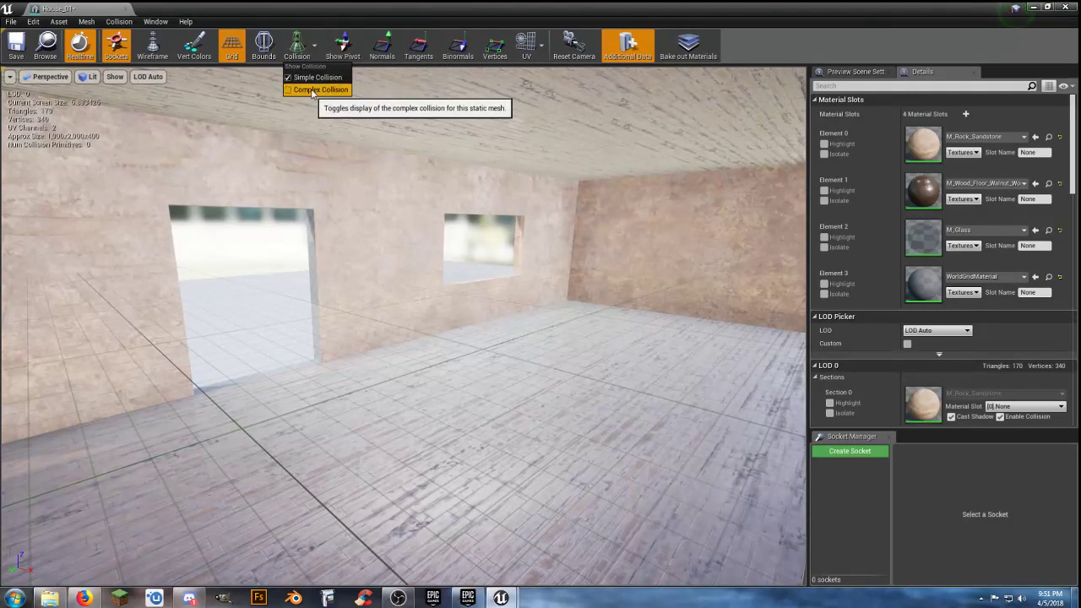
pyautogui.click(313, 91)
pyautogui.moveTo(406, 229); pyautogui.dragTo(611, 169, button='right')
pyautogui.moveTo(726, 221); pyautogui.dragTo(287, 133)
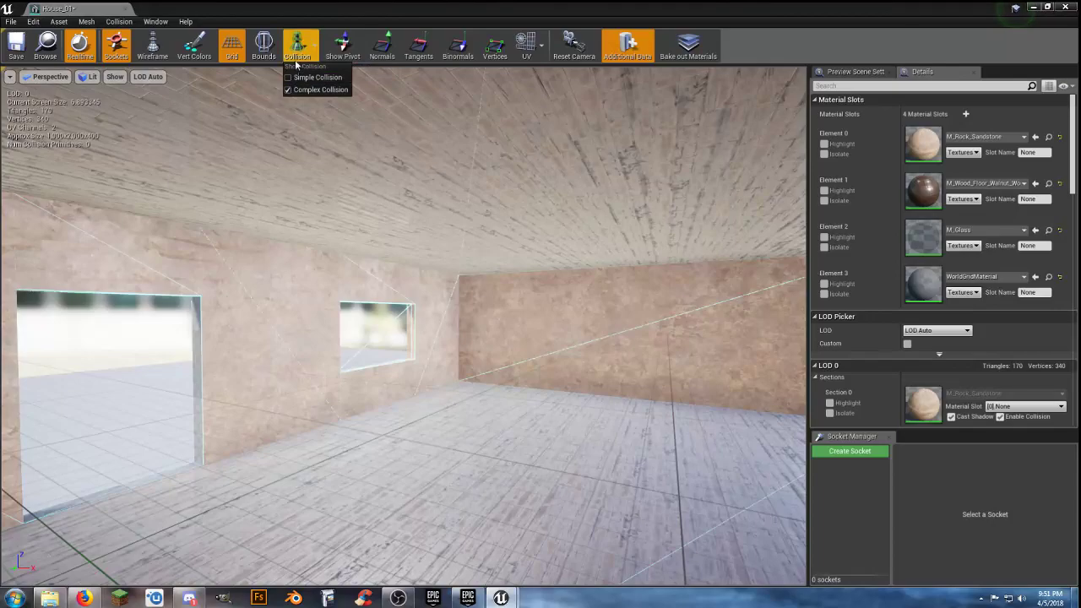
pyautogui.click(287, 90)
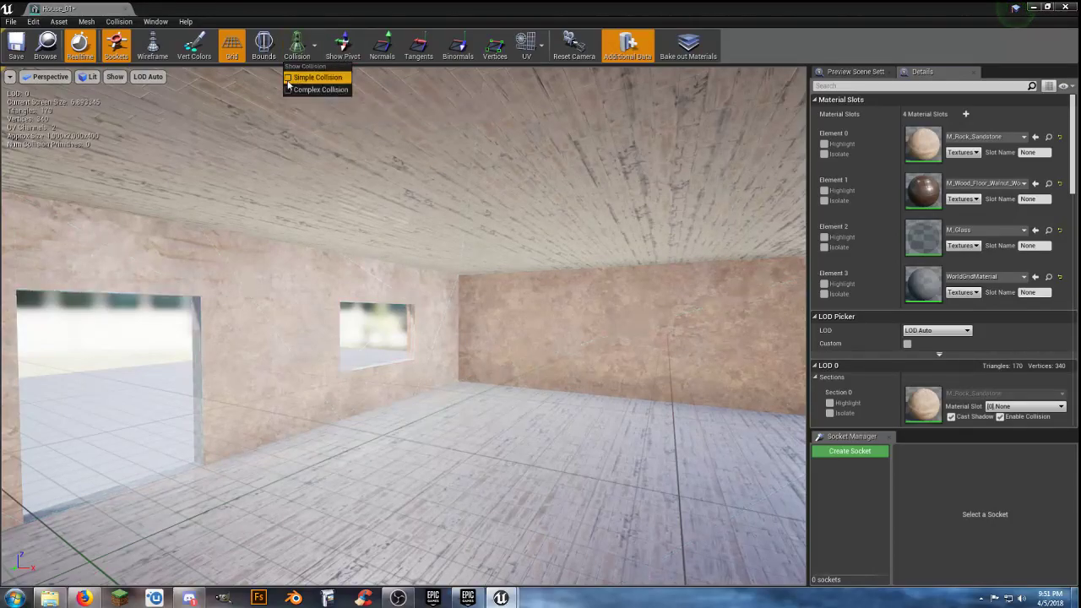
# Step: Add a 26DOP simplified collision to House_01, save the mesh and inspect its simple collision from outside
pyautogui.click(126, 23)
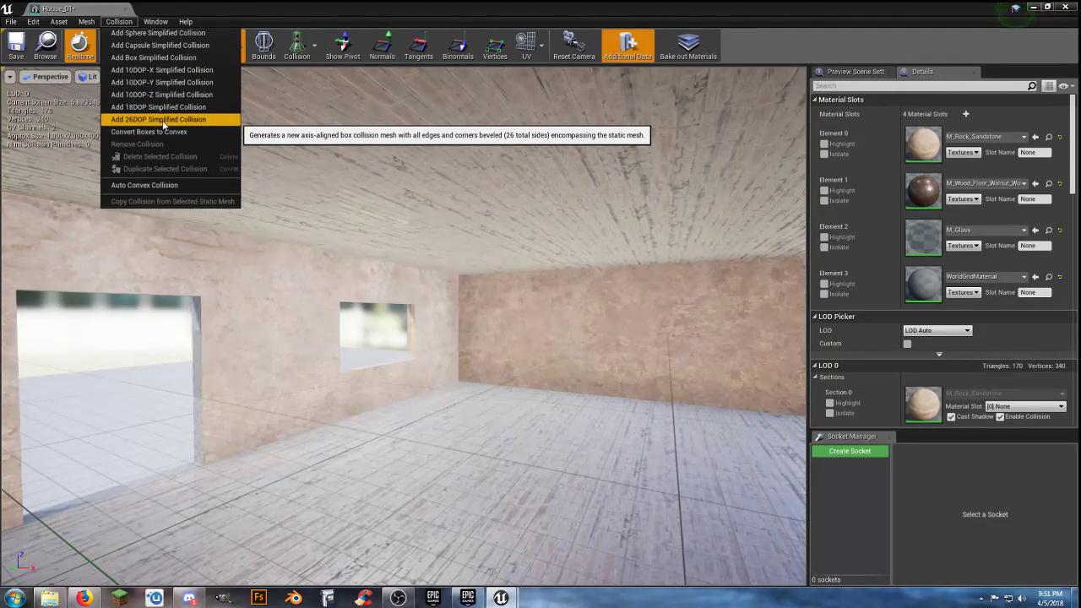
pyautogui.click(162, 120)
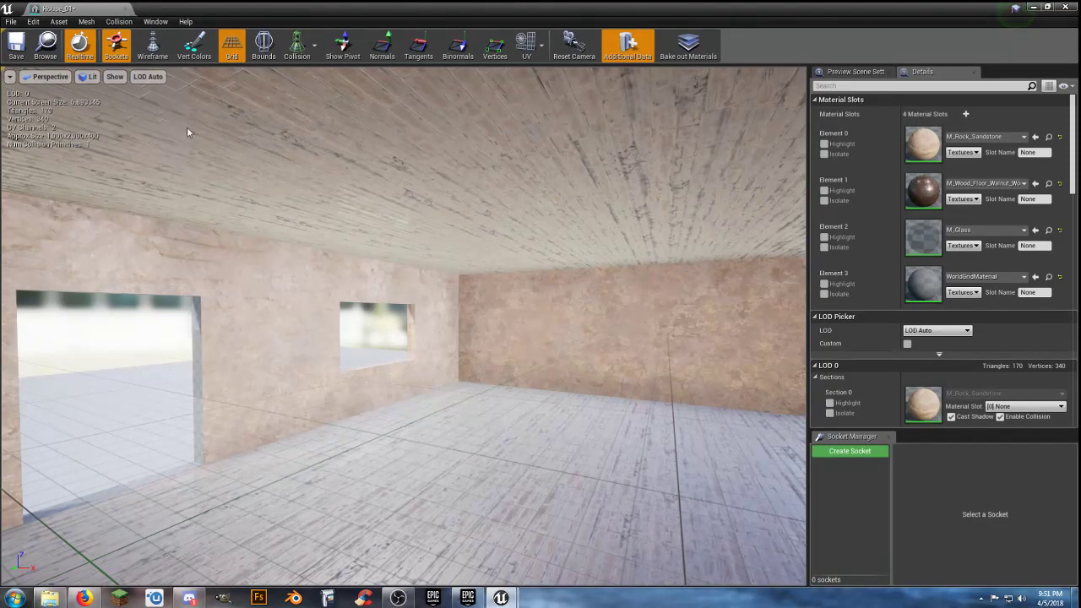
pyautogui.click(20, 54)
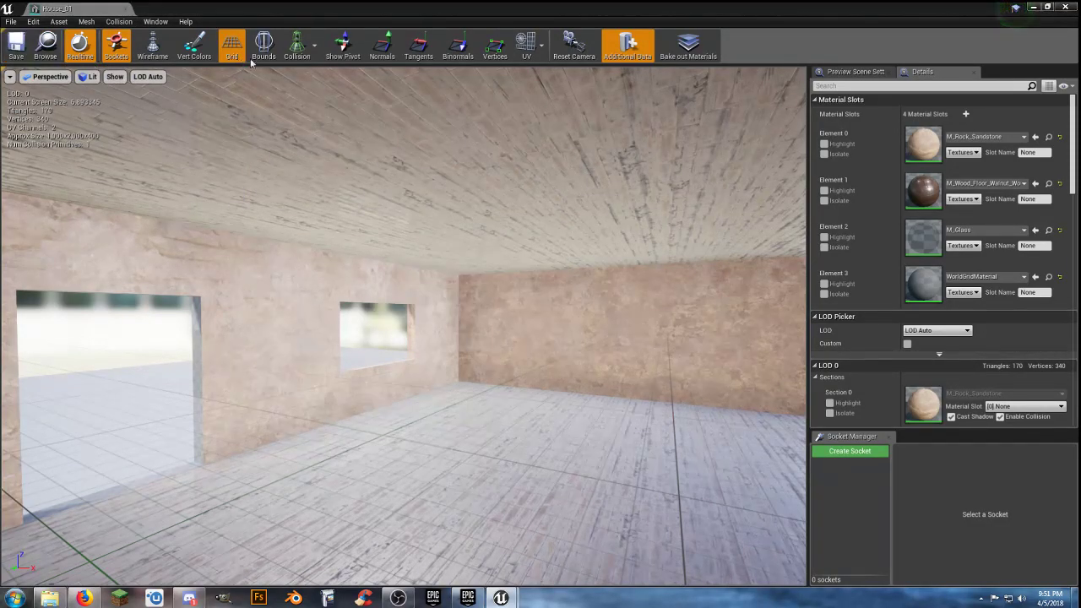
pyautogui.click(297, 46)
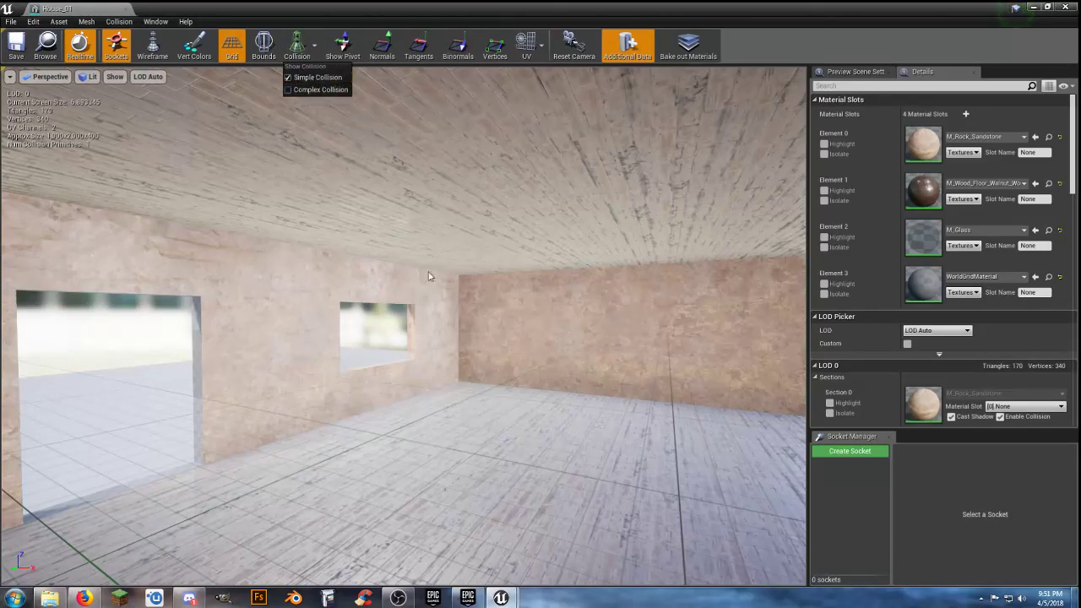
pyautogui.moveTo(424, 284)
pyautogui.mouseDown(button='right')
pyautogui.moveTo(604, 334)
pyautogui.moveTo(519, 330)
pyautogui.moveTo(418, 287)
pyautogui.mouseUp(button='right')
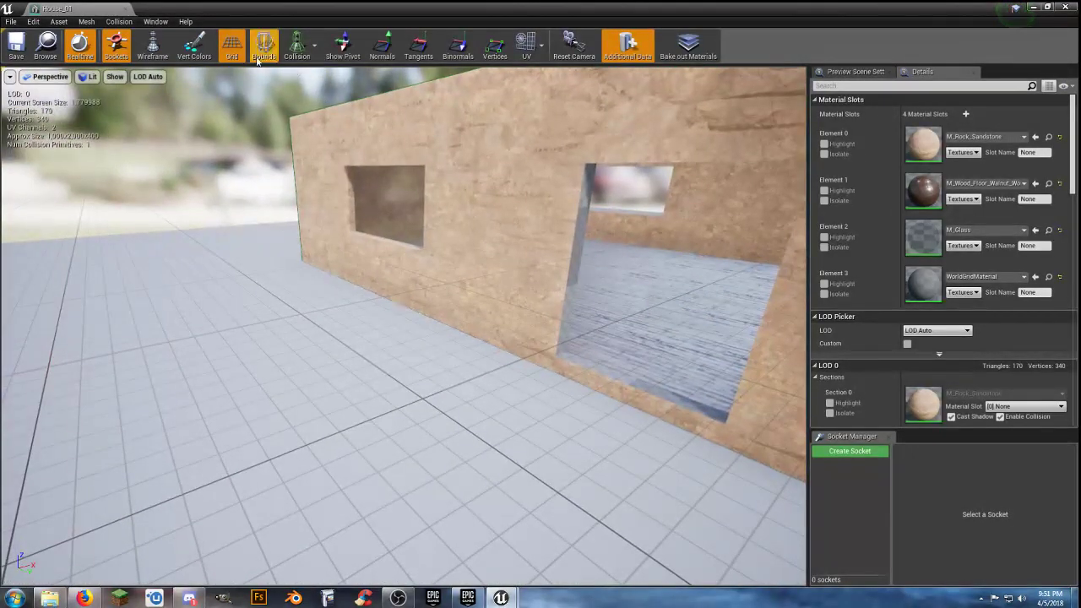
# Step: Dock the House_01 editor beside TestMap and play-test whether the character can run or jump through the doorway
pyautogui.moveTo(74, 7); pyautogui.dragTo(203, 11)
pyautogui.click(74, 15)
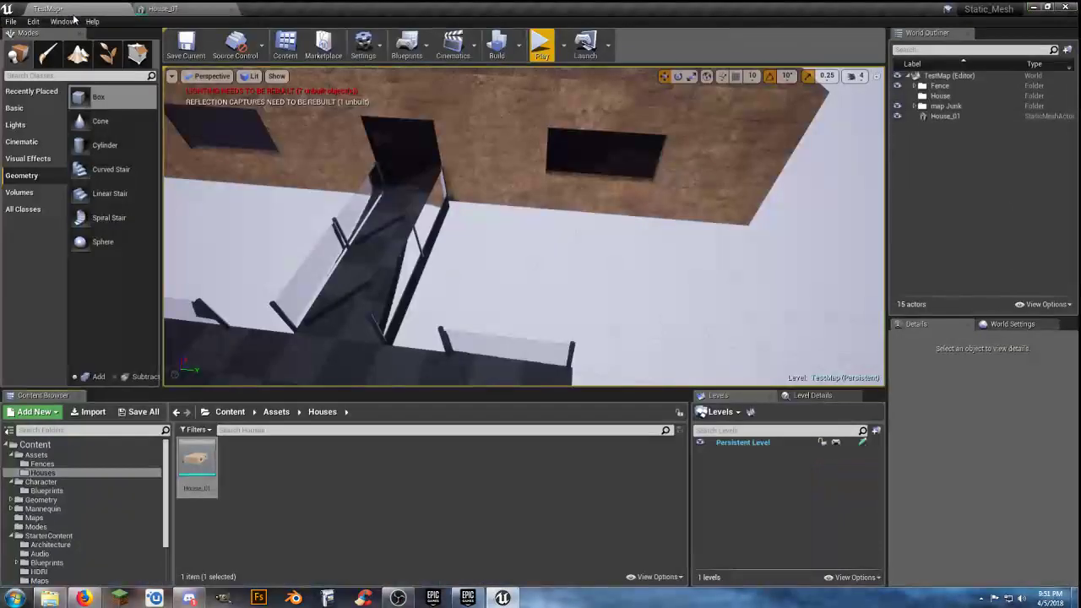
pyautogui.click(542, 44)
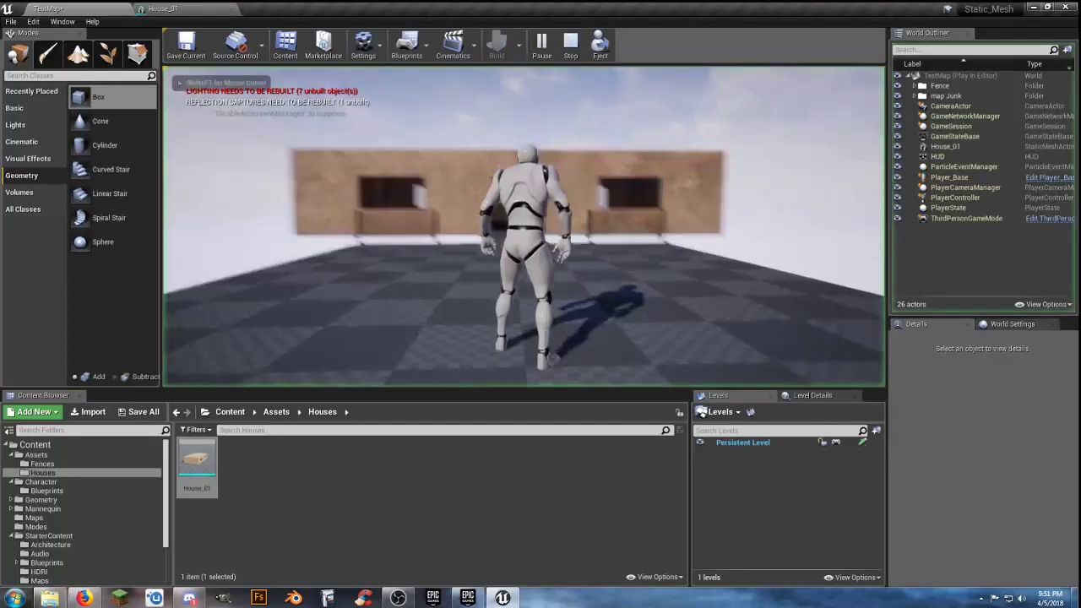
pyautogui.press('w')
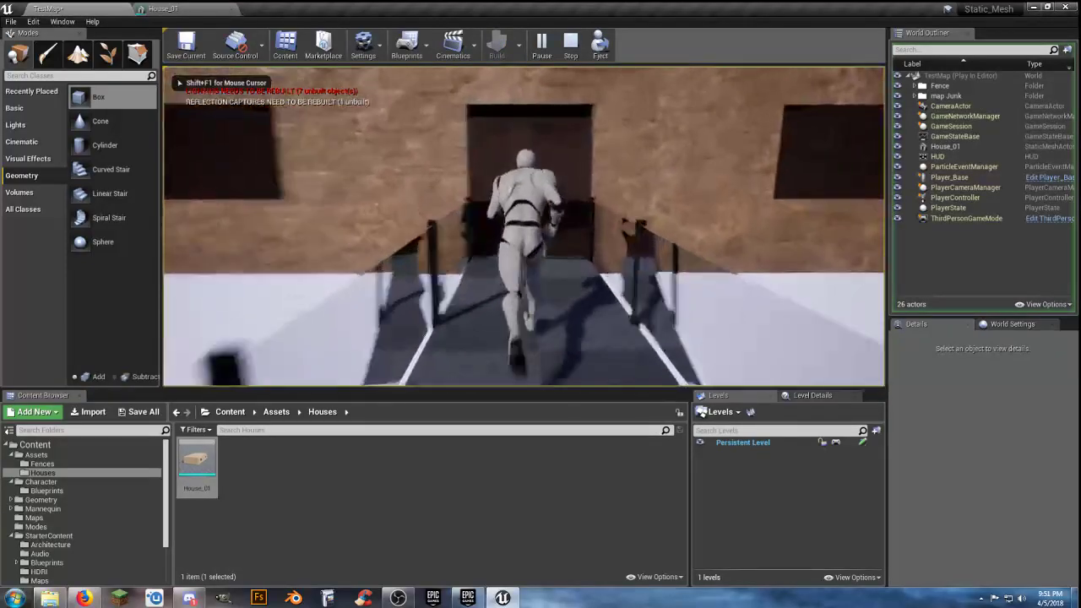
pyautogui.press('space')
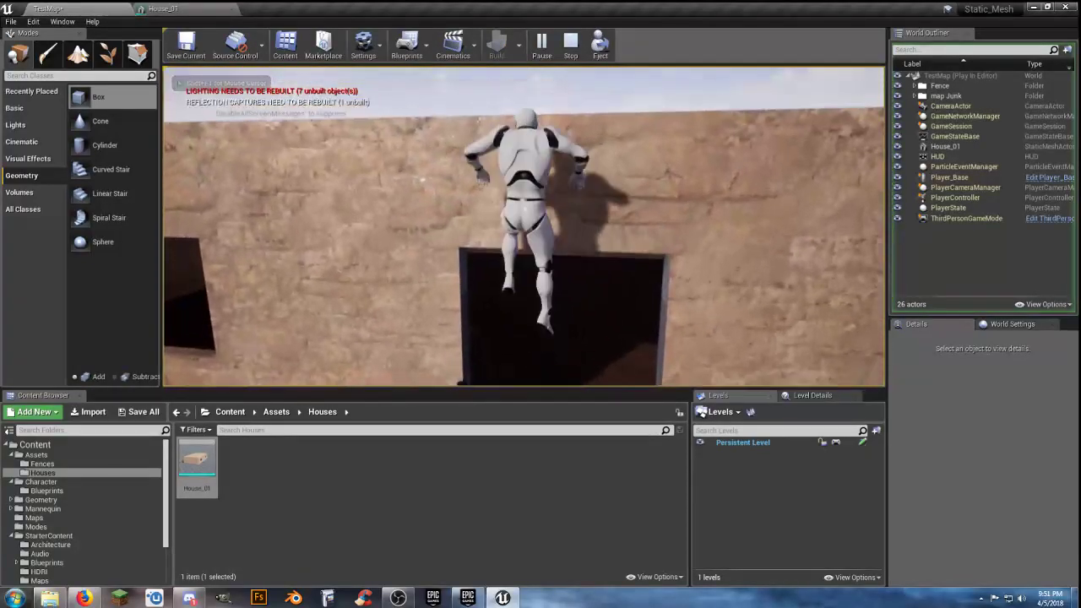
pyautogui.press('Escape')
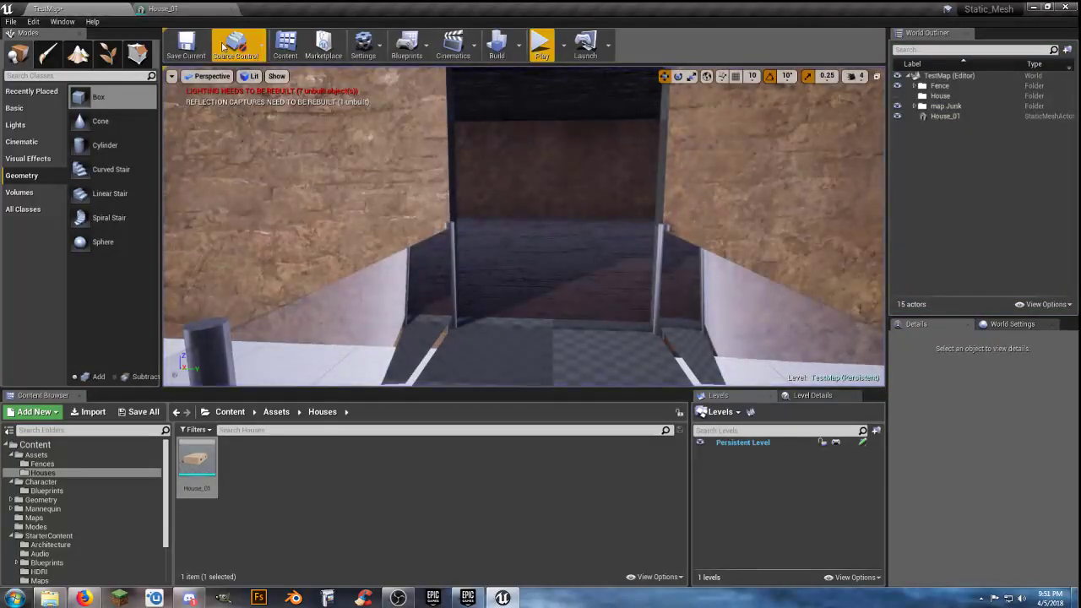
# Step: Remove the simplified collision from the House_01 mesh
pyautogui.click(202, 10)
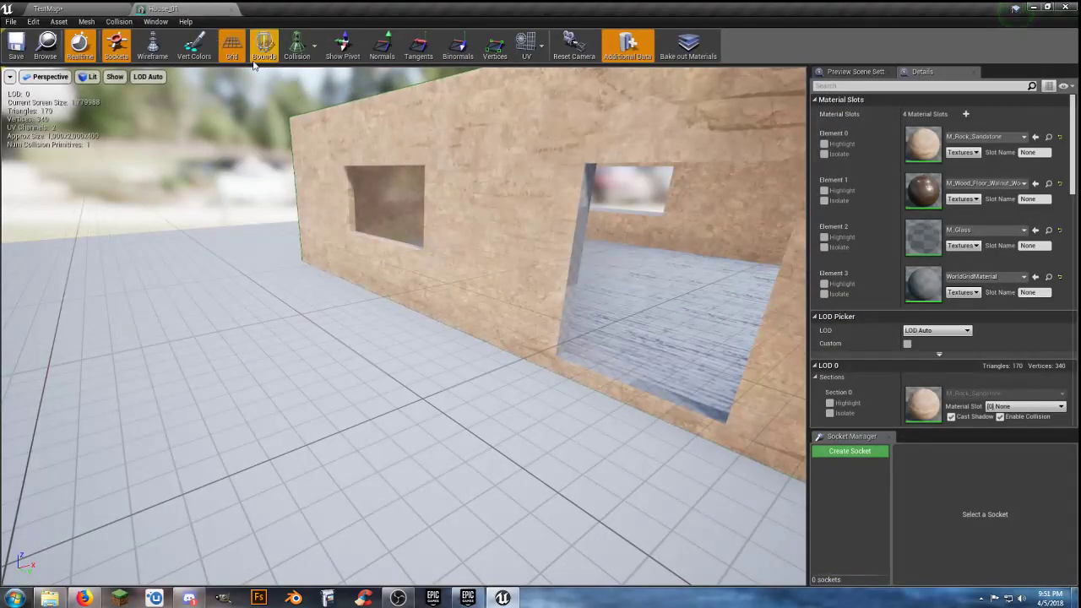
pyautogui.click(127, 22)
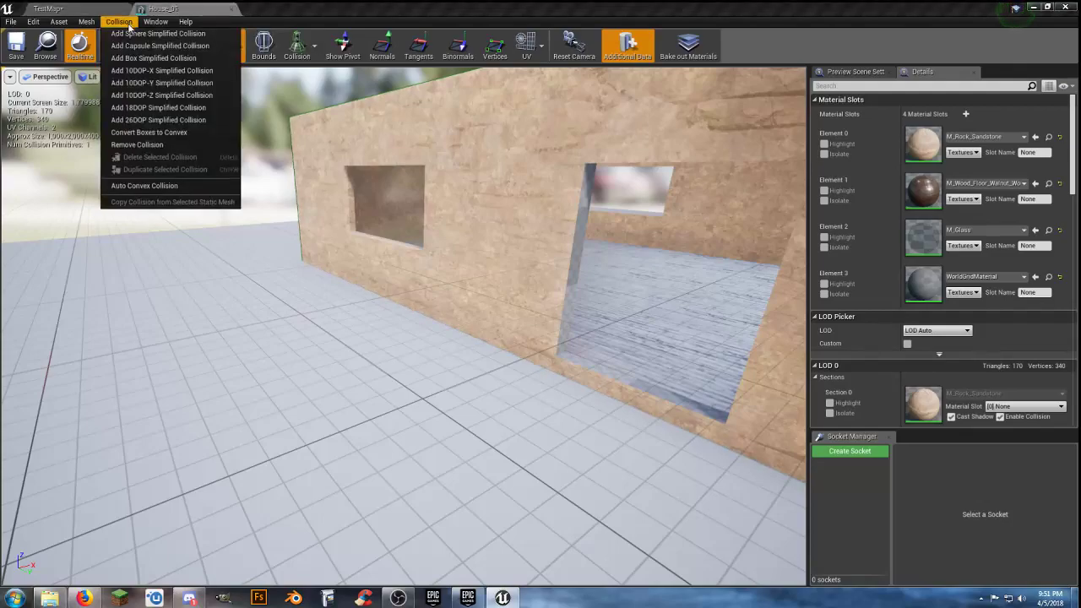
pyautogui.click(156, 145)
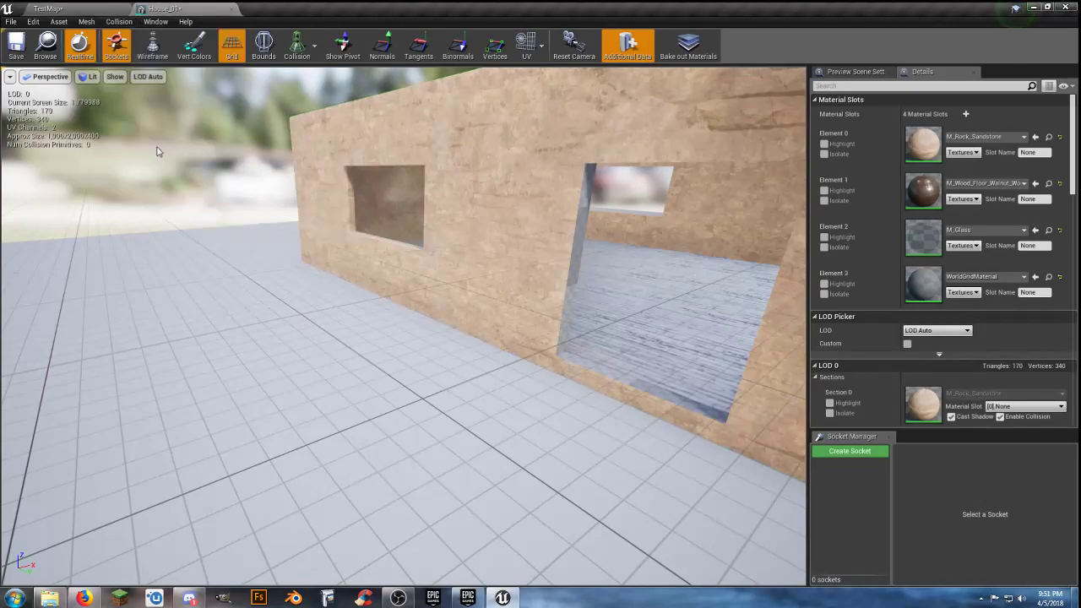
pyautogui.click(121, 21)
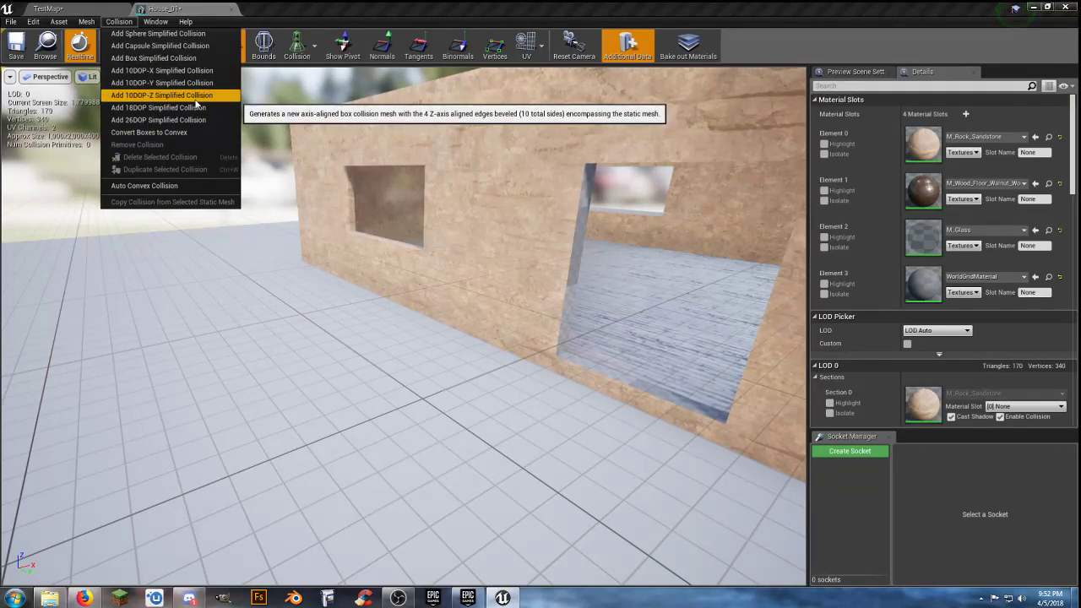
pyautogui.click(357, 10)
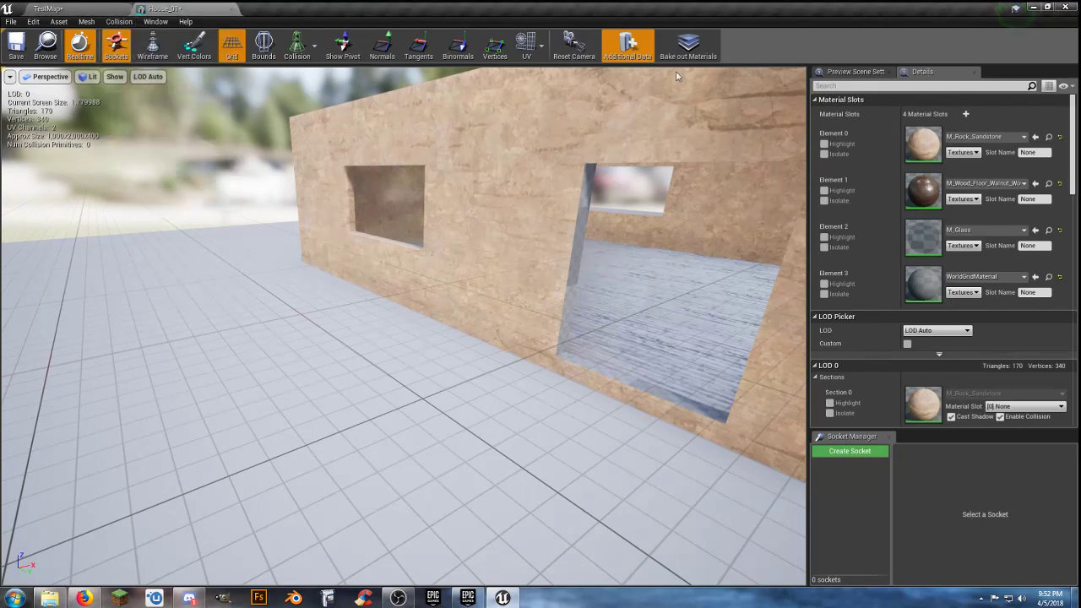
# Step: Set the Collision Complexity of House_01 to Use Complex Collision As Simple and save the mesh
pyautogui.scroll(-3, 1011, 343)
pyautogui.scroll(-12, 1009, 342)
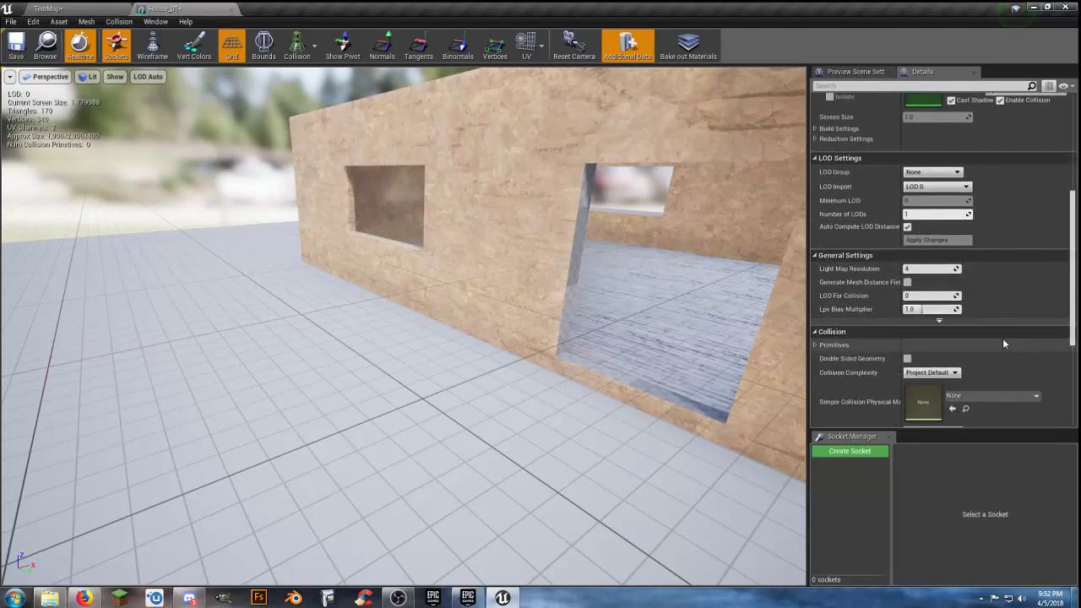
pyautogui.scroll(-3, 1005, 337)
pyautogui.scroll(-2, 1019, 279)
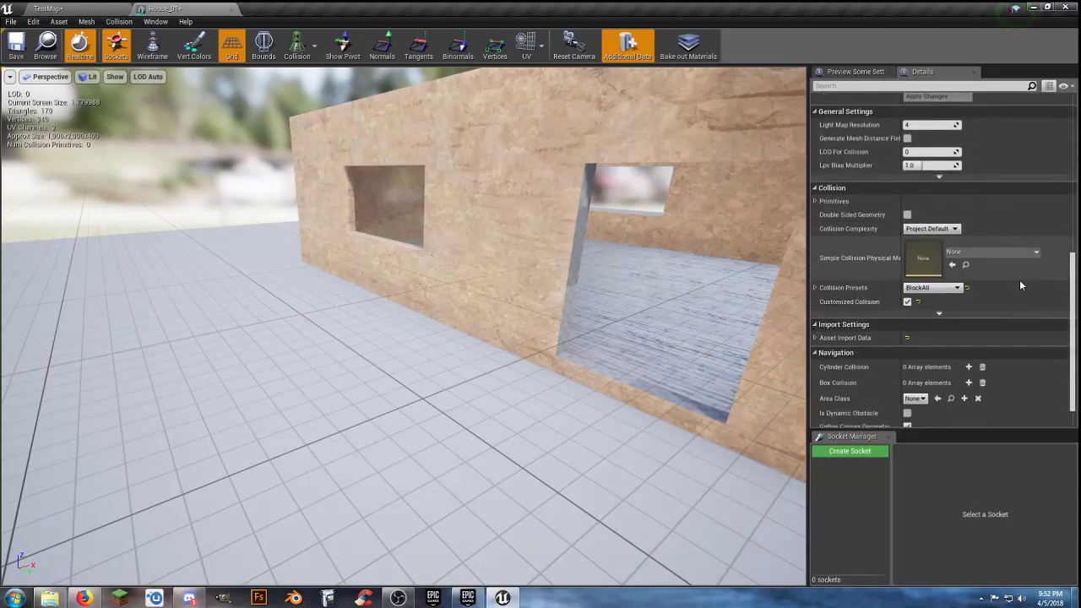
pyautogui.click(929, 229)
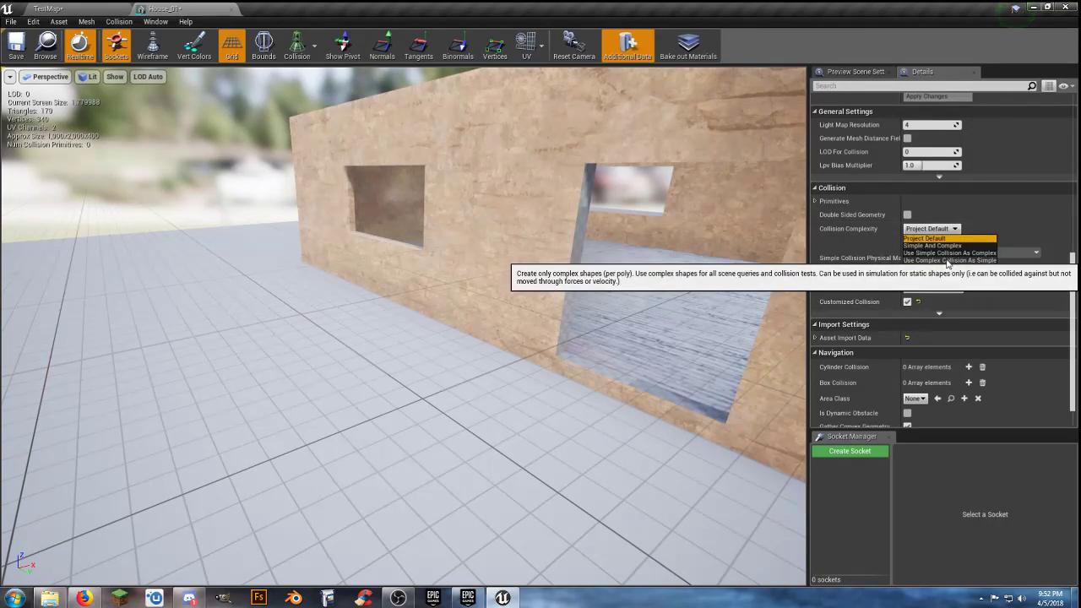
pyautogui.click(947, 261)
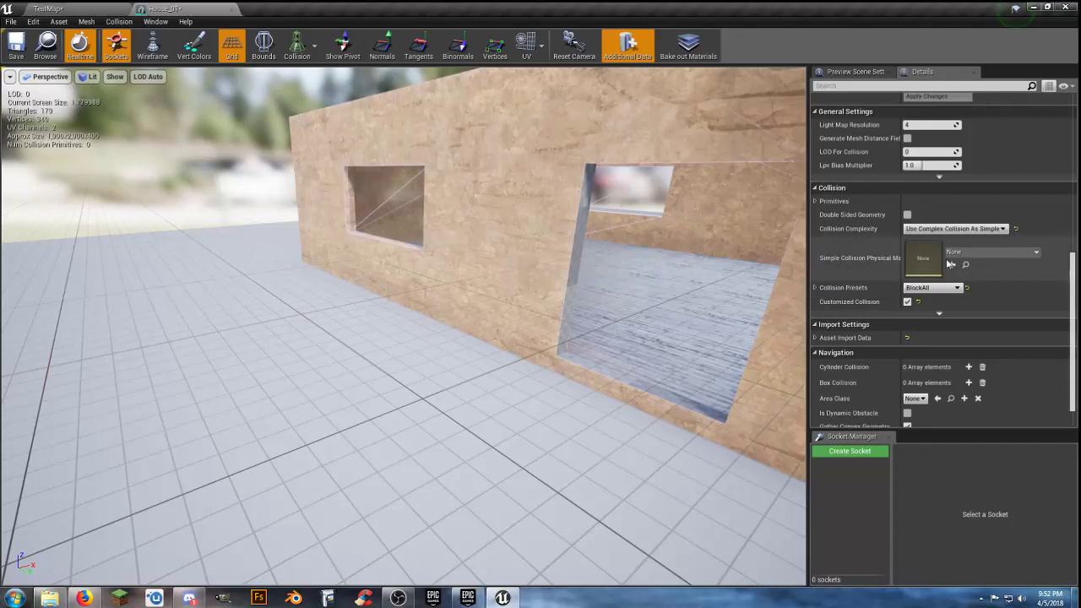
pyautogui.click(16, 45)
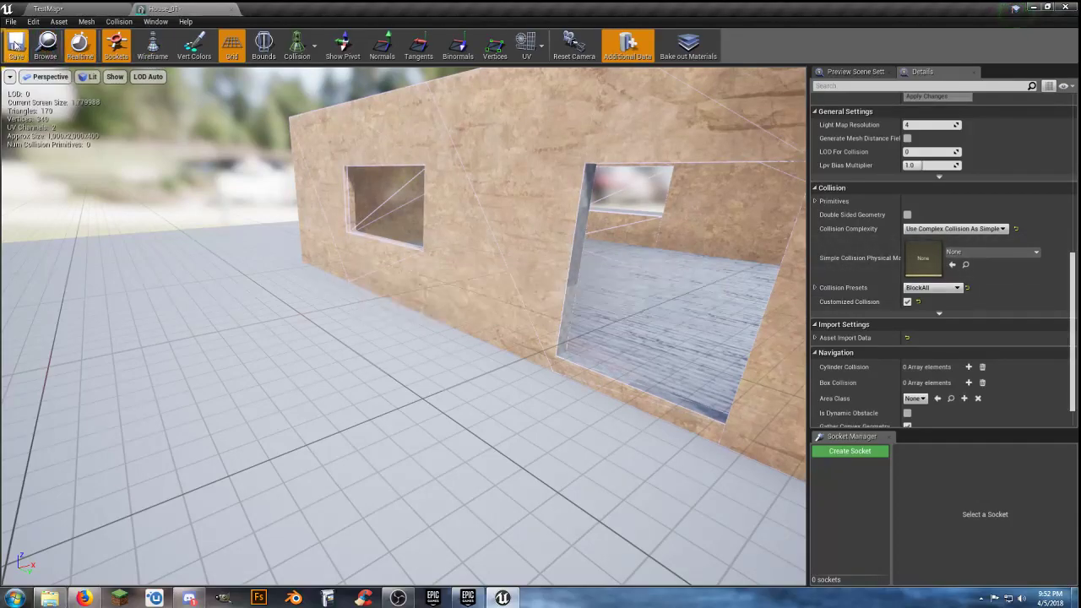
# Step: Close the House_01 mesh editor and play-test walking the character through the doorway, around the interior and back out
pyautogui.click(232, 11)
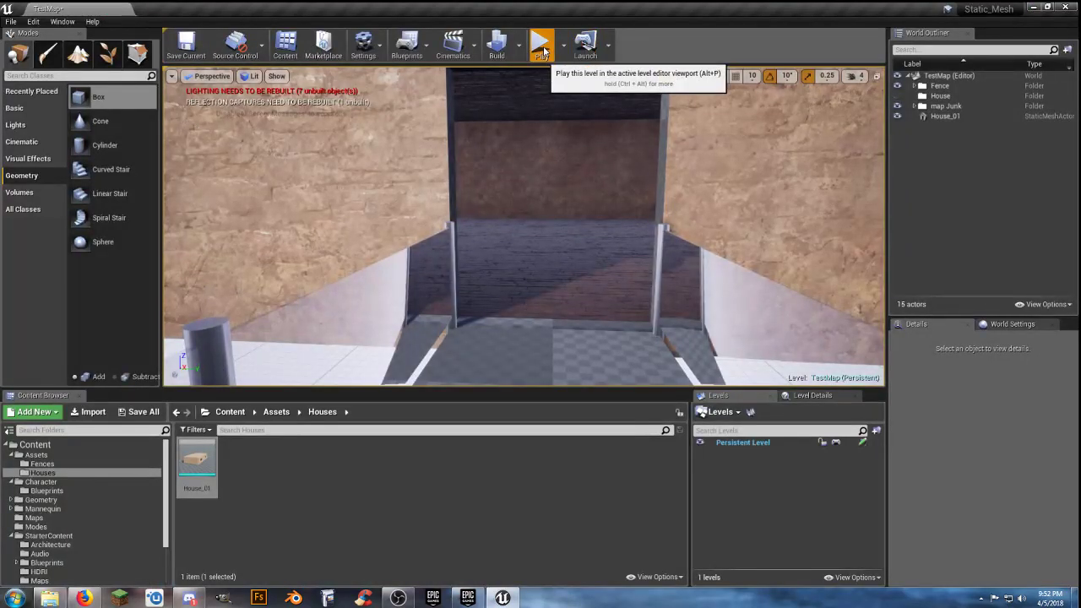
pyautogui.click(541, 44)
pyautogui.press('w')
pyautogui.press('w')
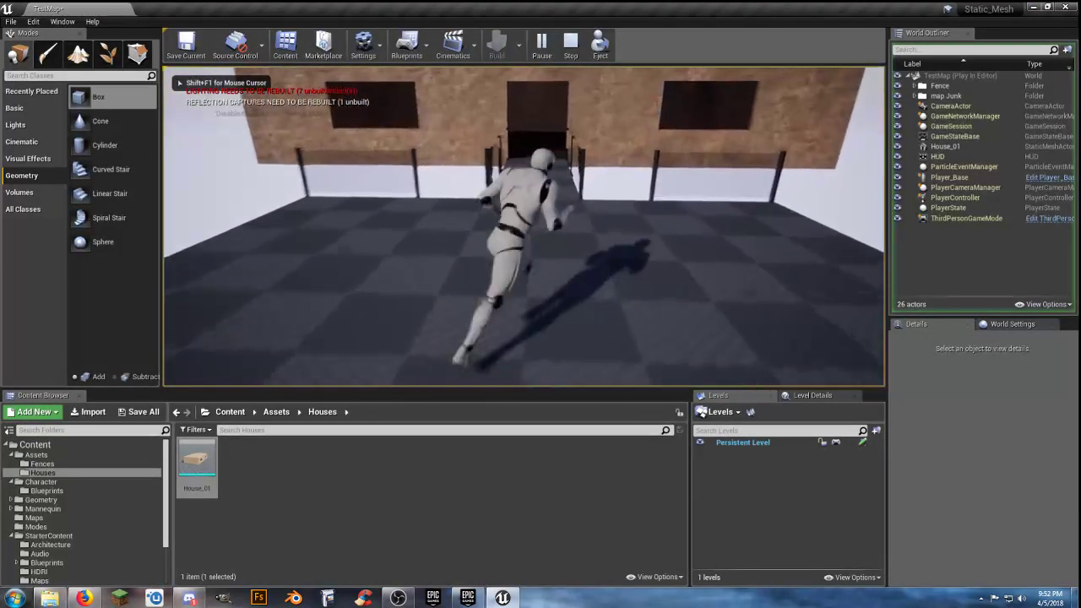
pyautogui.press('w')
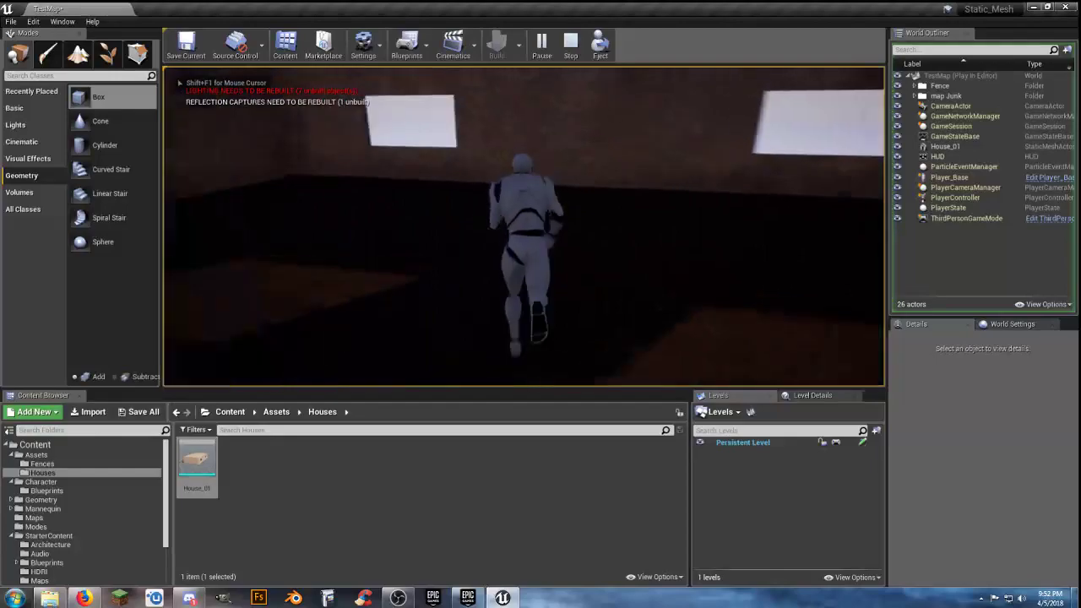
pyautogui.press('w')
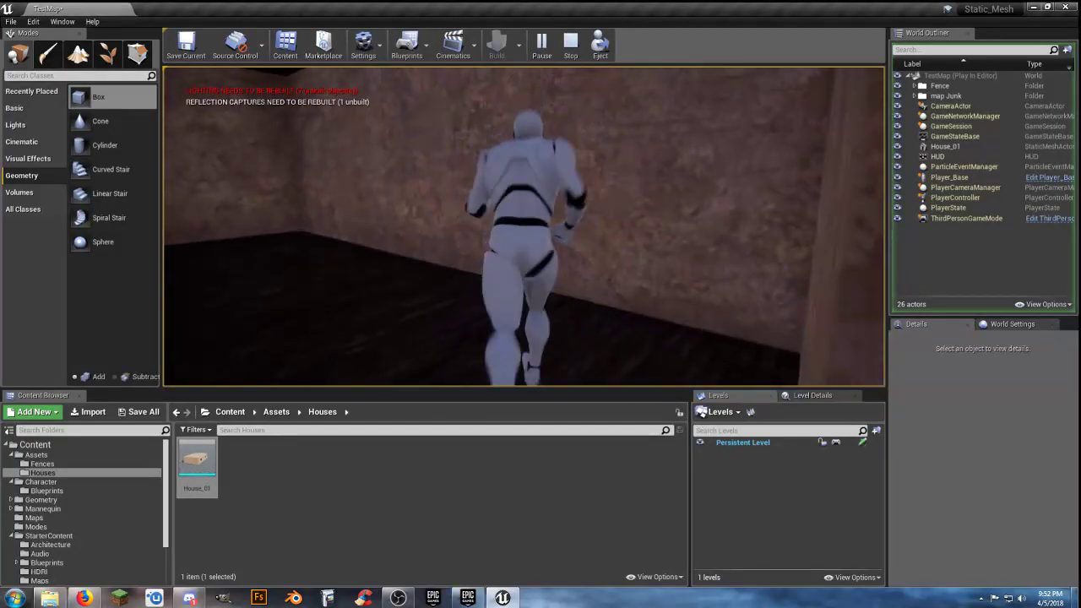
pyautogui.press('w')
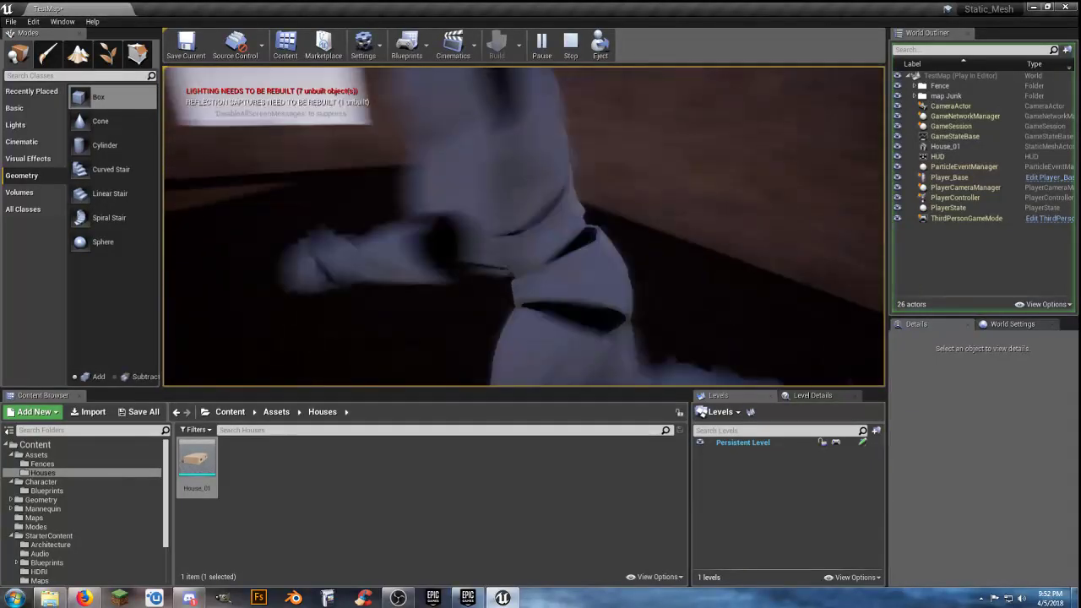
pyautogui.press('w')
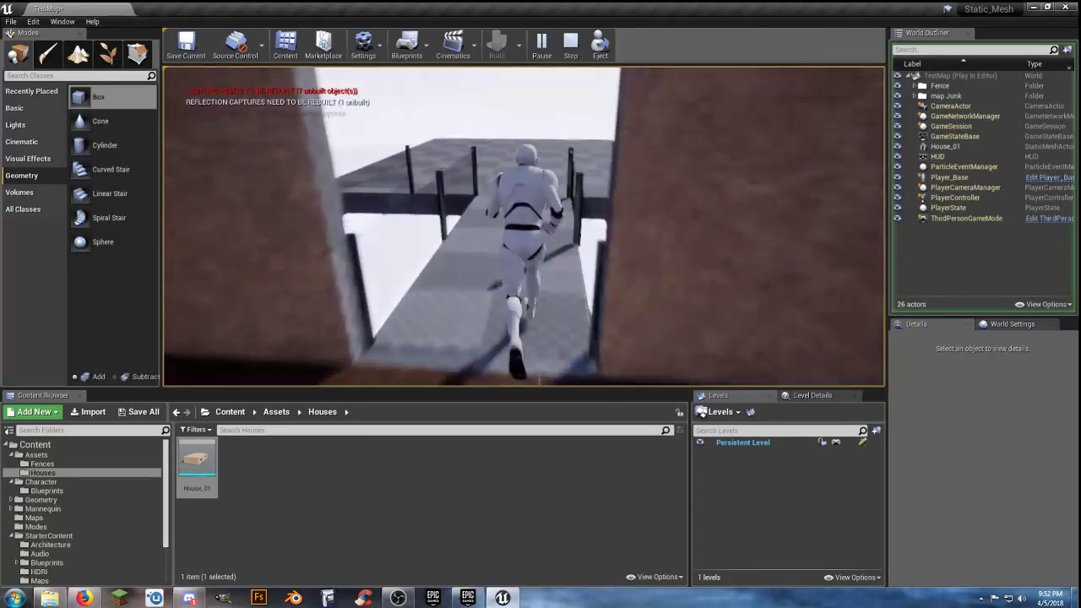
pyautogui.press('Escape')
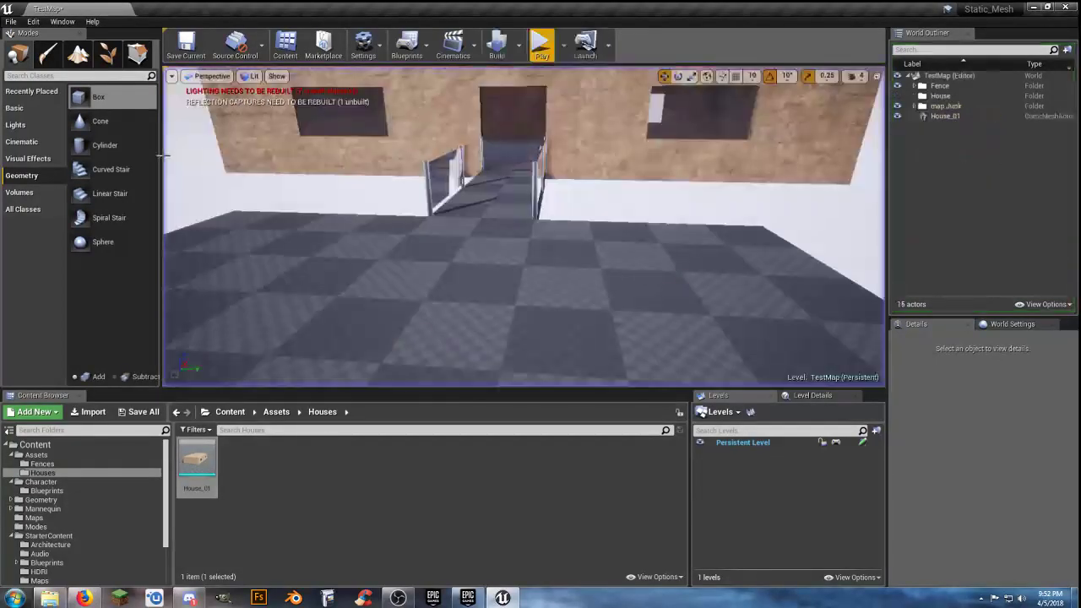
# Step: Apply the StarterContent material M_Ground_Grass to the Floor brush
pyautogui.moveTo(485, 238); pyautogui.dragTo(451, 292, button='right')
pyautogui.press('s')
pyautogui.click(557, 247)
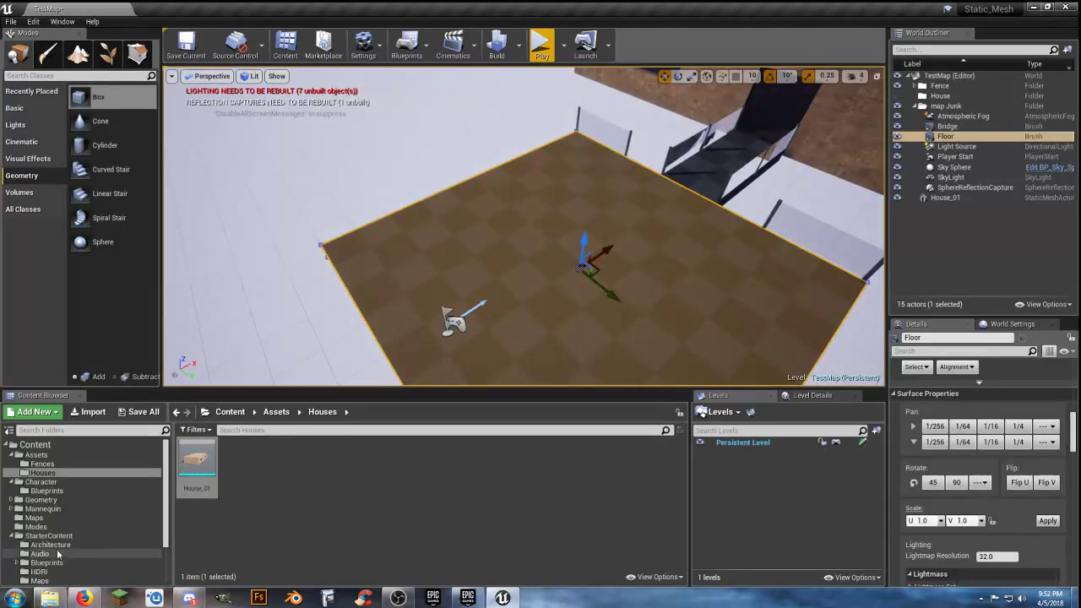
pyautogui.scroll(-2, 74, 562)
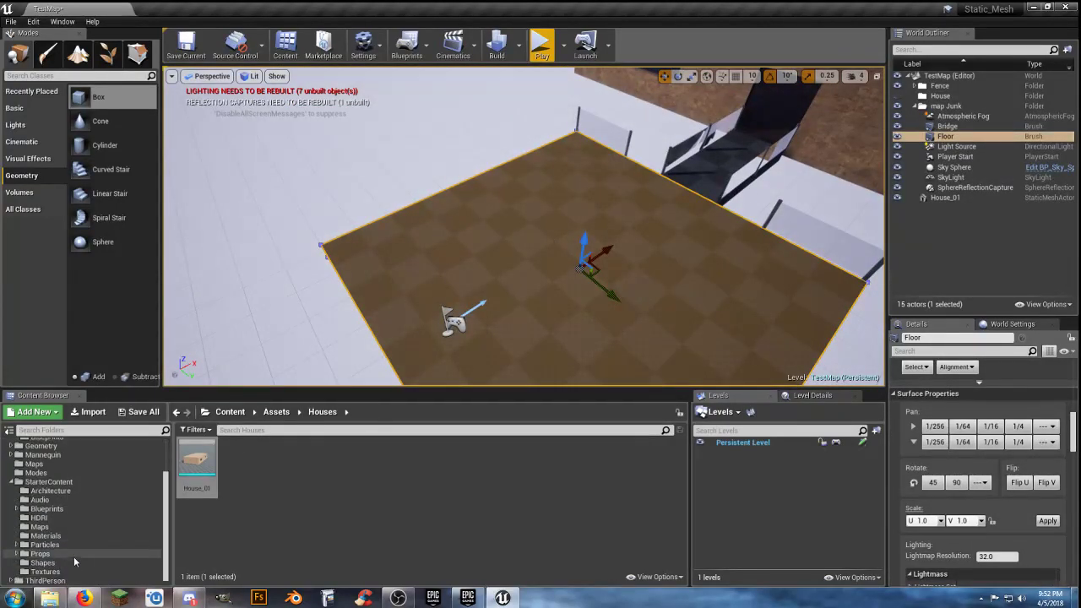
pyautogui.click(58, 538)
pyautogui.click(447, 520)
pyautogui.scroll(3, 1047, 446)
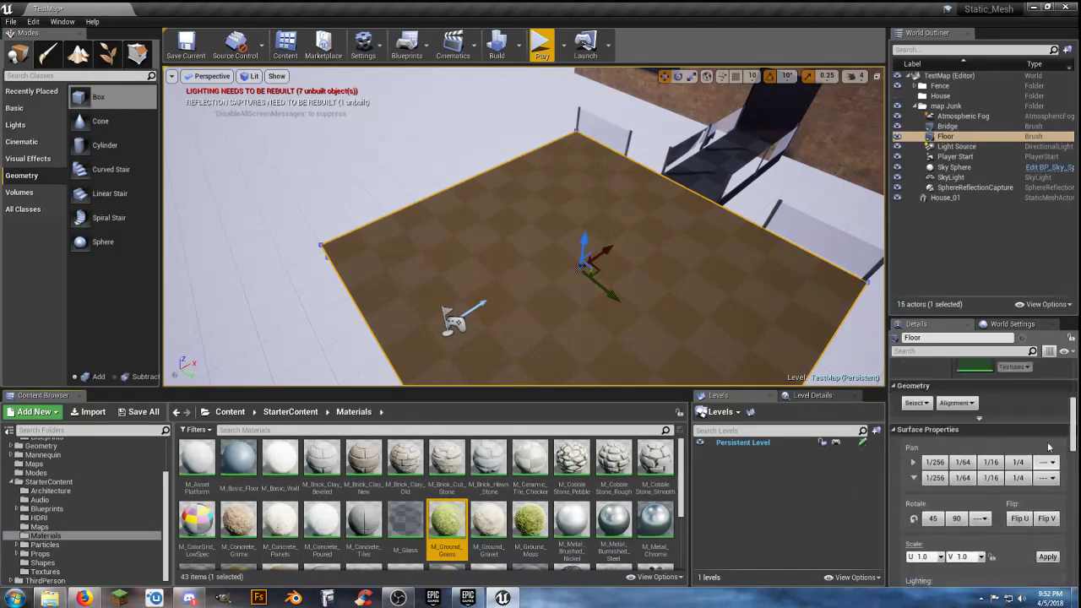
pyautogui.click(1003, 443)
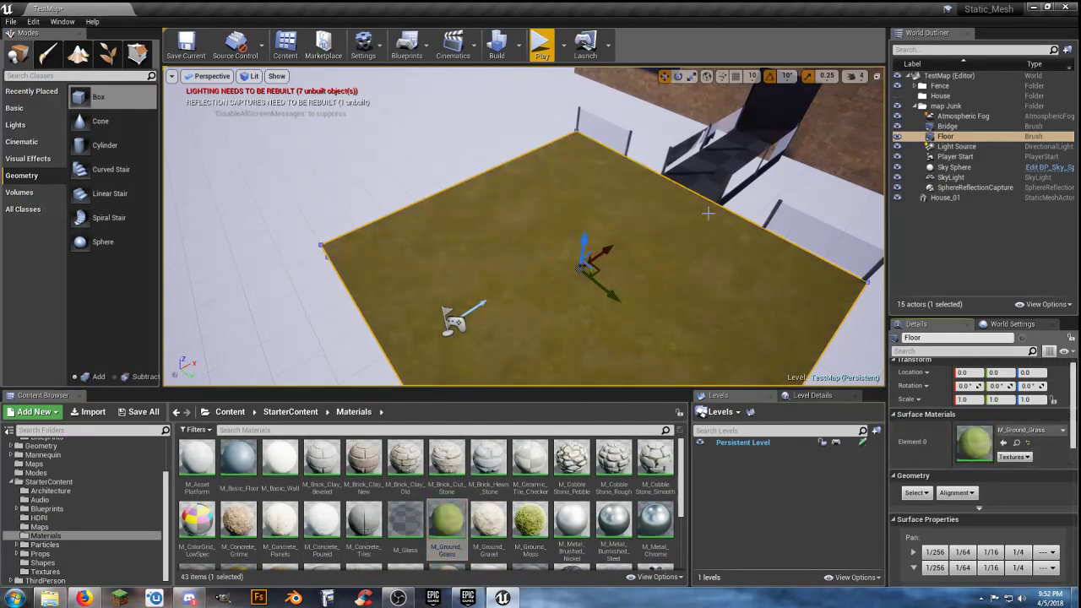
# Step: Apply the M_CobbleStone_Pebble material to the top surface of the Bridge brush
pyautogui.click(698, 184)
pyautogui.press('f')
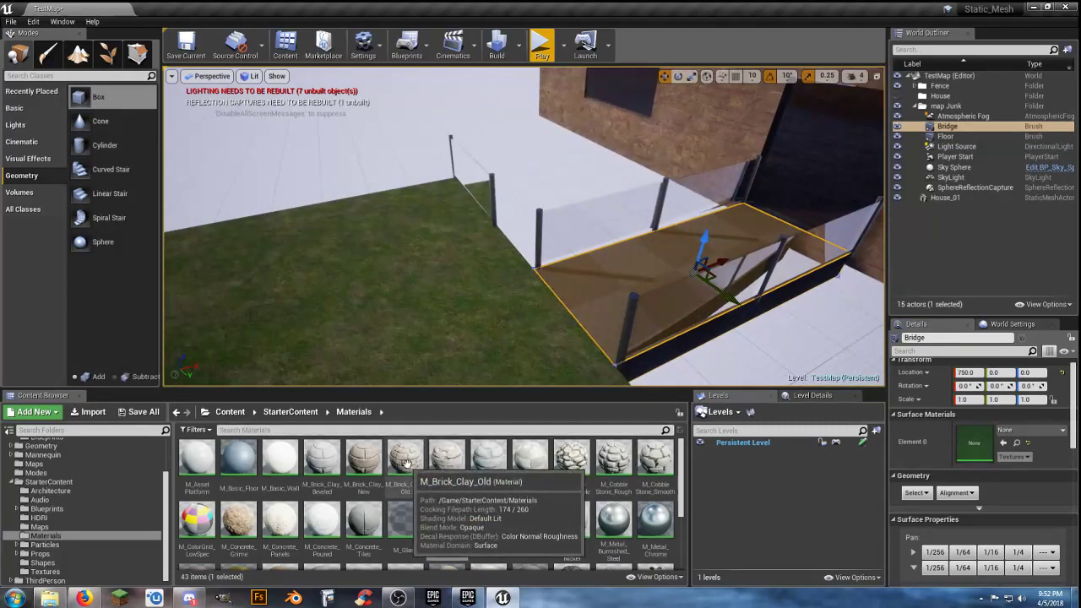
pyautogui.click(571, 461)
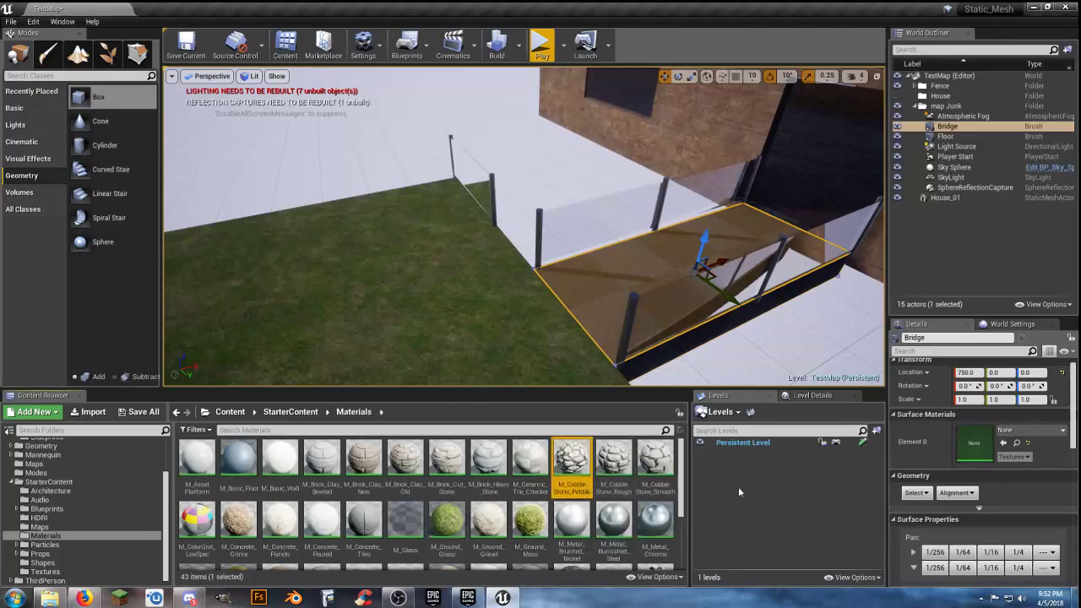
pyautogui.click(1004, 443)
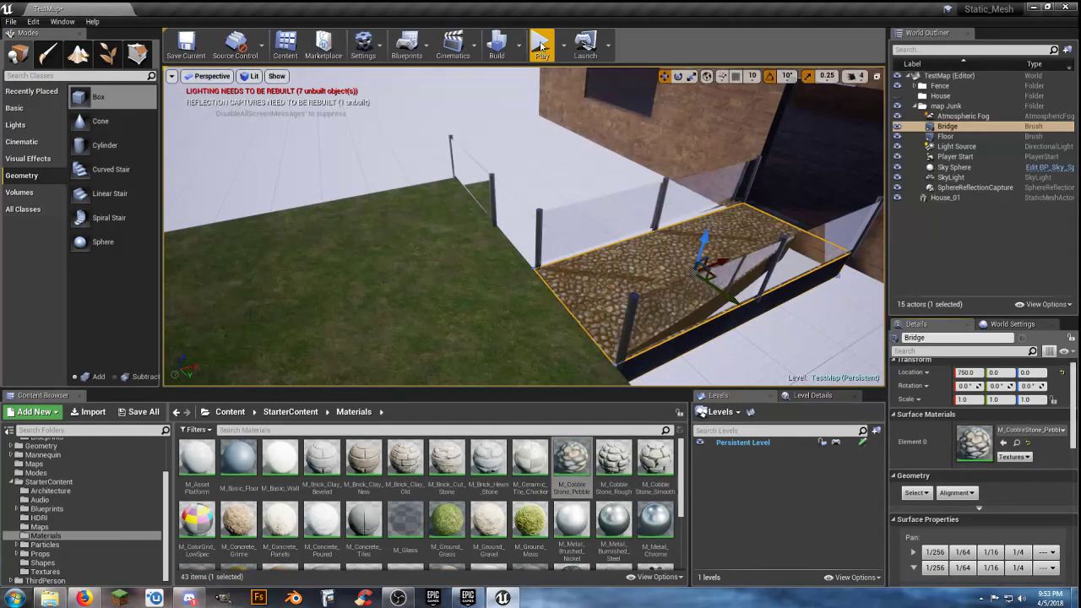
# Step: Play-test the level to view the grass floor and cobblestone bridge while running around in front of the house
pyautogui.click(541, 46)
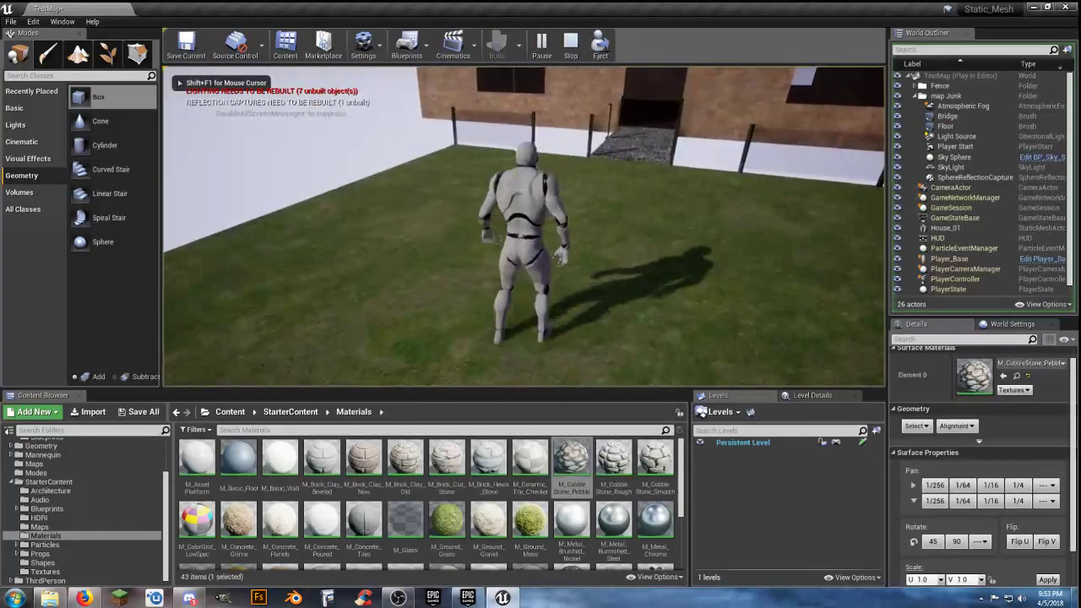
pyautogui.press('w')
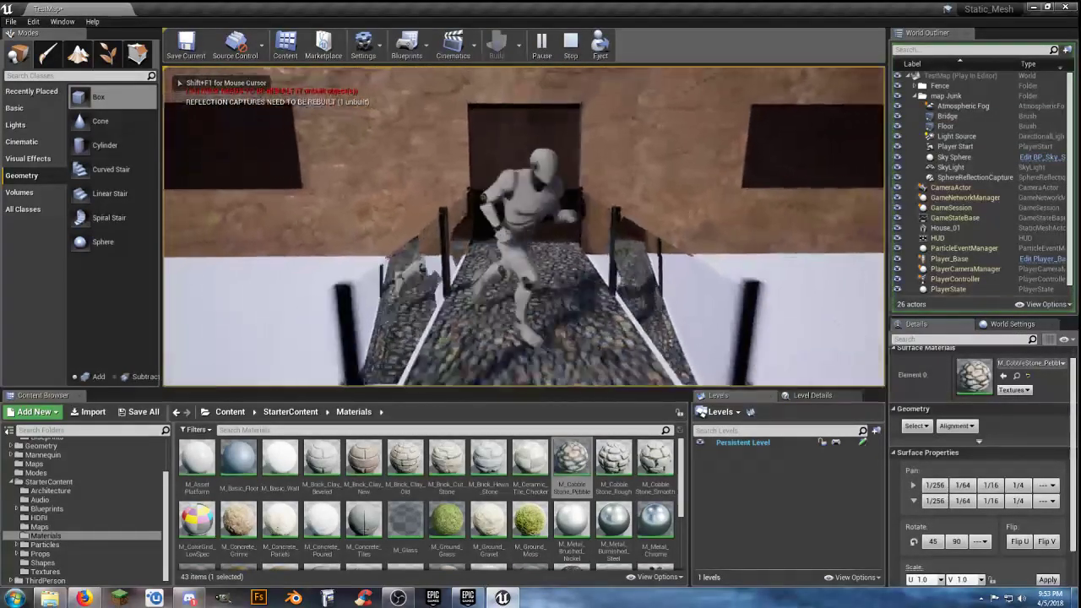
pyautogui.press('s')
pyautogui.press('w')
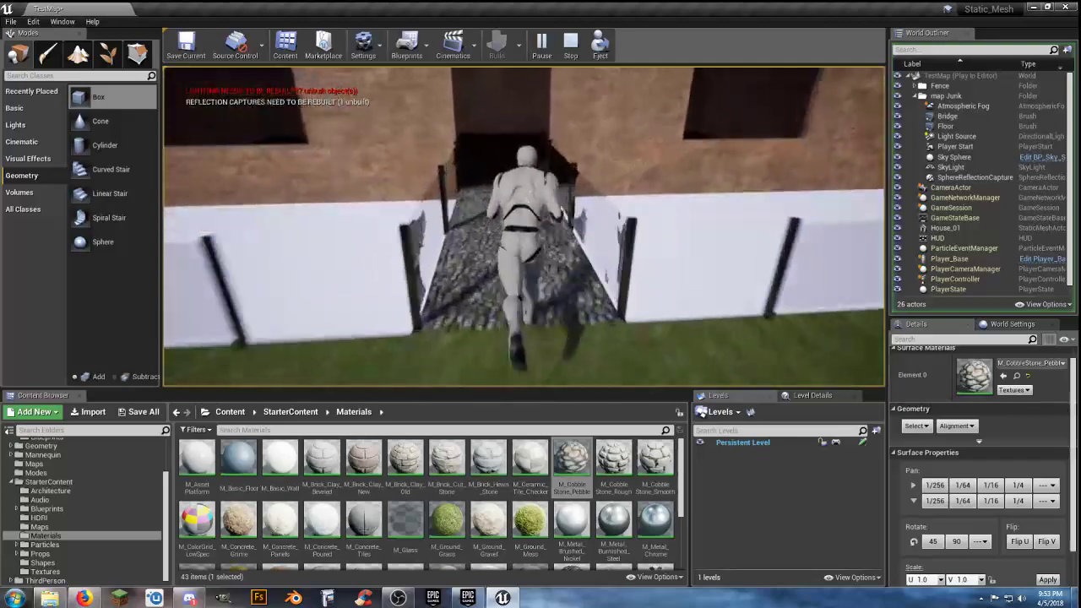
pyautogui.press('w')
pyautogui.press('s')
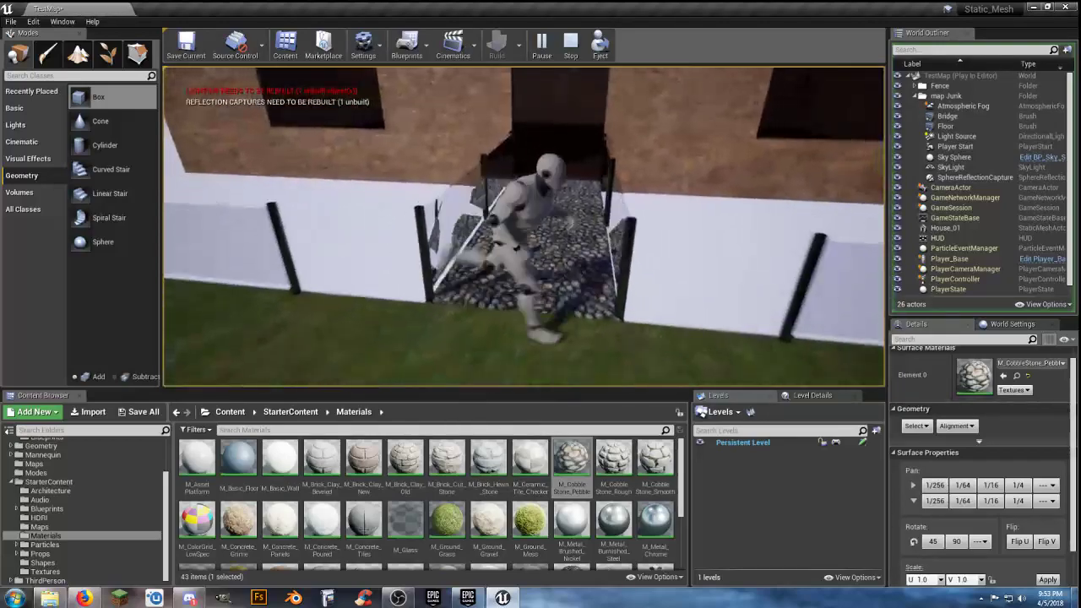
pyautogui.press('Escape')
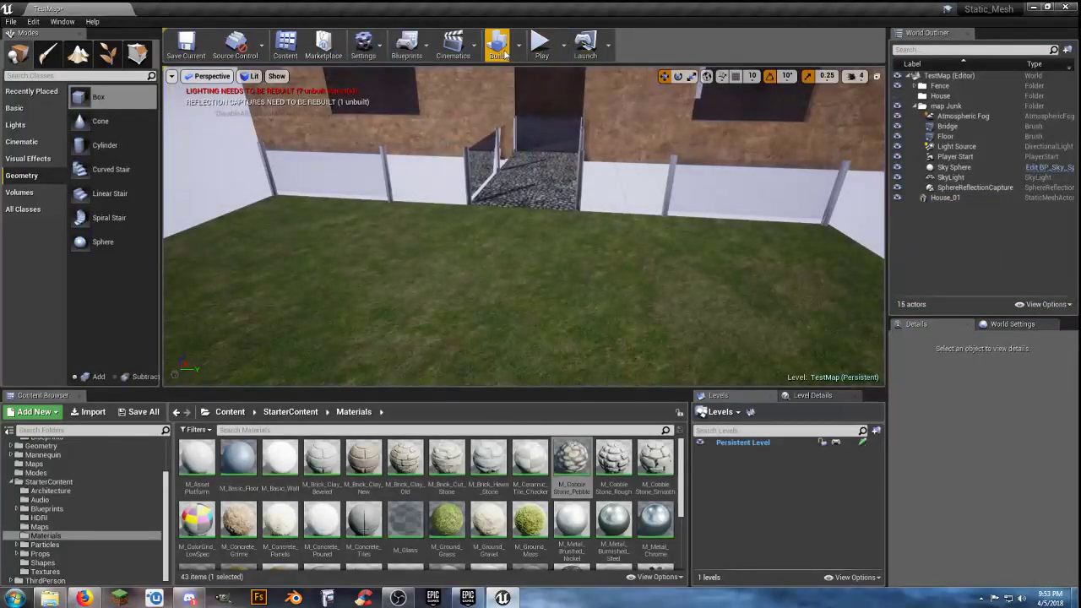
# Step: Build the level and play-test it to examine the lighting inside the house
pyautogui.click(502, 54)
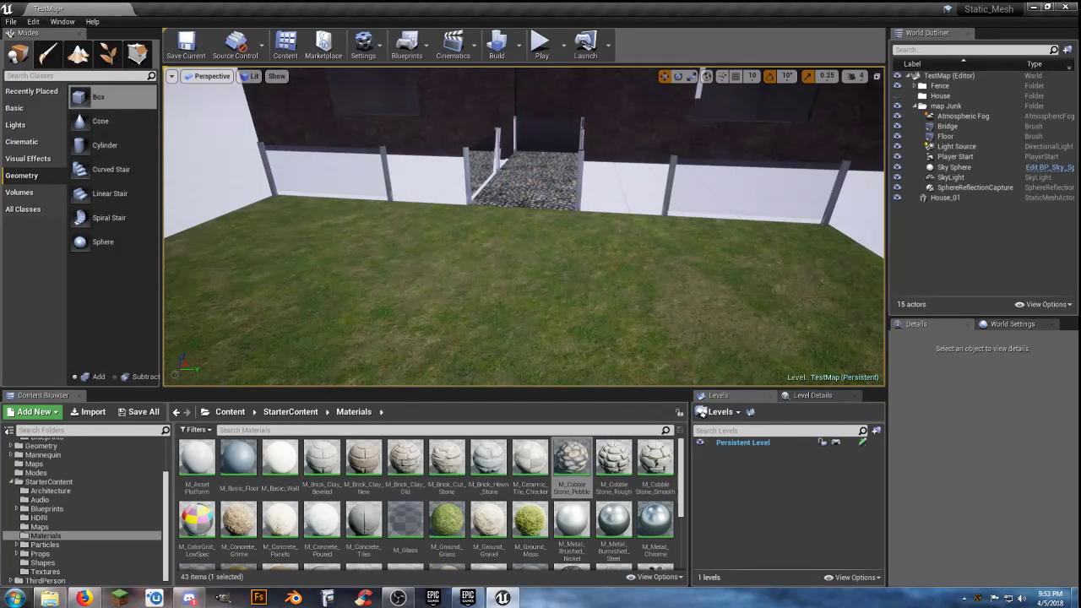
pyautogui.moveTo(500, 270); pyautogui.dragTo(500, 239, button='right')
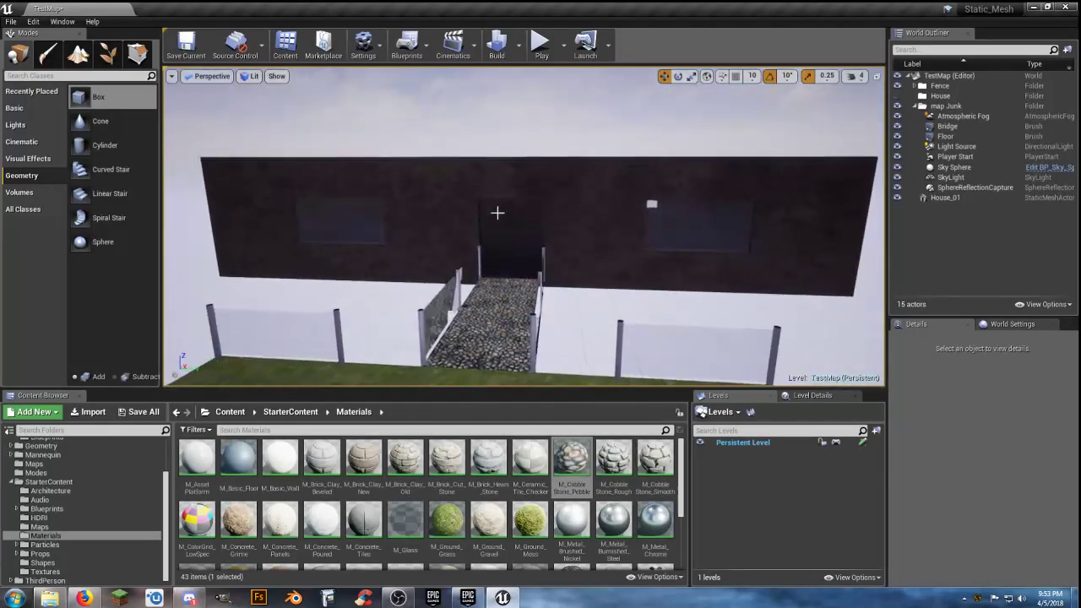
pyautogui.click(541, 42)
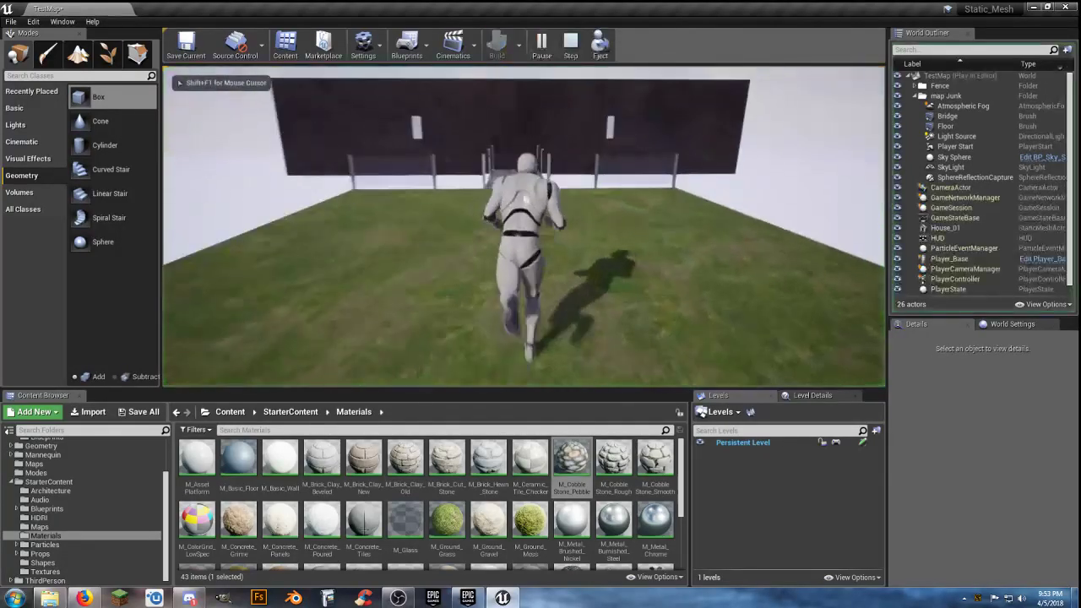
pyautogui.press('w')
pyautogui.press('w')
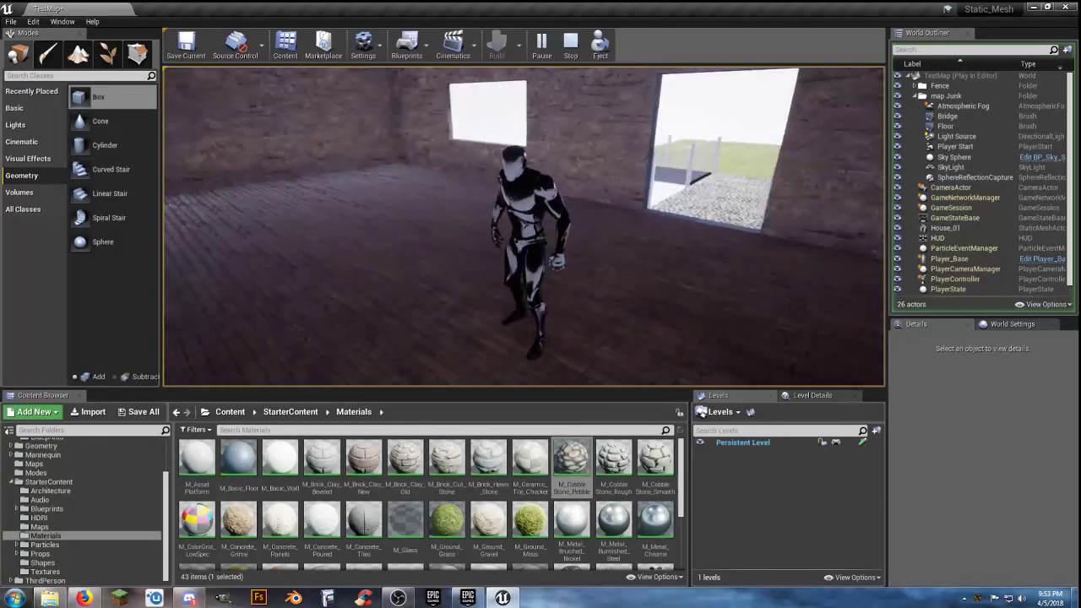
pyautogui.press('w')
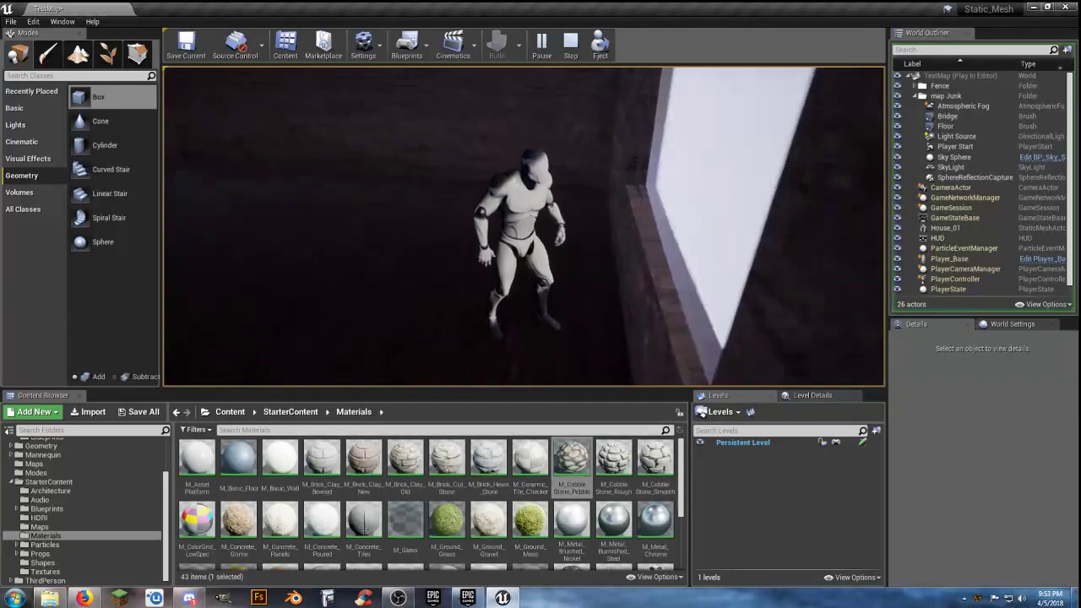
pyautogui.press('w')
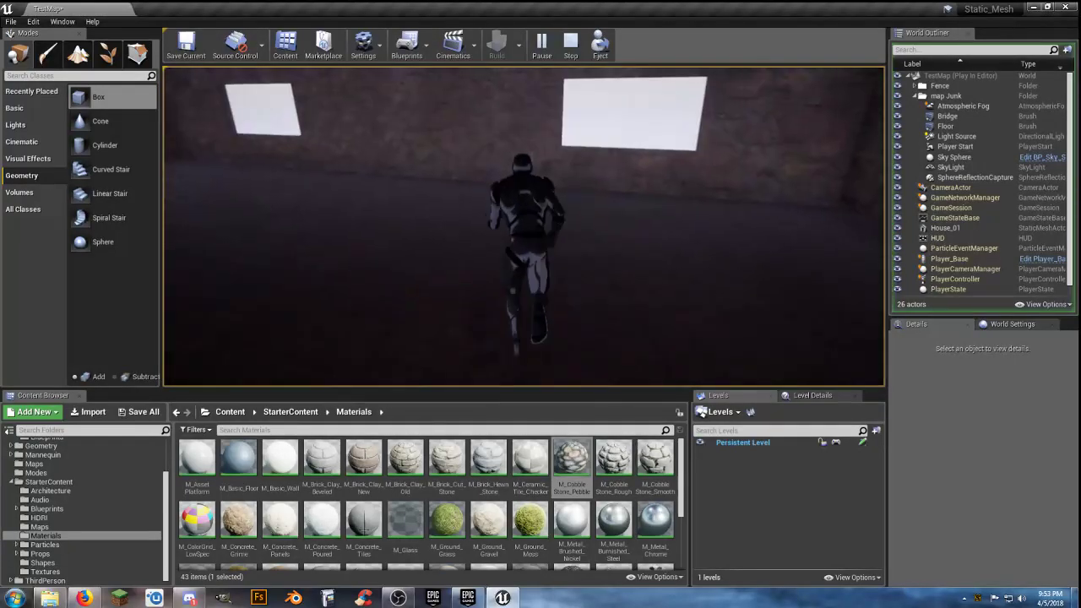
pyautogui.press('w')
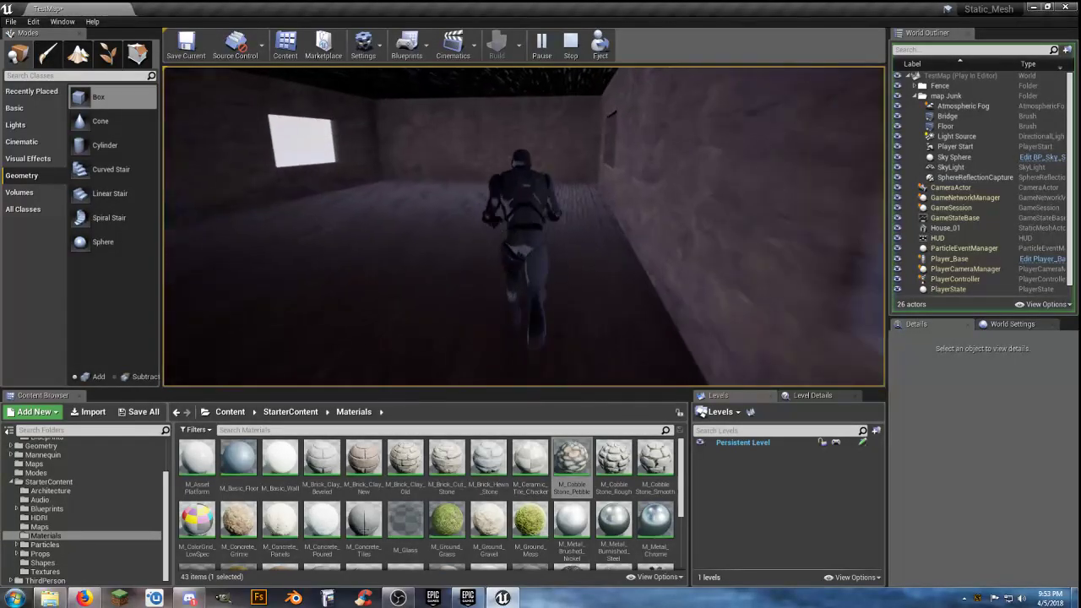
pyautogui.press('w')
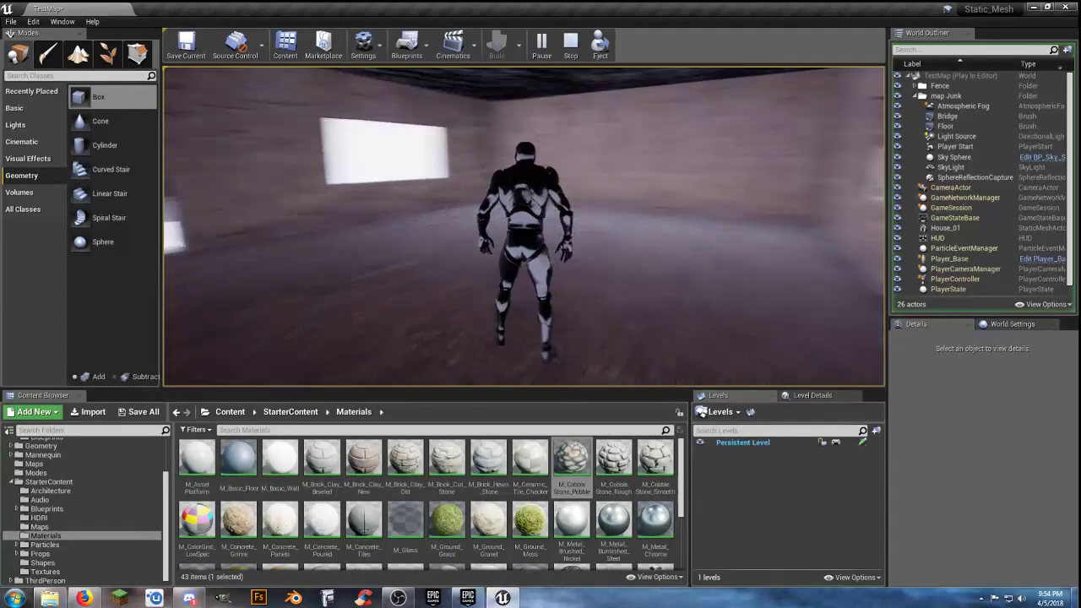
pyautogui.press('w')
pyautogui.press('s')
pyautogui.press('Escape')
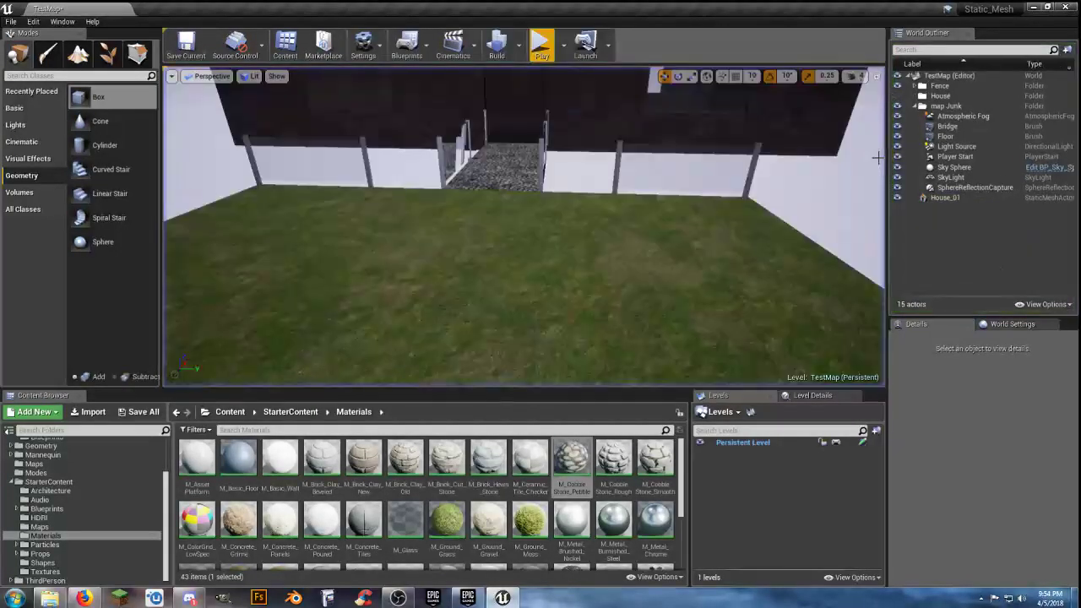
# Step: Place a test box brush with the M_CobbleStone_Pebble material on the grass floor and delete it
pyautogui.moveTo(767, 179); pyautogui.dragTo(688, 258, button='right')
pyautogui.press('s')
pyautogui.moveTo(84, 97); pyautogui.dragTo(488, 272)
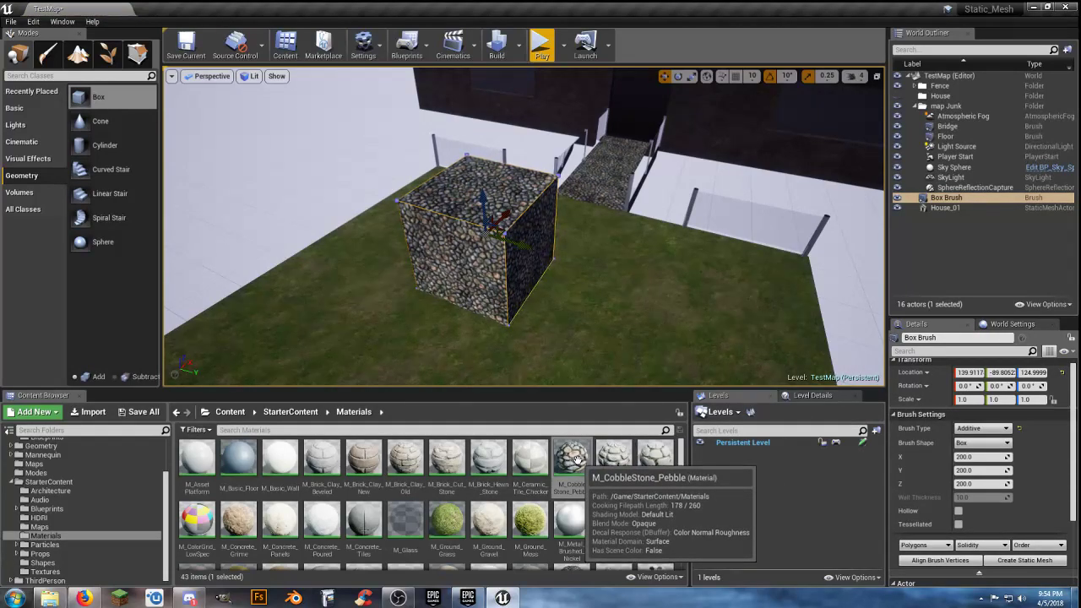
pyautogui.press('Delete')
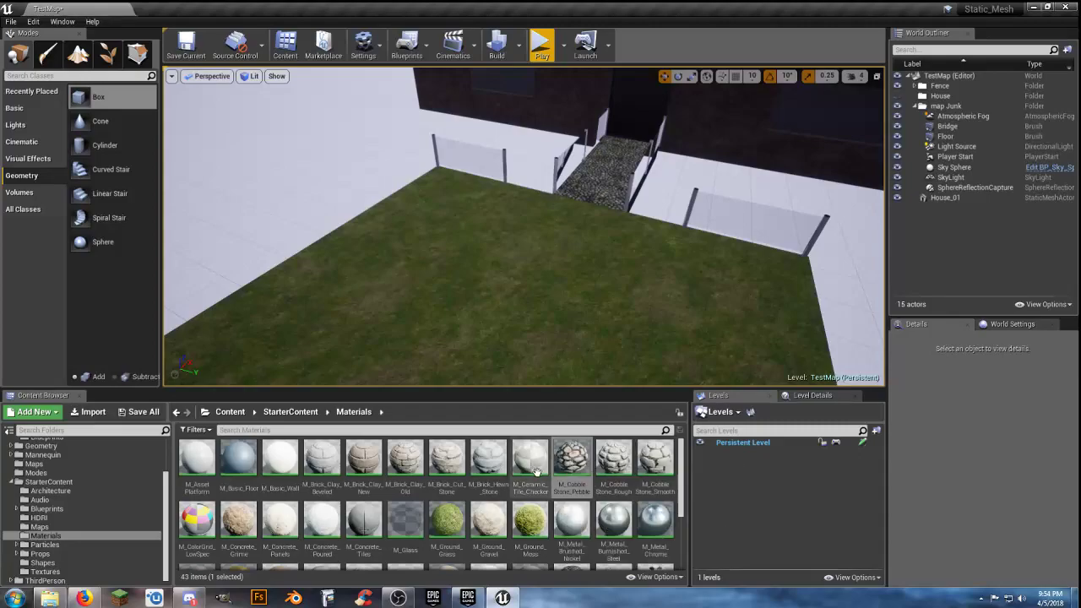
# Step: Place a test box brush with the M_Tech_Hex_Tile_Pulse material on the grass floor and delete it
pyautogui.scroll(-2, 472, 496)
pyautogui.scroll(-1, 505, 522)
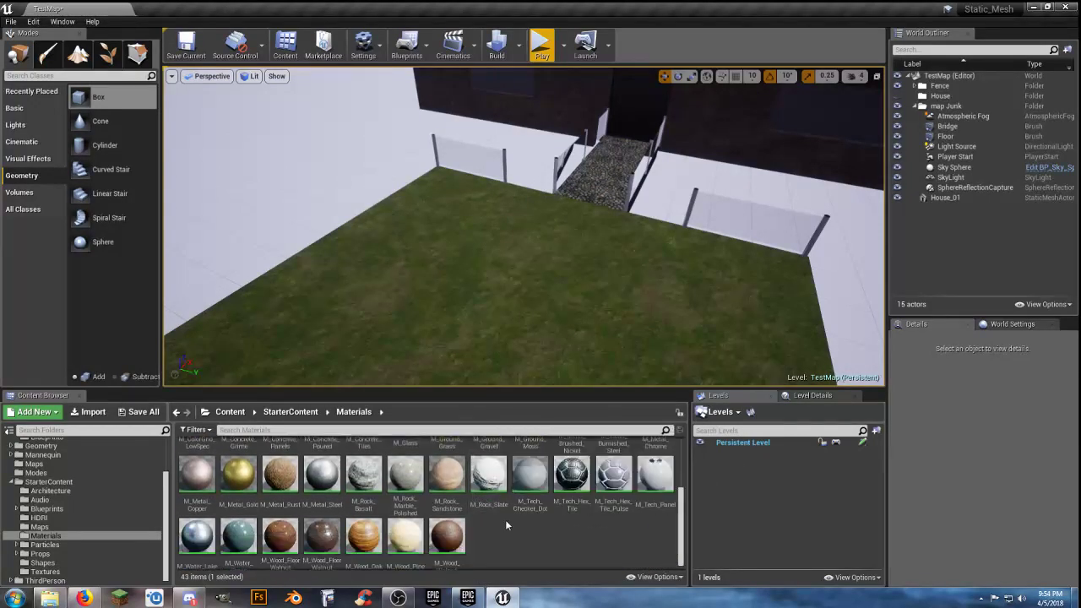
pyautogui.click(621, 473)
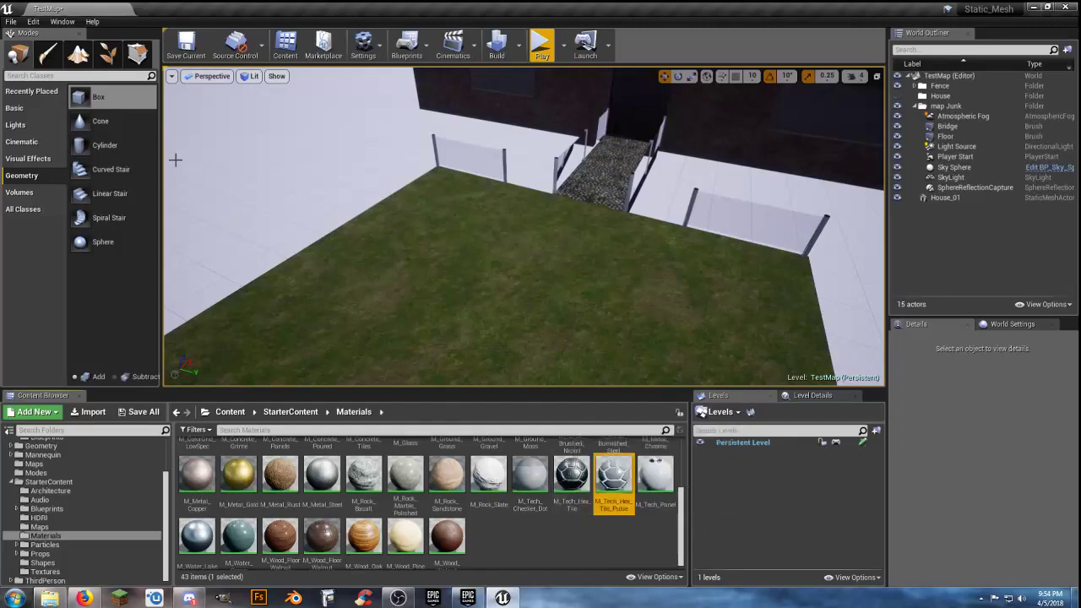
pyautogui.moveTo(92, 98)
pyautogui.mouseDown()
pyautogui.moveTo(183, 174)
pyautogui.moveTo(476, 290)
pyautogui.moveTo(486, 282)
pyautogui.mouseUp()
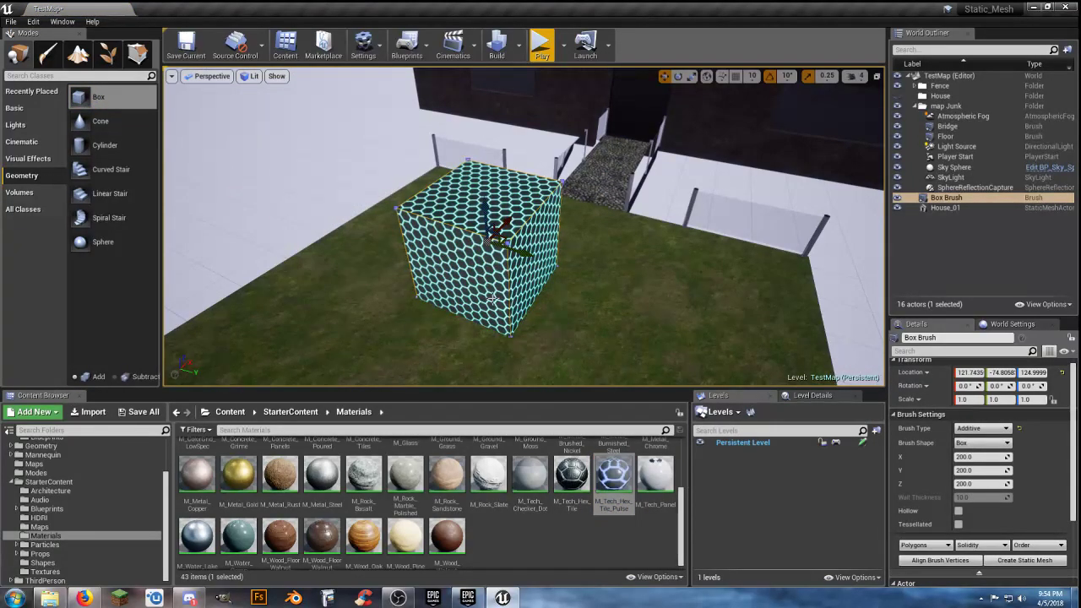
pyautogui.press('Delete')
# Step: Apply the M_Metal_Chrome material to the floor surface in front of the house
pyautogui.scroll(1, 646, 473)
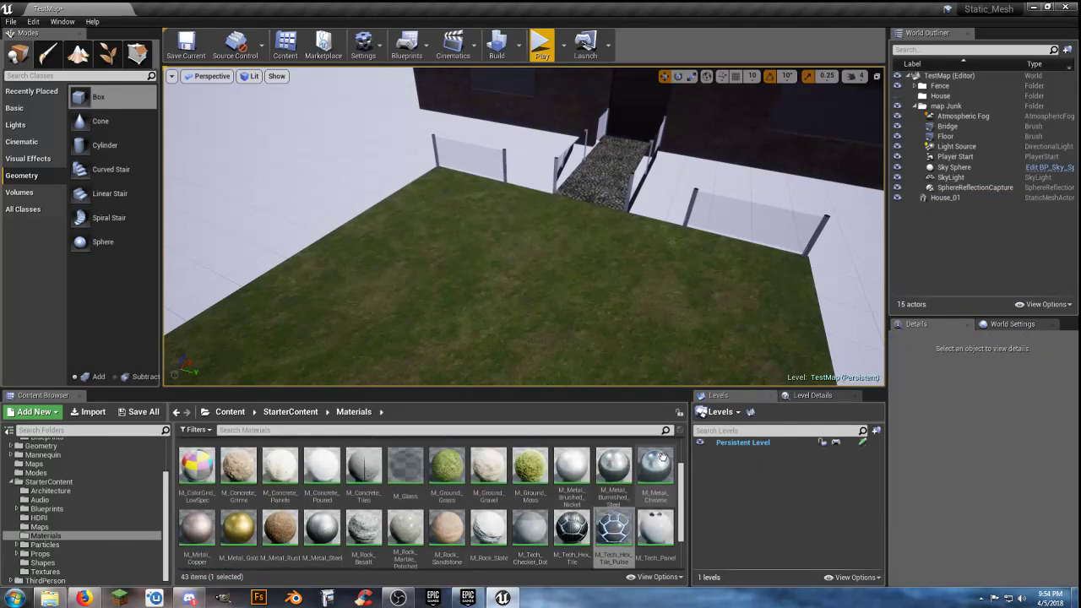
pyautogui.moveTo(646, 469); pyautogui.dragTo(481, 282)
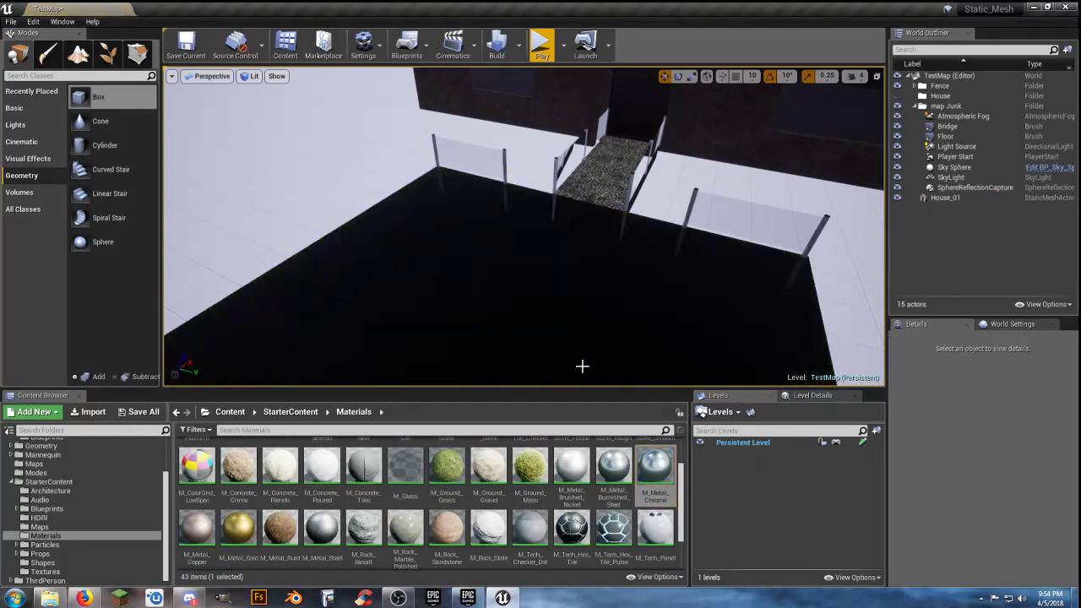
# Step: Undo the chrome material on the floor, and place a test box brush with M_Metal_Chrome on the grass and delete it
pyautogui.hotkey('ctrl', 'z')
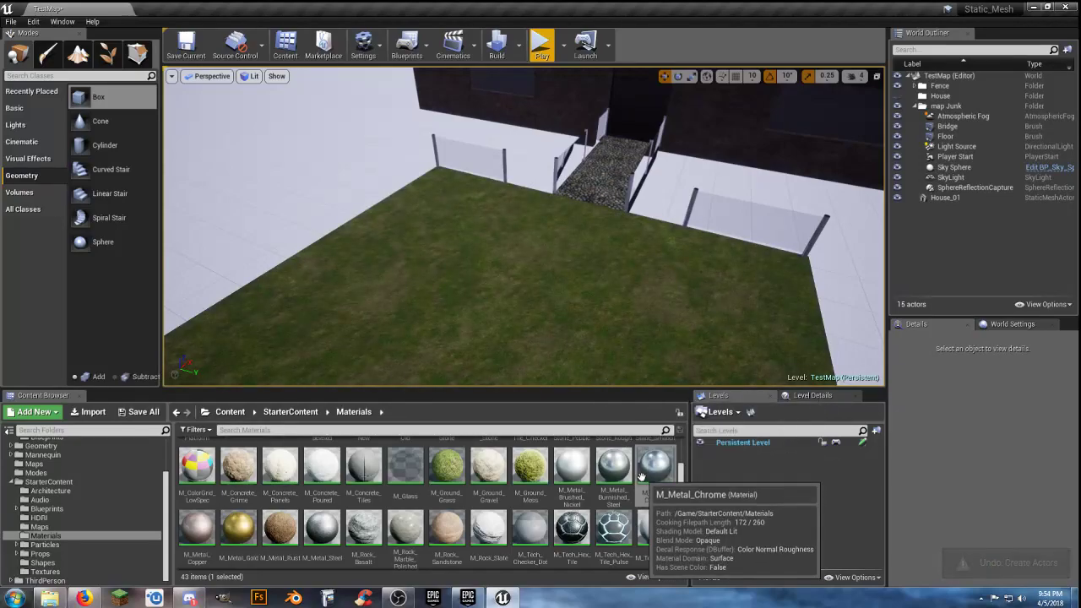
pyautogui.moveTo(99, 96); pyautogui.dragTo(512, 289)
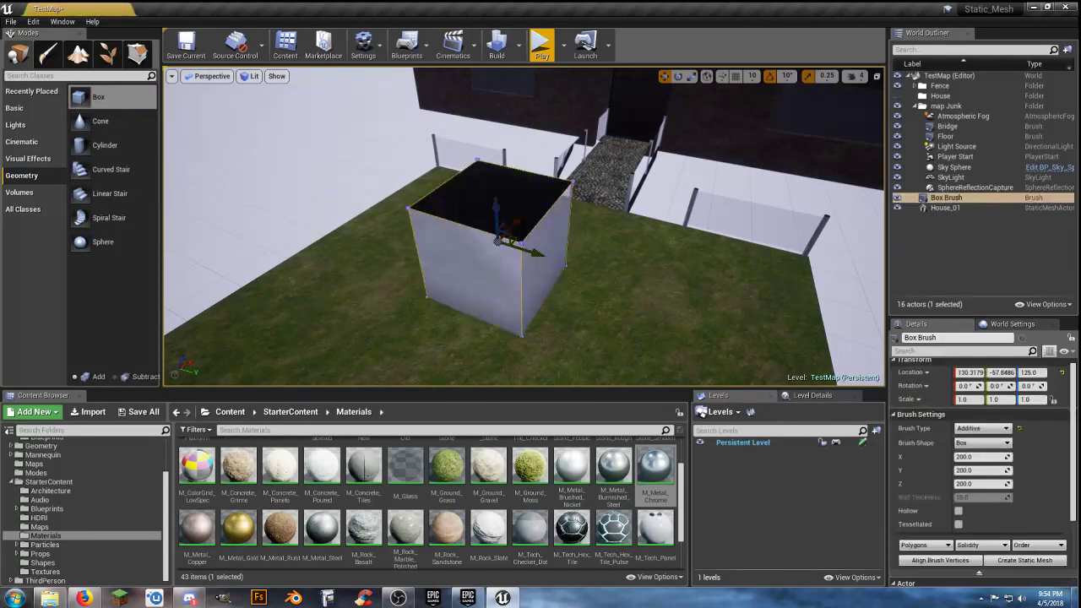
pyautogui.moveTo(568, 301)
pyautogui.mouseDown(button='right')
pyautogui.moveTo(595, 338)
pyautogui.moveTo(532, 344)
pyautogui.moveTo(473, 304)
pyautogui.moveTo(498, 297)
pyautogui.moveTo(507, 318)
pyautogui.mouseUp(button='right')
pyautogui.moveTo(565, 277); pyautogui.dragTo(569, 299, button='right')
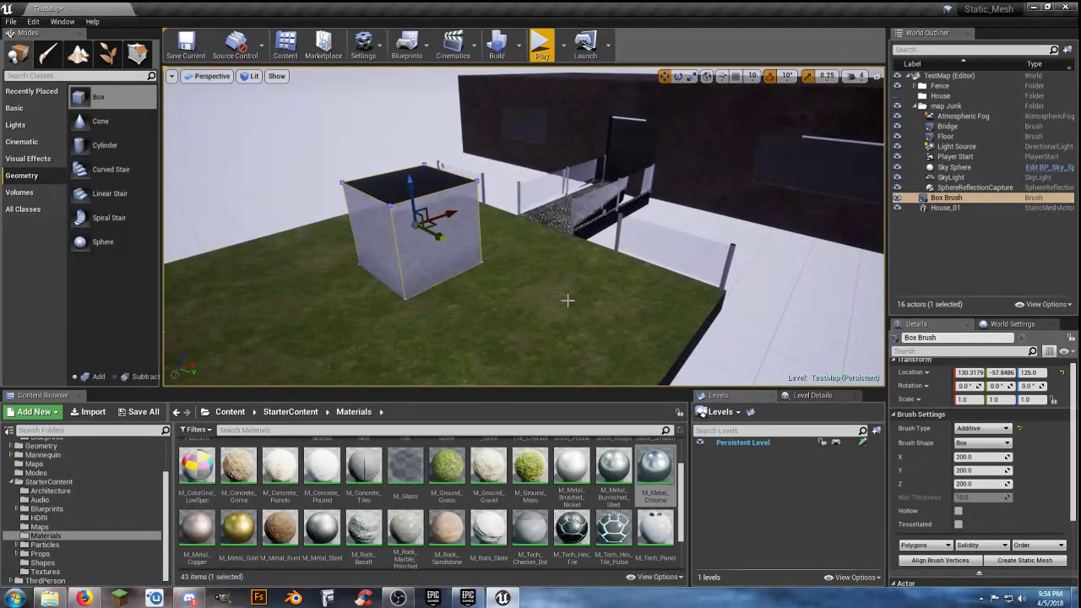
pyautogui.press('Delete')
# Step: Place an additive box brush with the default material on the grass floor in front of the house
pyautogui.click(50, 481)
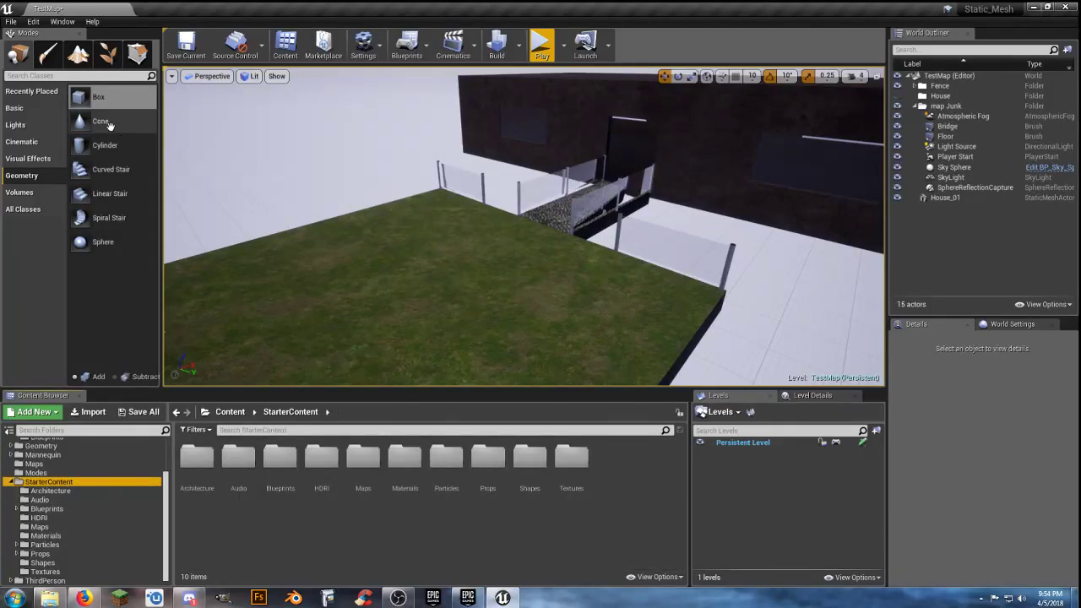
pyautogui.moveTo(97, 97); pyautogui.dragTo(434, 261)
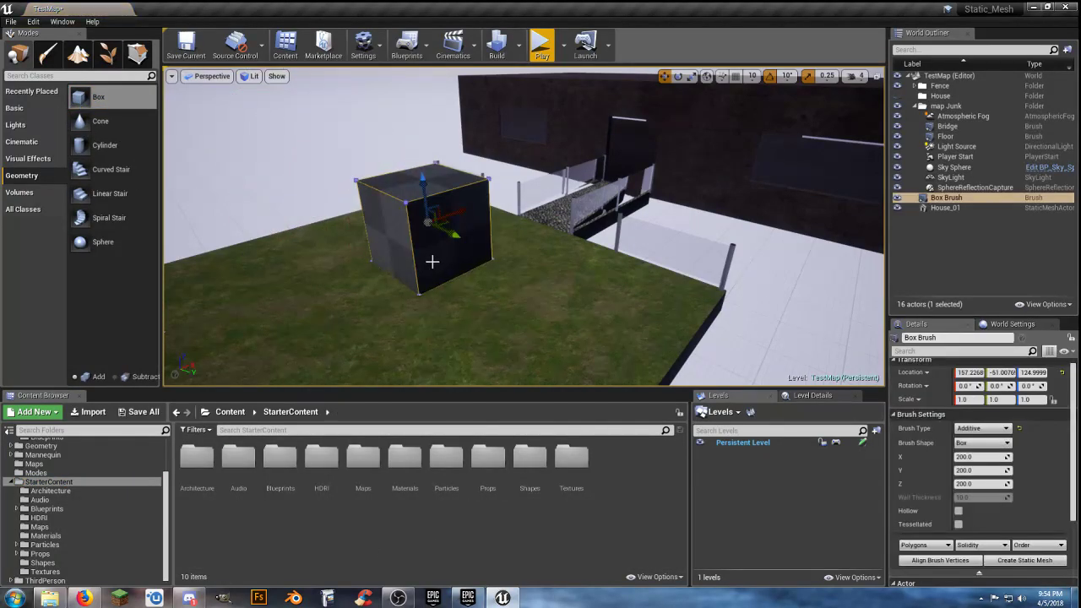
pyautogui.moveTo(476, 289); pyautogui.dragTo(380, 286, button='right')
pyautogui.moveTo(404, 262)
pyautogui.keyDown('alt'); pyautogui.mouseDown()
pyautogui.moveTo(488, 291)
pyautogui.moveTo(524, 290)
pyautogui.mouseUp(); pyautogui.keyUp('alt')
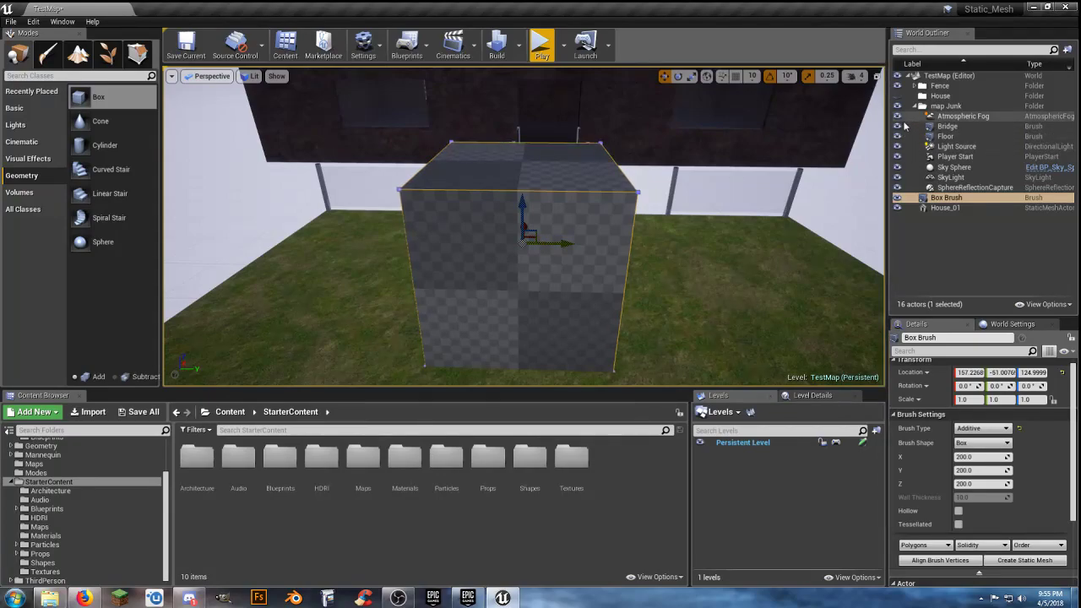
# Step: Move House_01 into the House folder, collapse the outliner folders and reselect the box brush
pyautogui.click(914, 106)
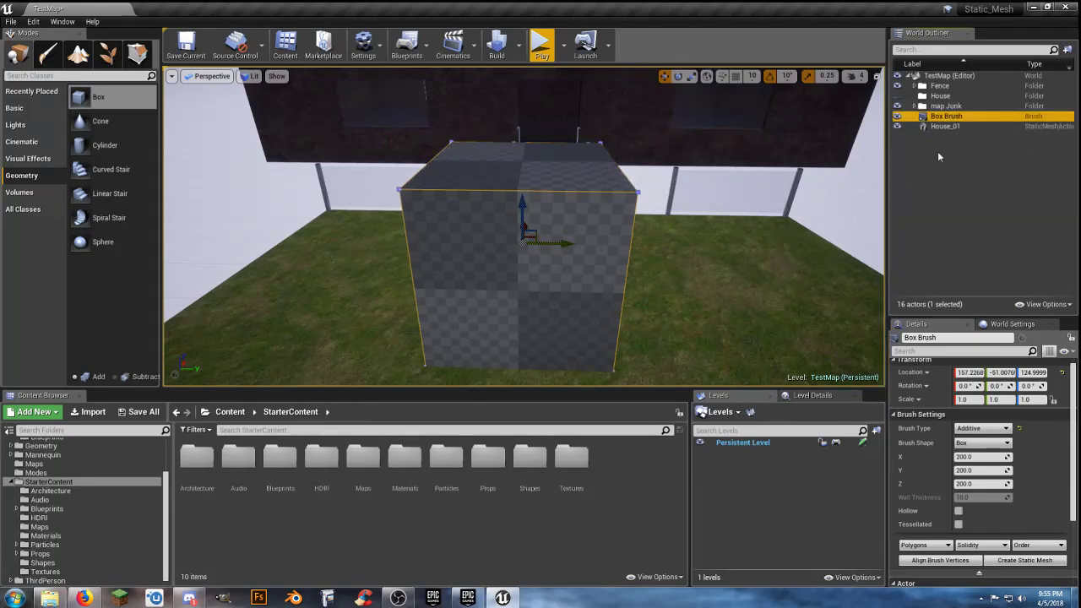
pyautogui.moveTo(947, 135); pyautogui.dragTo(949, 99)
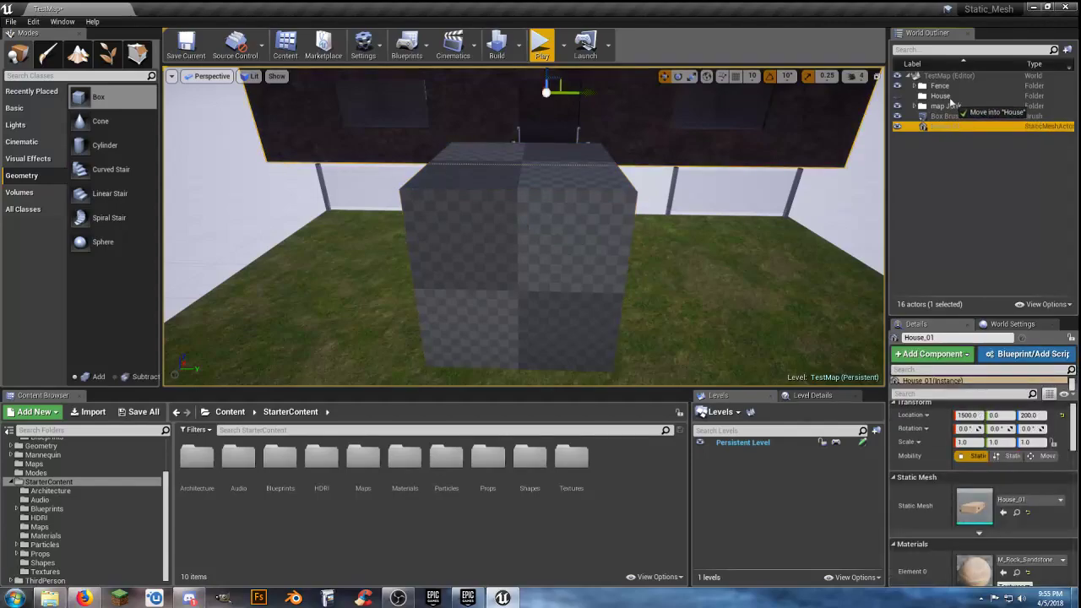
pyautogui.click(950, 158)
pyautogui.click(914, 97)
pyautogui.click(944, 116)
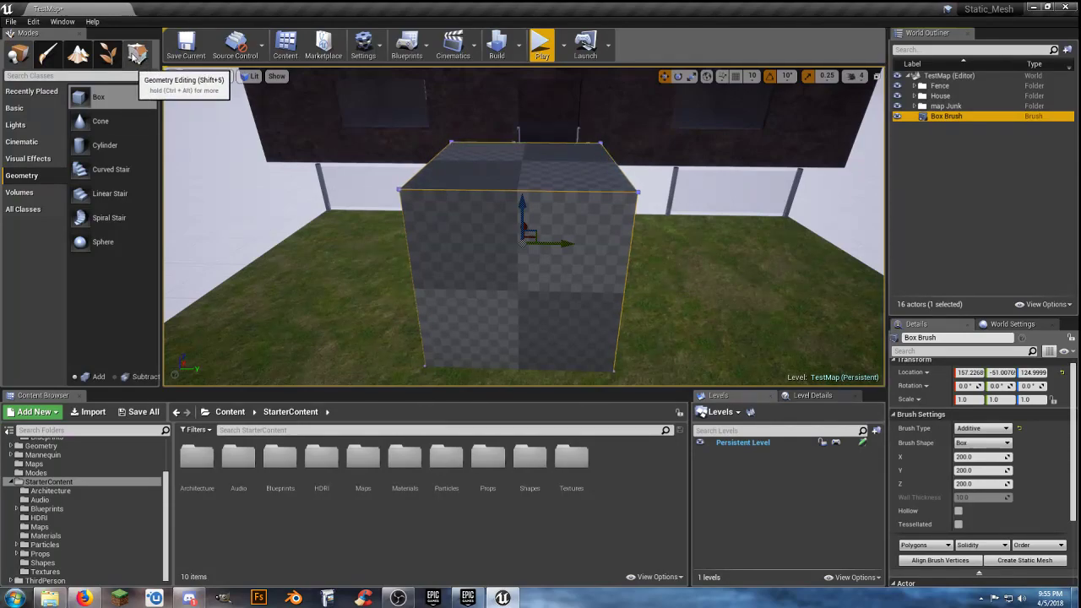
# Step: Enter geometry editing, select the box brush's top face and enable Extrude mode with local coordinates
pyautogui.click(135, 56)
pyautogui.press('d')
pyautogui.moveTo(477, 213); pyautogui.dragTo(379, 201, button='right')
pyautogui.click(521, 214)
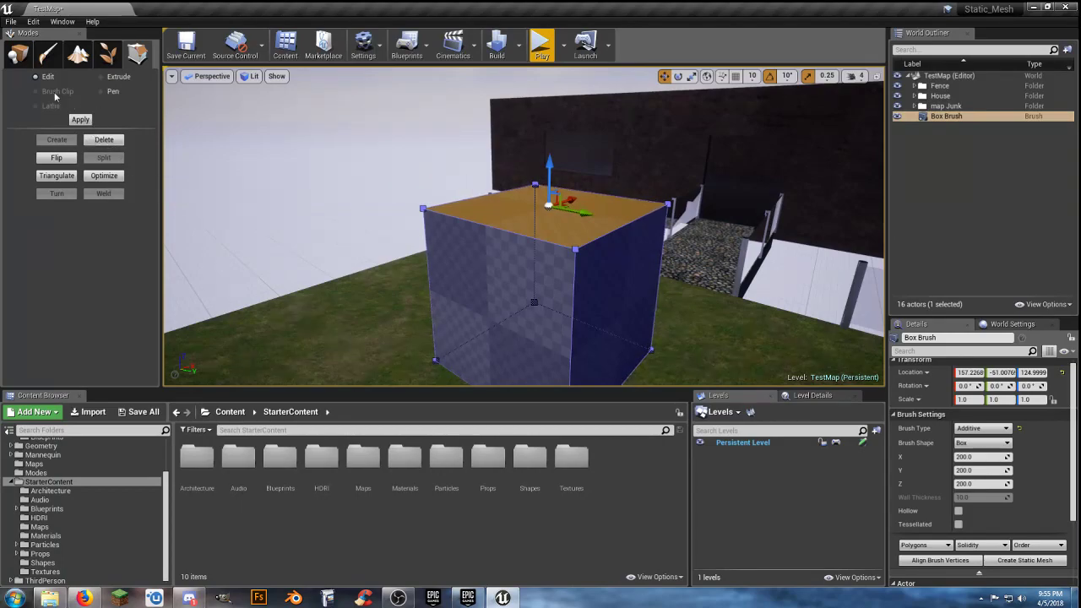
pyautogui.click(101, 76)
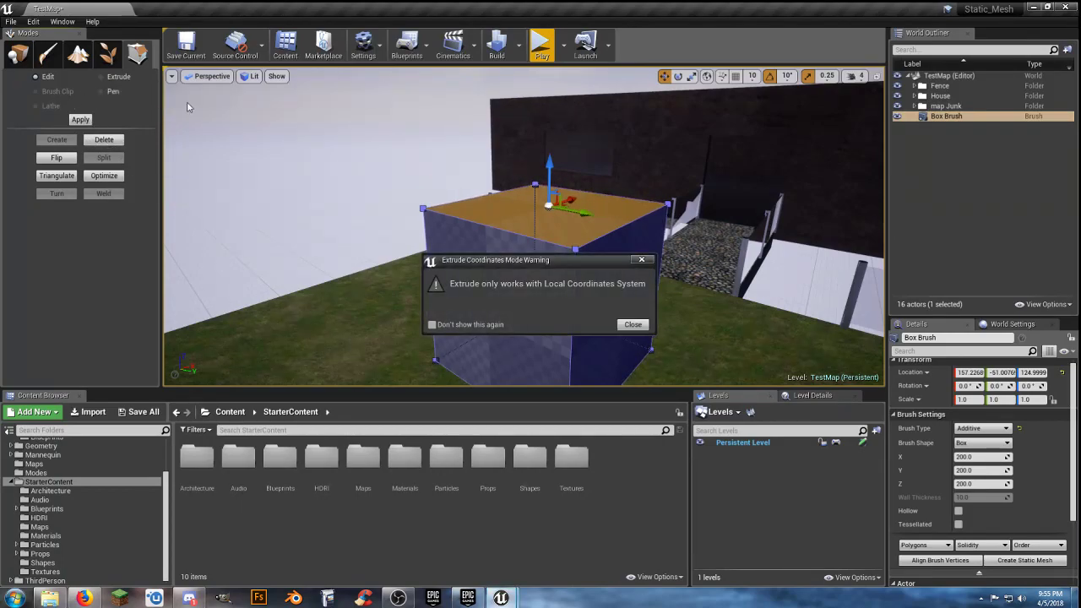
pyautogui.click(631, 324)
pyautogui.moveTo(543, 220); pyautogui.dragTo(481, 206)
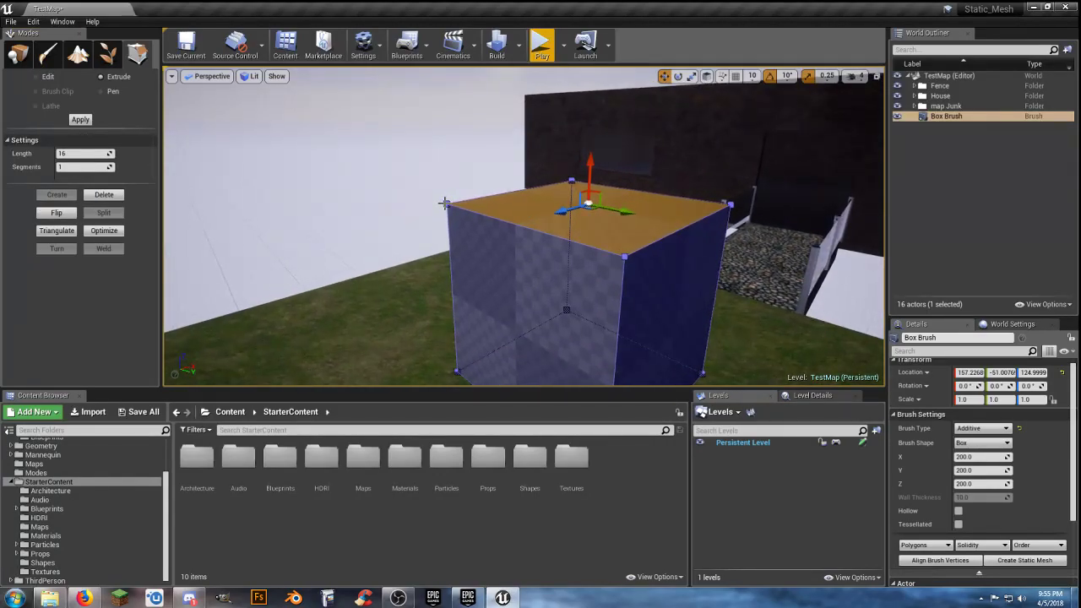
# Step: Select the two vertices of the box brush's top edge farthest from the house and raise them to slope the top
pyautogui.click(446, 205)
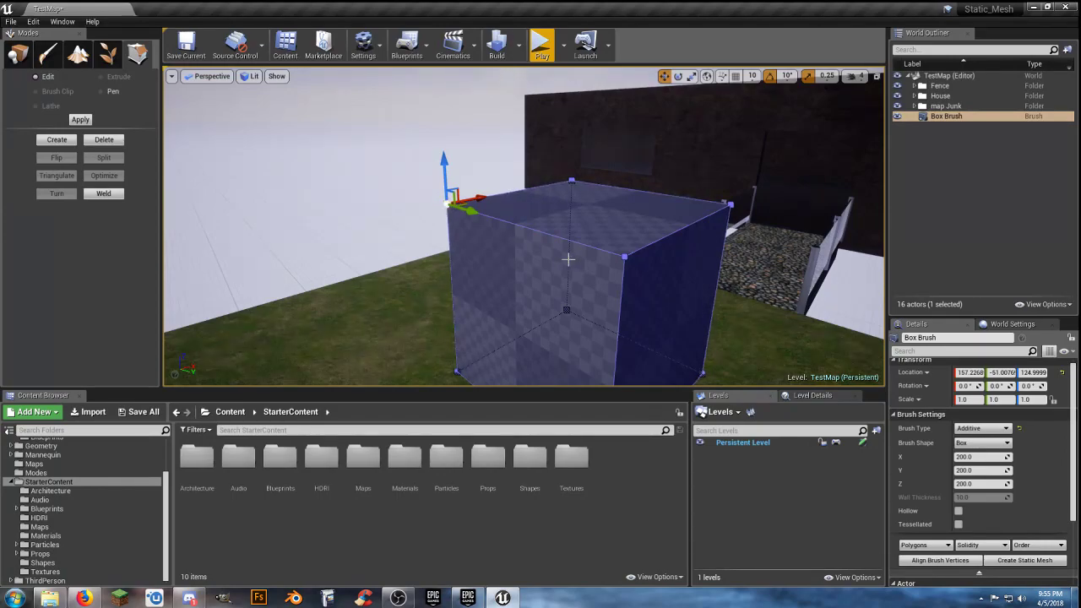
pyautogui.press('d')
pyautogui.moveTo(555, 232); pyautogui.dragTo(525, 239, button='right')
pyautogui.click(482, 256)
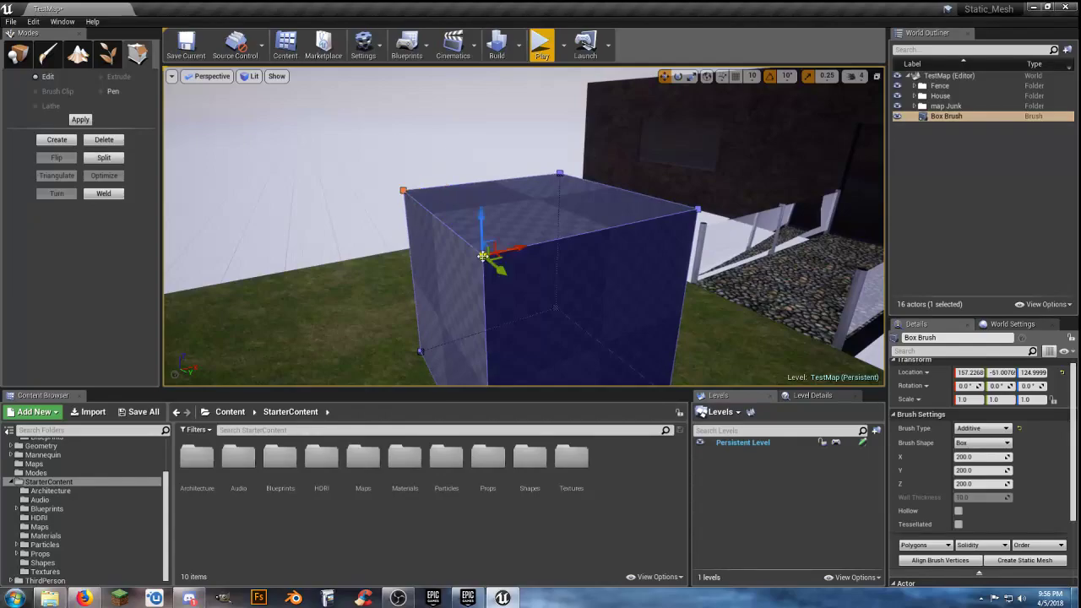
pyautogui.moveTo(540, 251); pyautogui.dragTo(535, 241, button='right')
pyautogui.press('d')
pyautogui.moveTo(440, 186); pyautogui.dragTo(436, 85)
pyautogui.moveTo(436, 84); pyautogui.dragTo(437, 69, button='right')
pyautogui.press('s')
pyautogui.press('w')
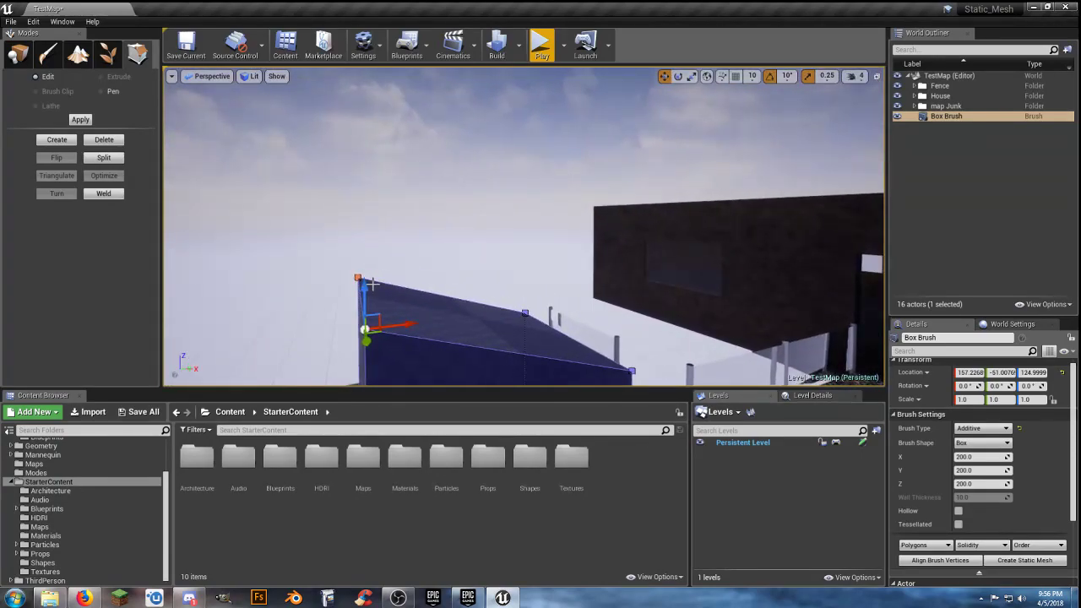
pyautogui.moveTo(365, 287); pyautogui.dragTo(366, 136)
# Step: Select the two top vertices along one side of the sloped box brush and move them inward along the Y axis
pyautogui.moveTo(367, 135)
pyautogui.mouseDown(button='right')
pyautogui.moveTo(367, 169)
pyautogui.moveTo(422, 172)
pyautogui.moveTo(287, 165)
pyautogui.mouseUp(button='right')
pyautogui.press('s')
pyautogui.press('w')
pyautogui.press('d')
pyautogui.moveTo(490, 258); pyautogui.dragTo(491, 258, button='right')
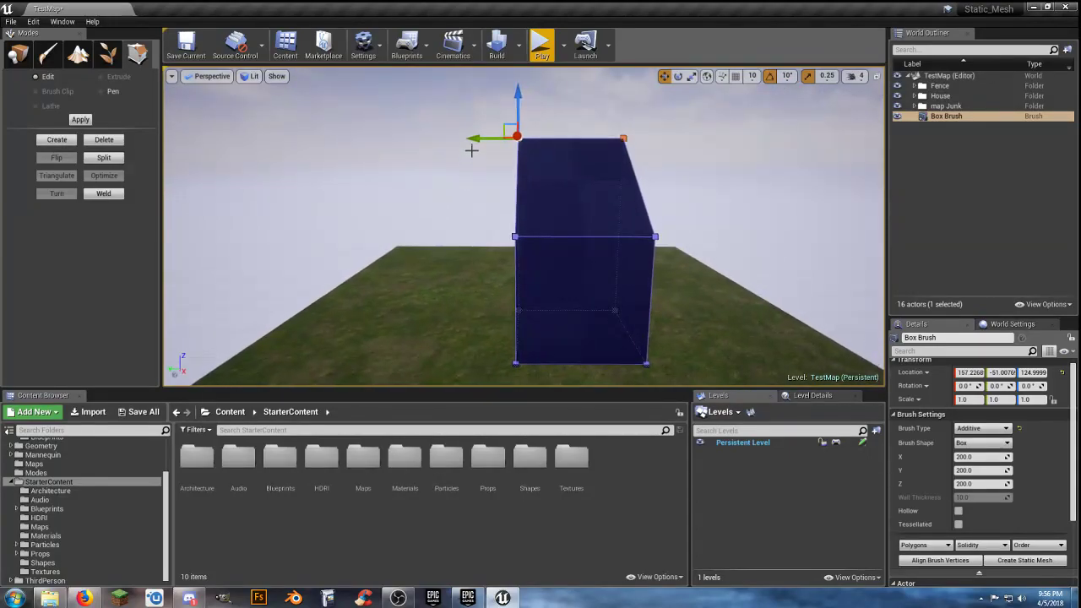
pyautogui.click(514, 236)
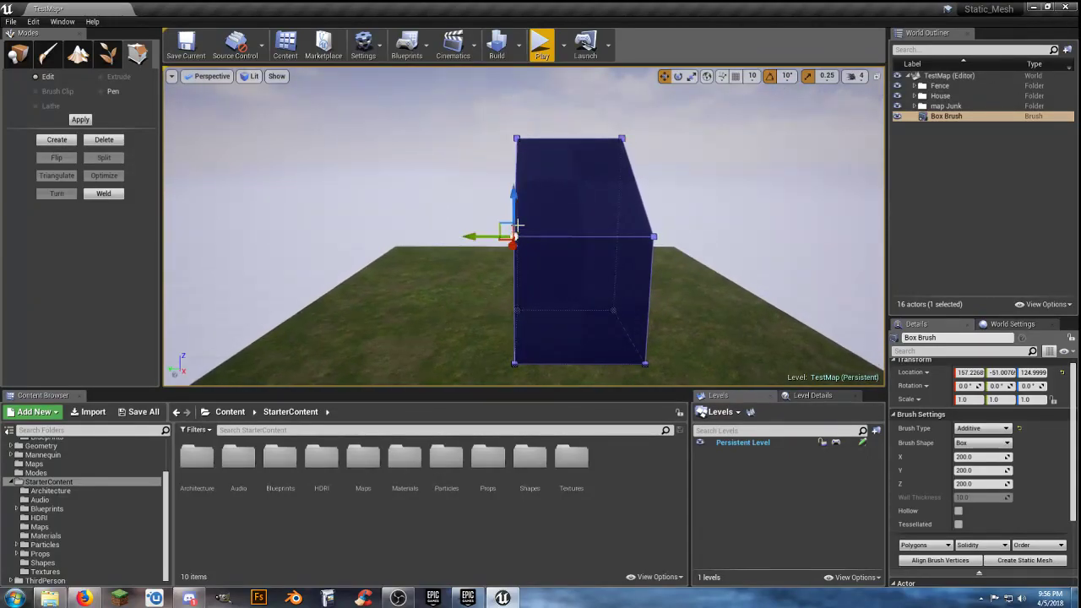
pyautogui.click(515, 137)
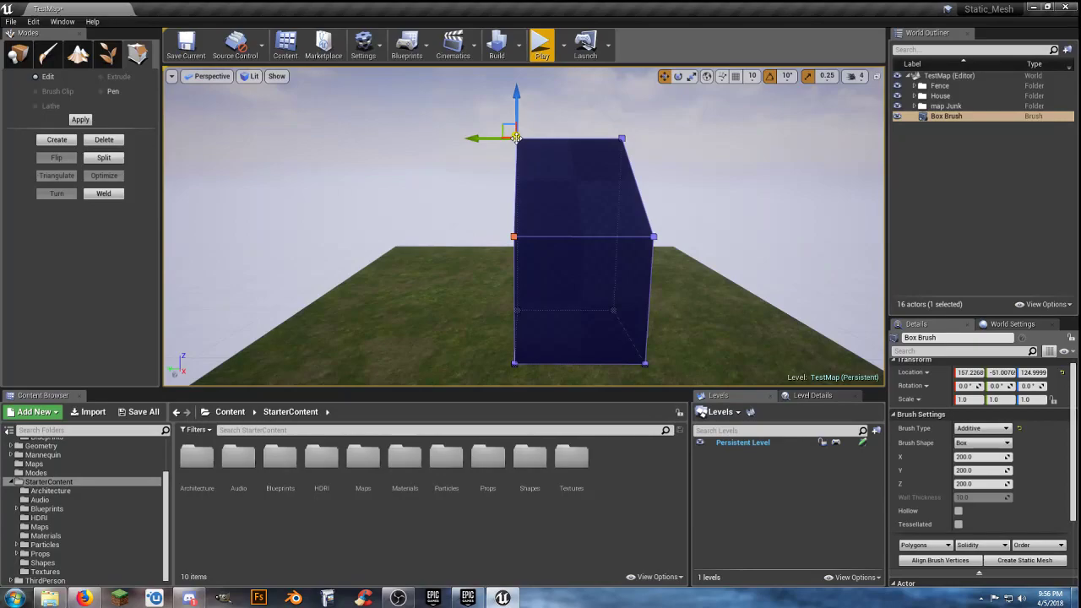
pyautogui.moveTo(477, 141); pyautogui.dragTo(527, 143)
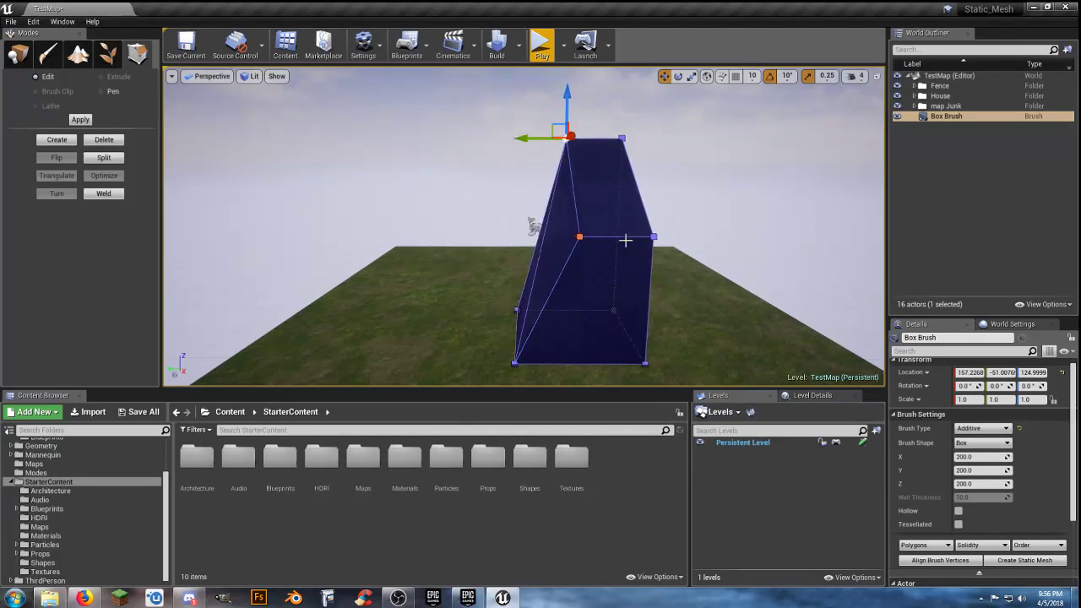
# Step: Select the two top vertices on the opposite, upright side of the box brush and lower them along the Z axis
pyautogui.moveTo(674, 261)
pyautogui.mouseDown(button='right')
pyautogui.moveTo(648, 275)
pyautogui.moveTo(582, 245)
pyautogui.moveTo(604, 253)
pyautogui.mouseUp(button='right')
pyautogui.click(567, 255)
pyautogui.keyDown('ctrl'); pyautogui.click(563, 212); pyautogui.keyUp('ctrl')
pyautogui.moveTo(564, 126); pyautogui.dragTo(563, 160)
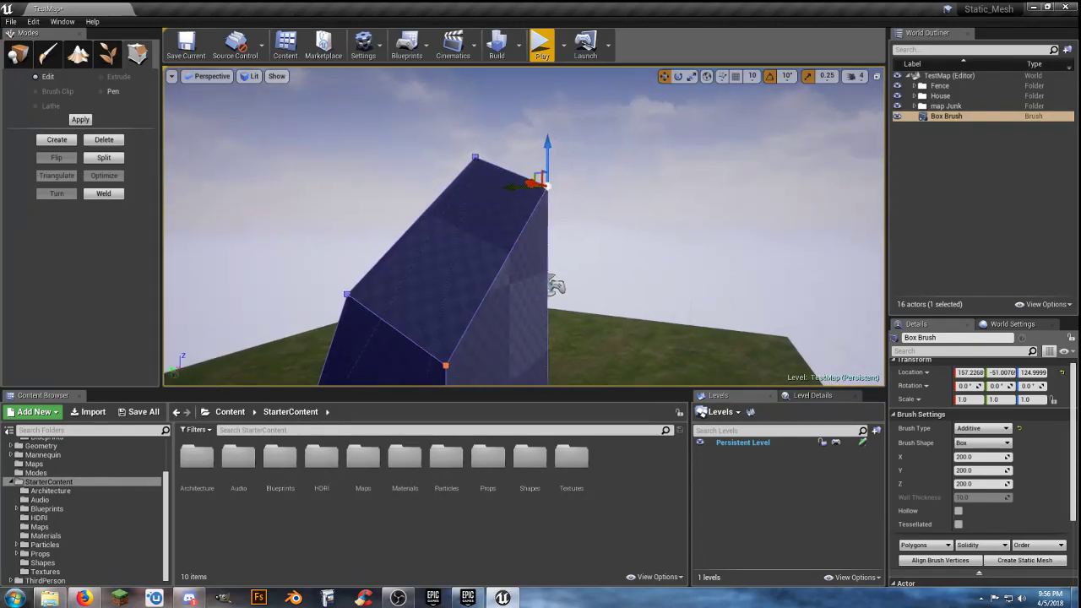